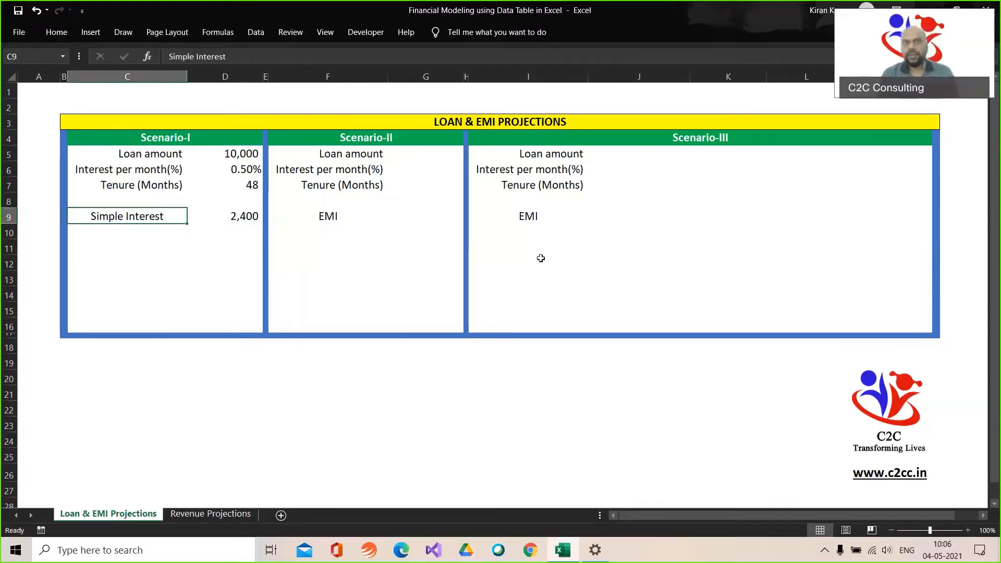
Enter 5 in cell C11 under the Simple Interest label
key(Down)
key(Down)
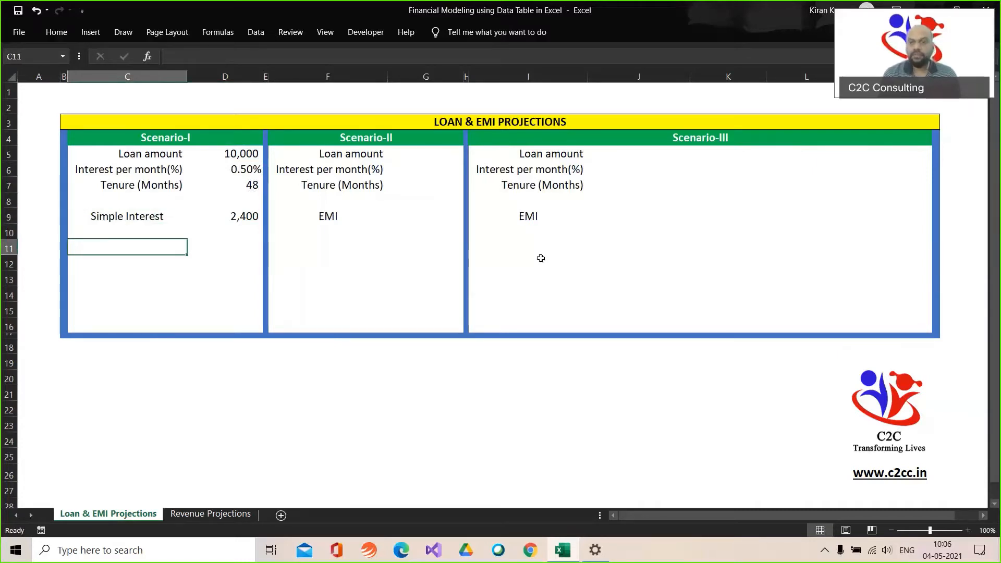
text(5)
key(Up)
Copy the Scenario-I monthly interest rate from D6 into C11
key(Up)
key(Up)
key(Up)
key(Up)
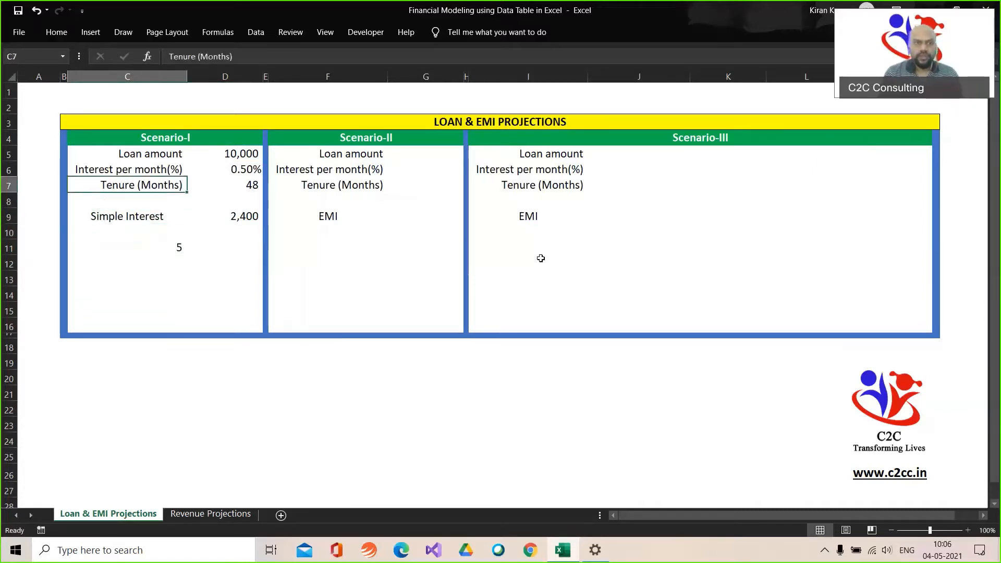
key(Right)
key(ctrl+c)
key(Left)
key(Down)
key(Down)
key(Down)
key(Down)
key(Down)
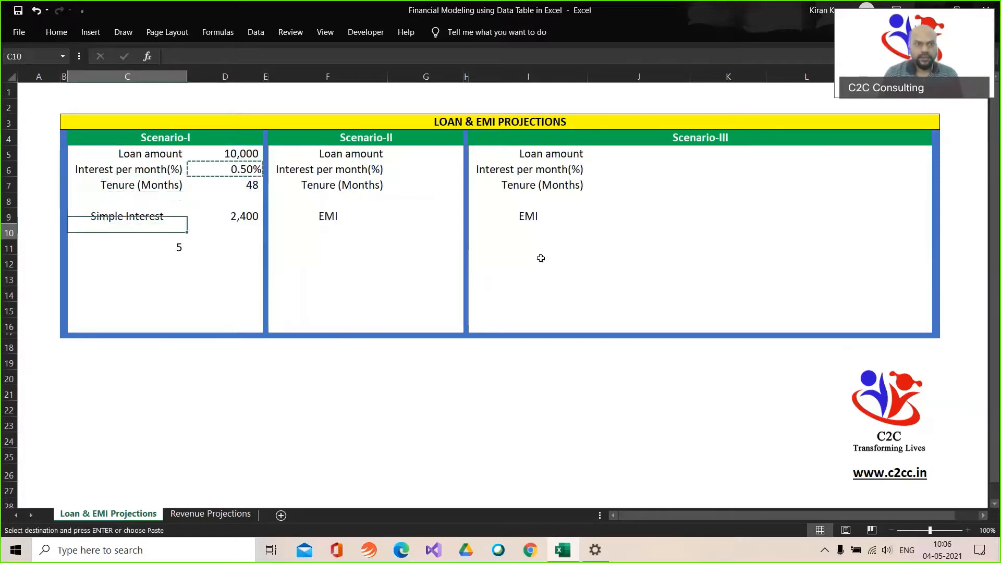
key(Return)
Replace the content of C11 with the monthly rate +5/12%
key(Delete)
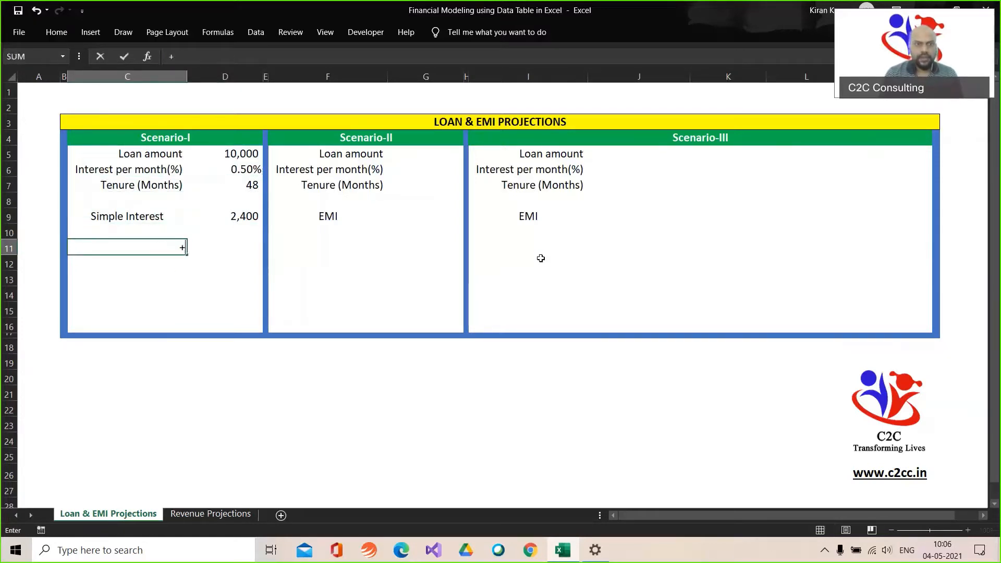
text(+5/12)
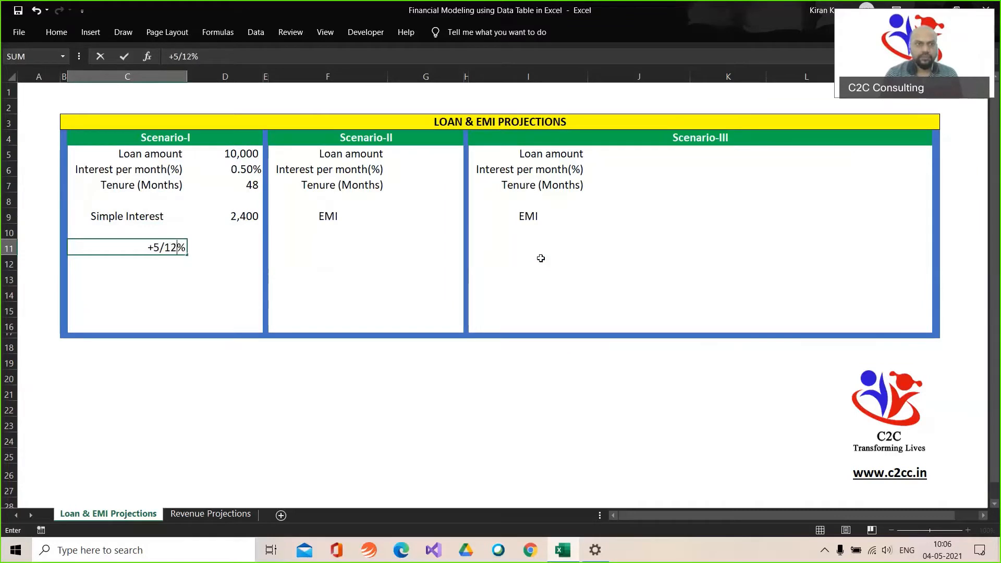
key(Return)
Fill the rate cell down to C12 and C13, and replace their contents with +6/12% and +8/12%
key(ctrl+d)
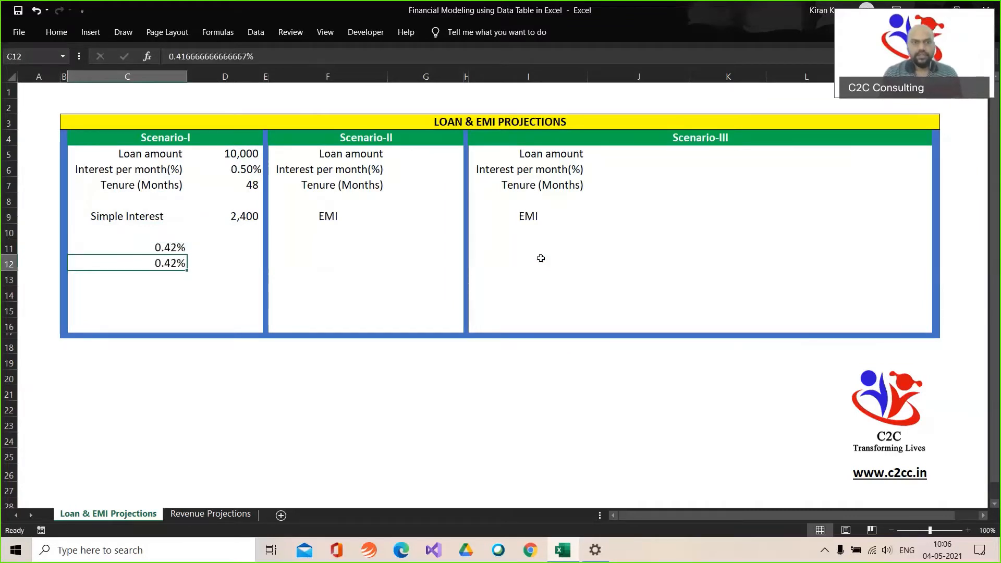
text(+6/13)
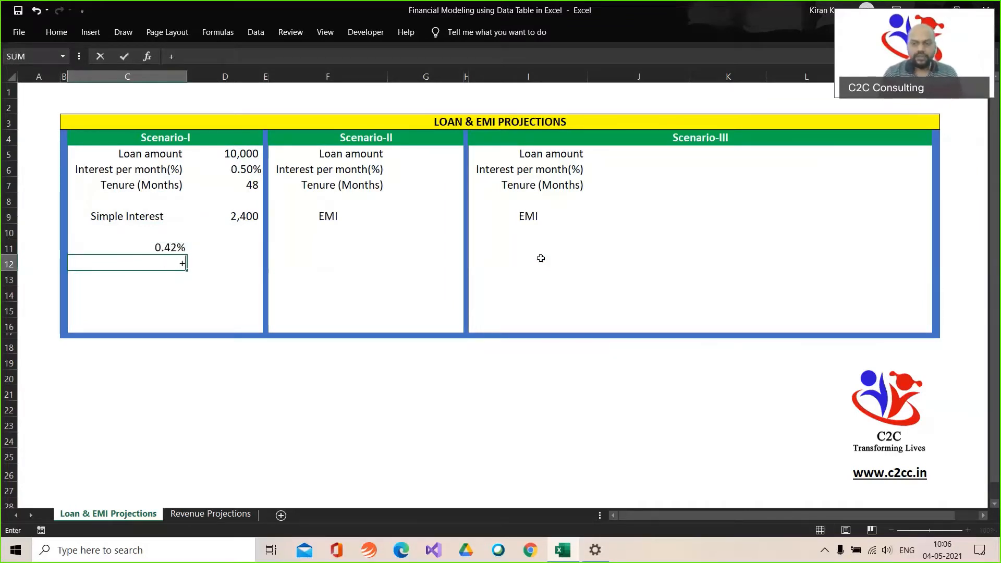
key(BackSpace)
text(2)
key(Return)
key(ctrl+d)
text(+8/12)
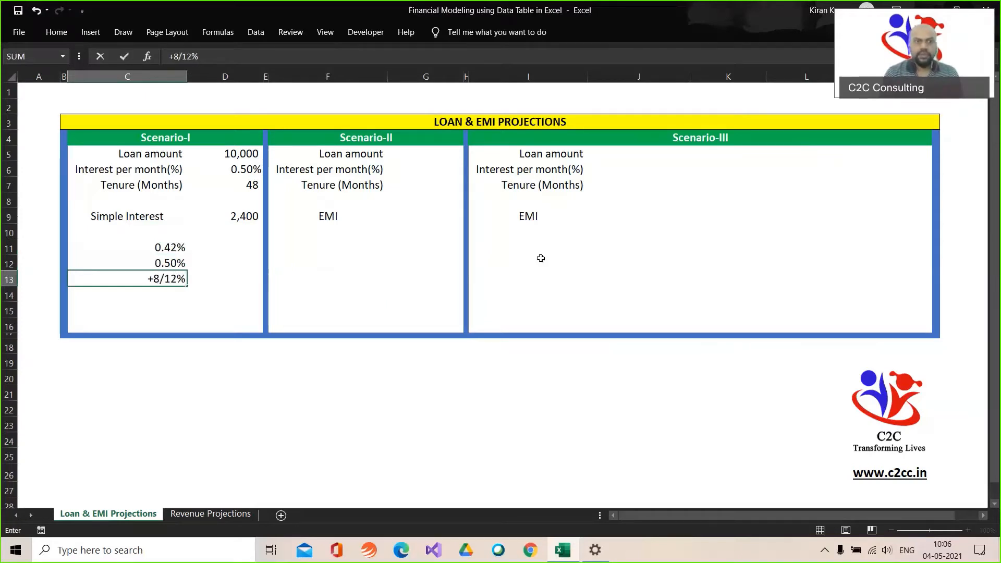
key(Return)
Link D10, above the results column of the rate list, to the Simple Interest result in D9
key(Up)
key(Up)
key(Up)
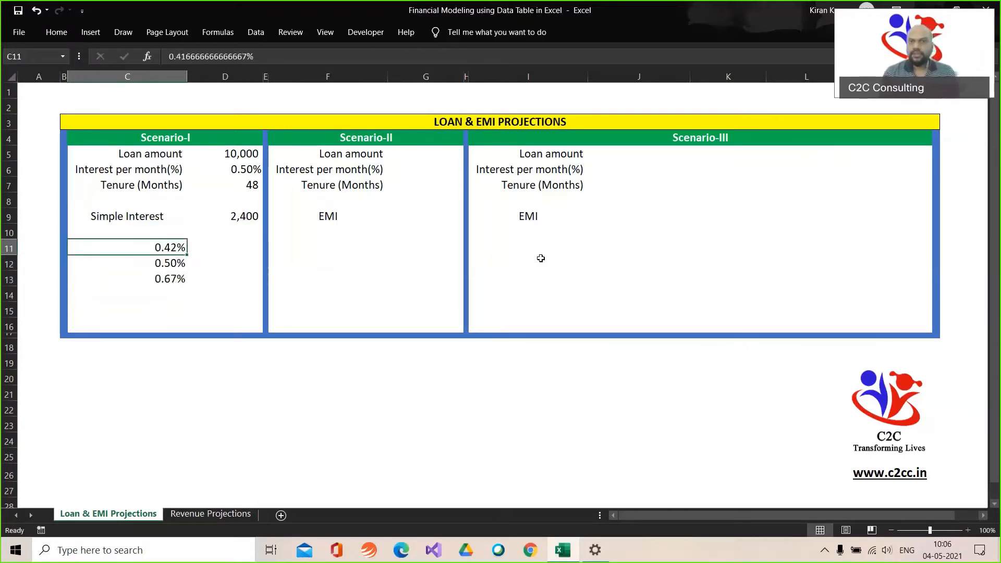
key(Down)
key(Down)
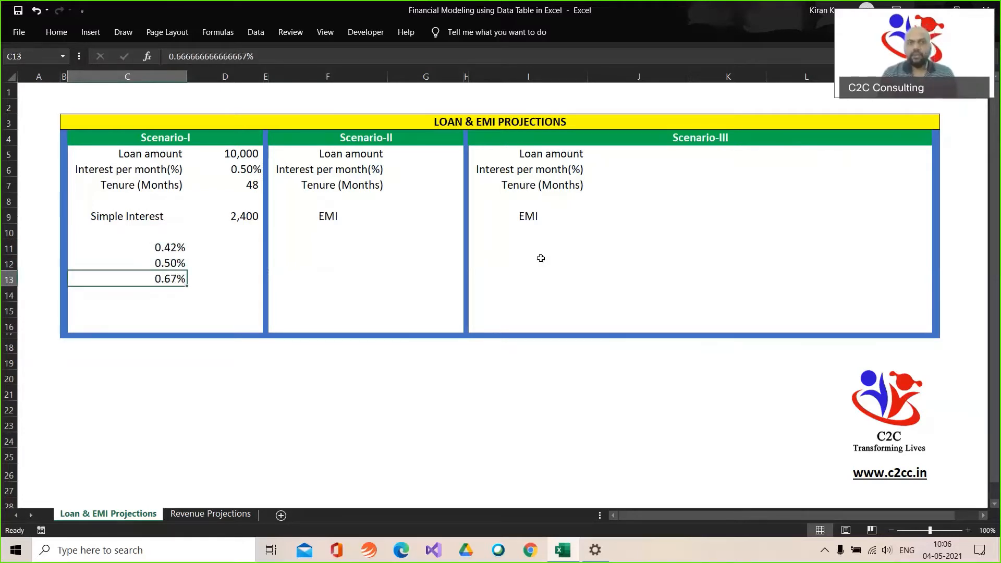
key(Up)
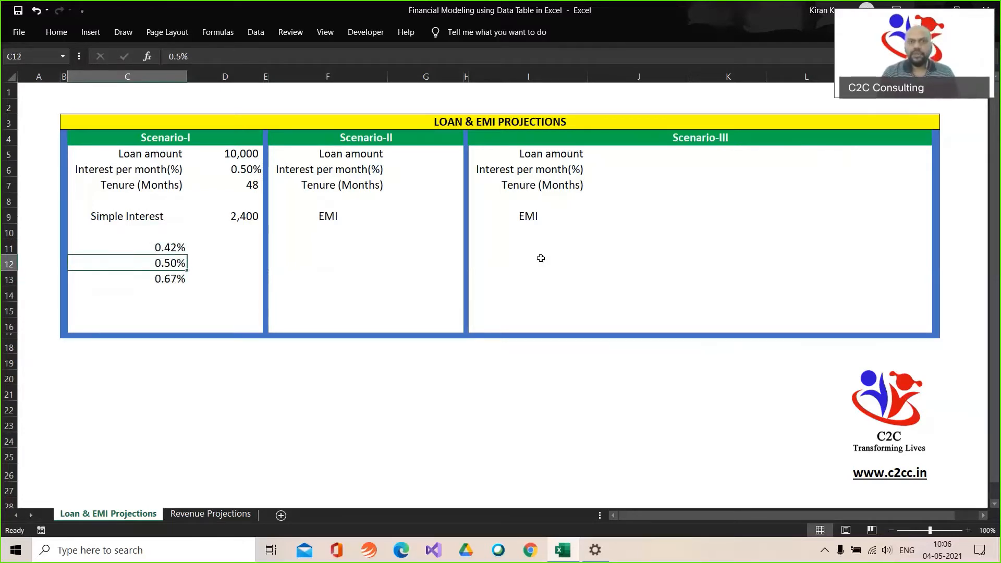
key(Up)
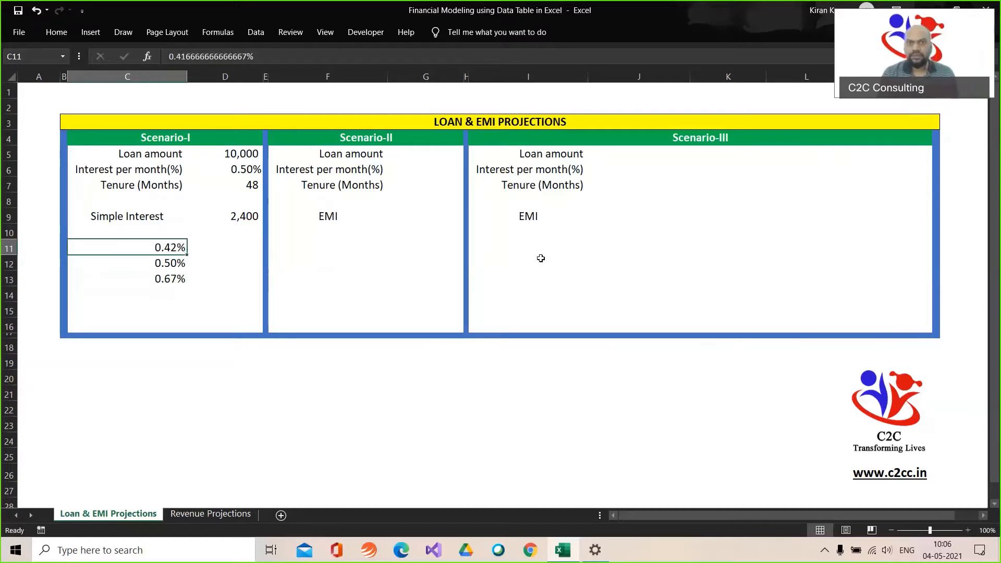
key(Right)
key(Up)
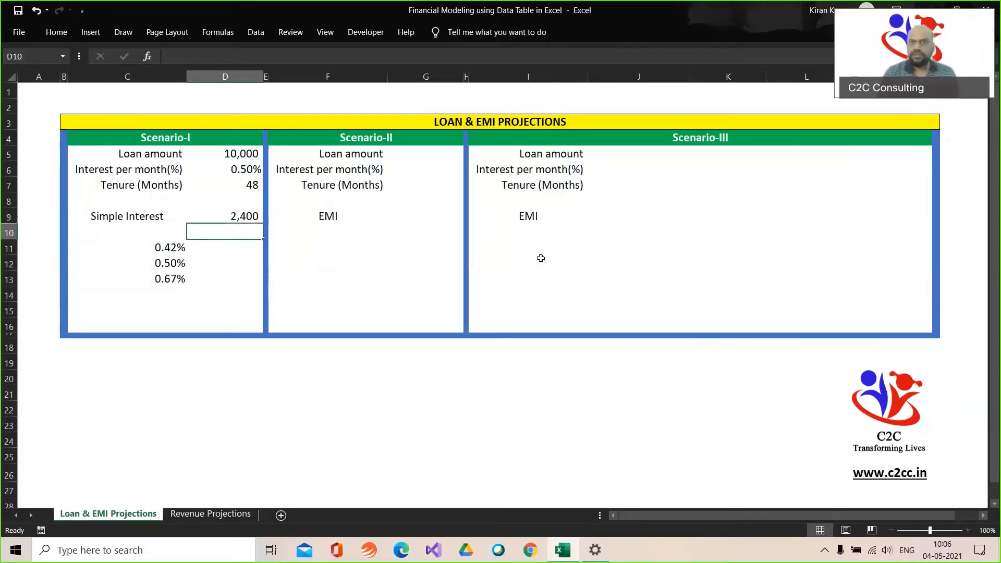
text(+)
key(Up)
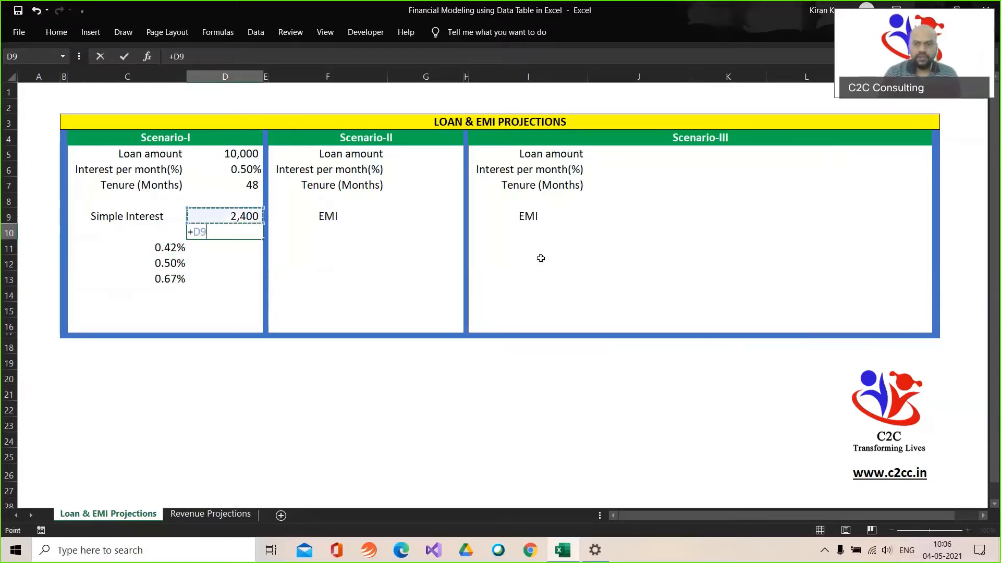
key(Return)
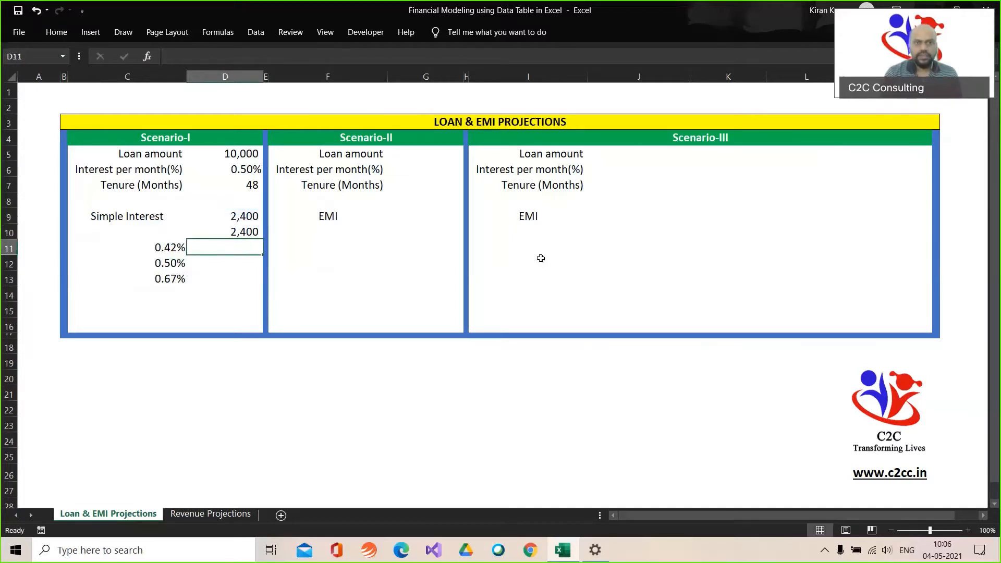
Create a one-variable what-if data table over C10:D13 with D6 as the column input cell
key(Left)
key(Up)
key(shift+Right)
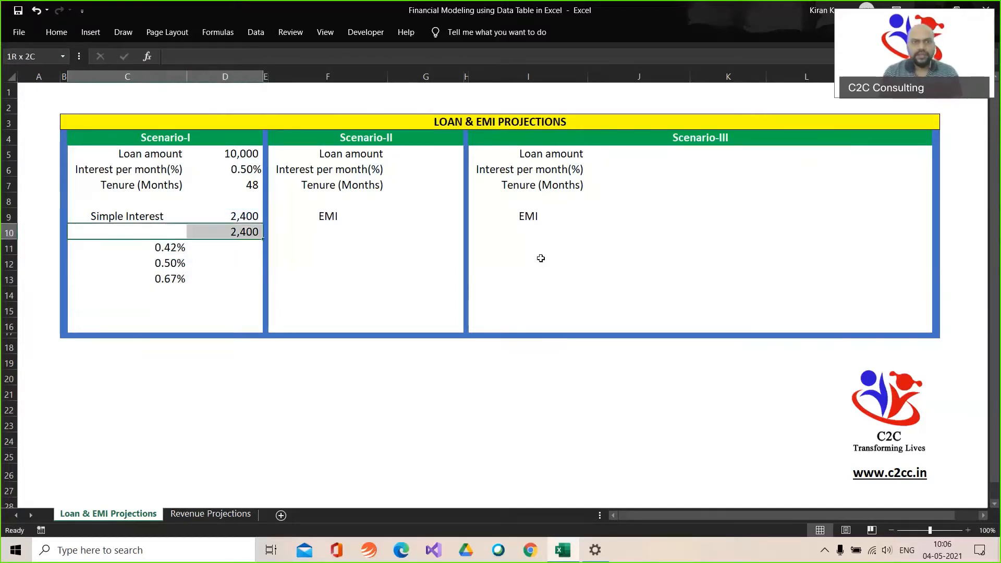
key(shift+Down)
key(shift+Down)
key(shift+Down)
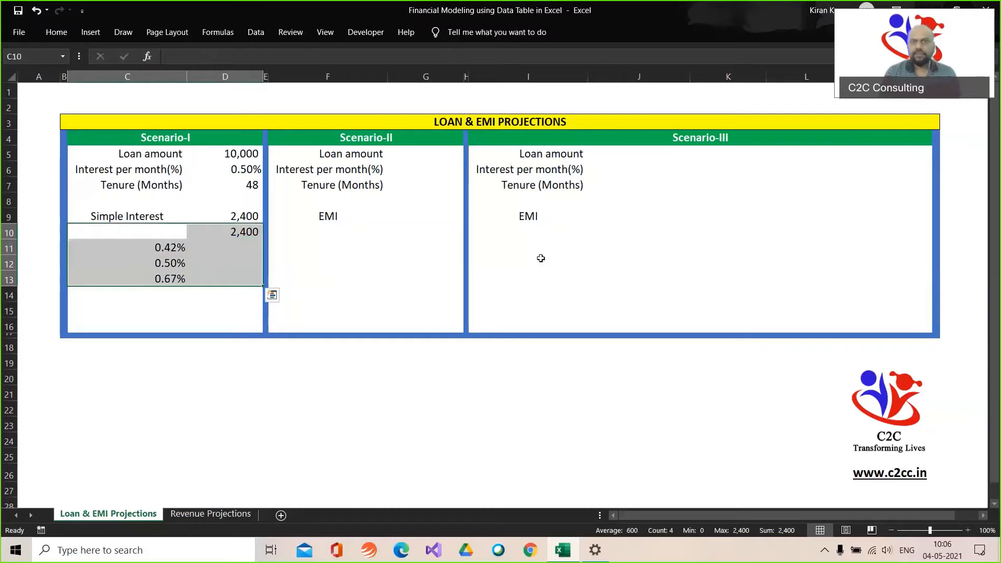
click(256, 32)
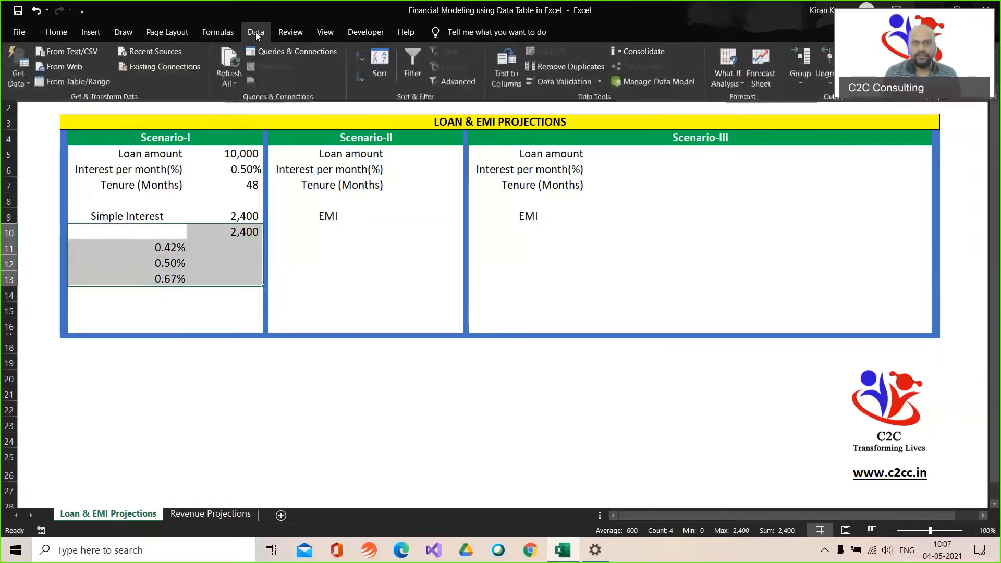
click(736, 82)
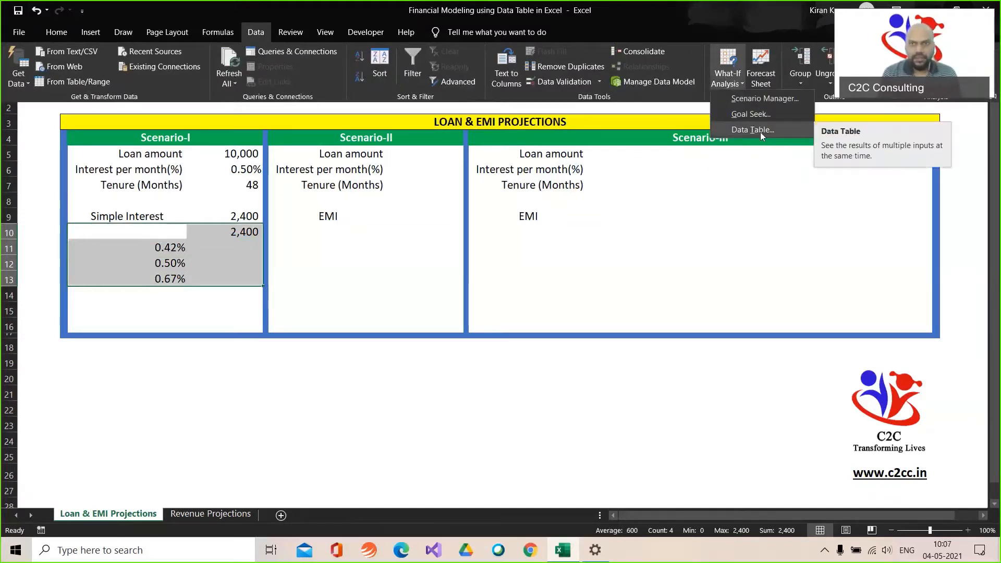
click(760, 133)
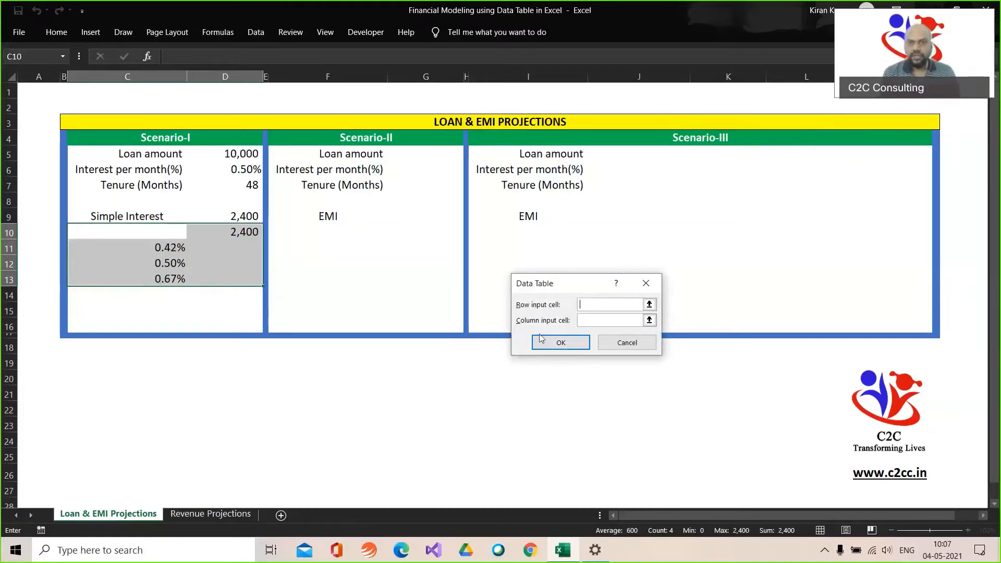
click(600, 323)
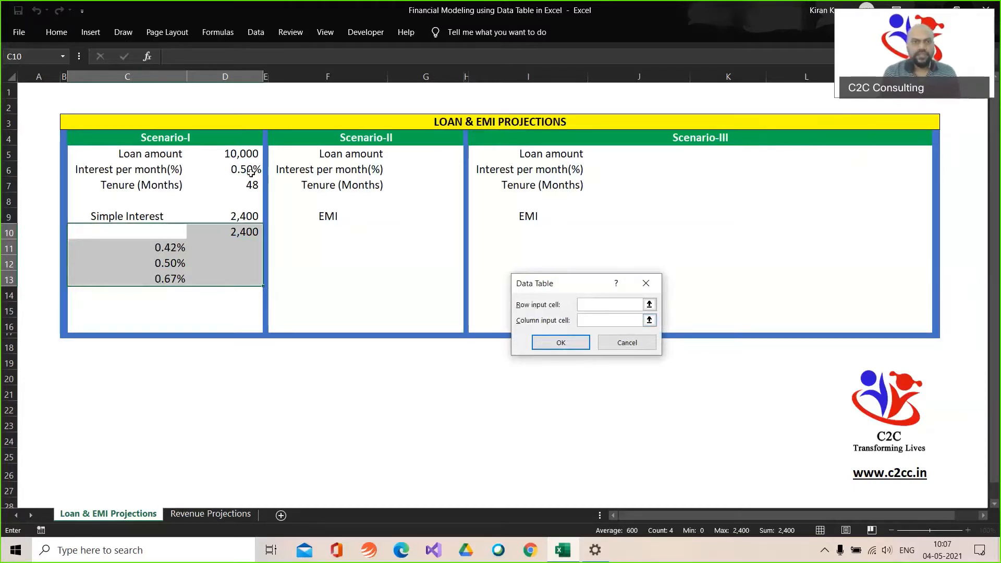
click(235, 169)
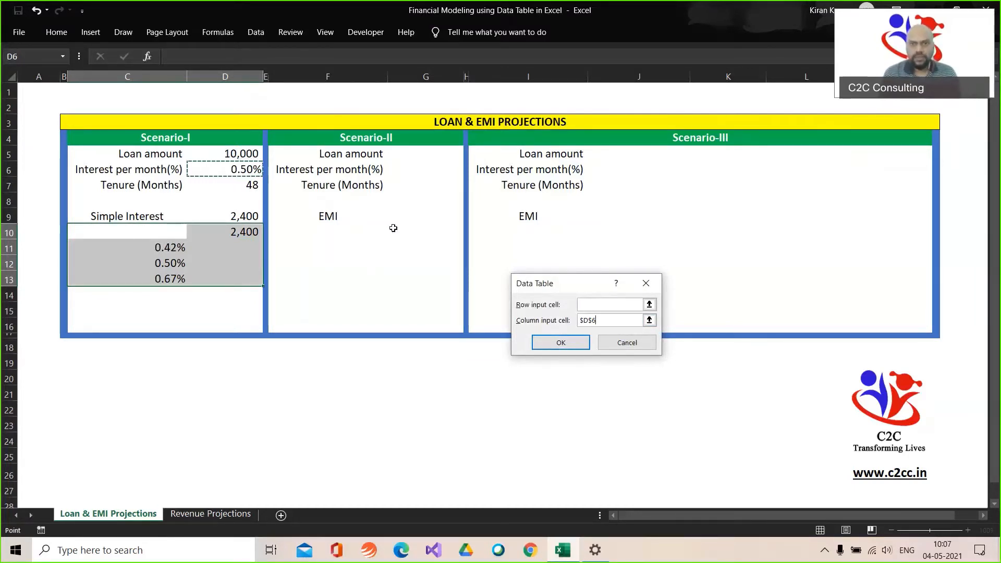
click(558, 341)
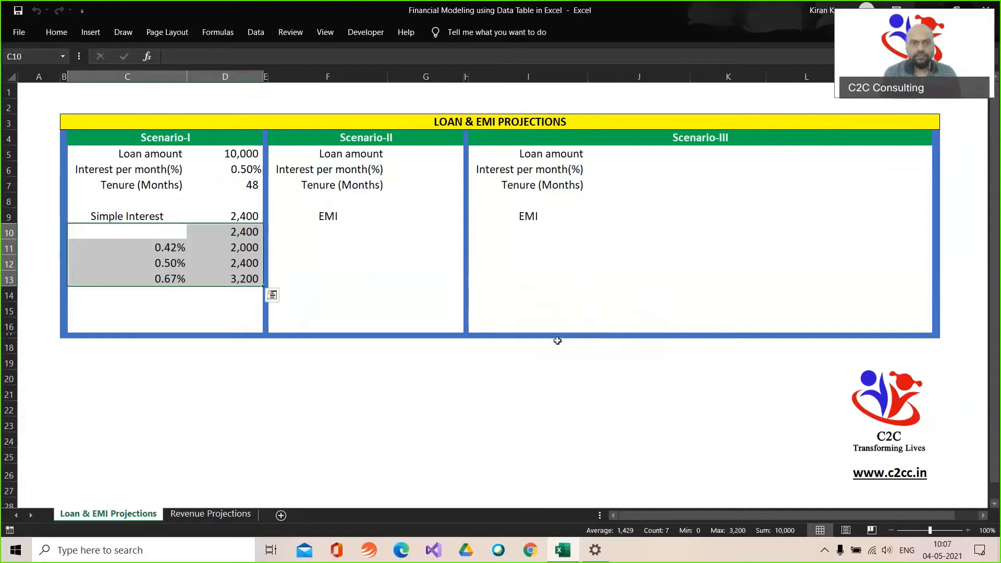
Examine the data table results in D11:D13 and the Simple Interest formula in D9
click(229, 249)
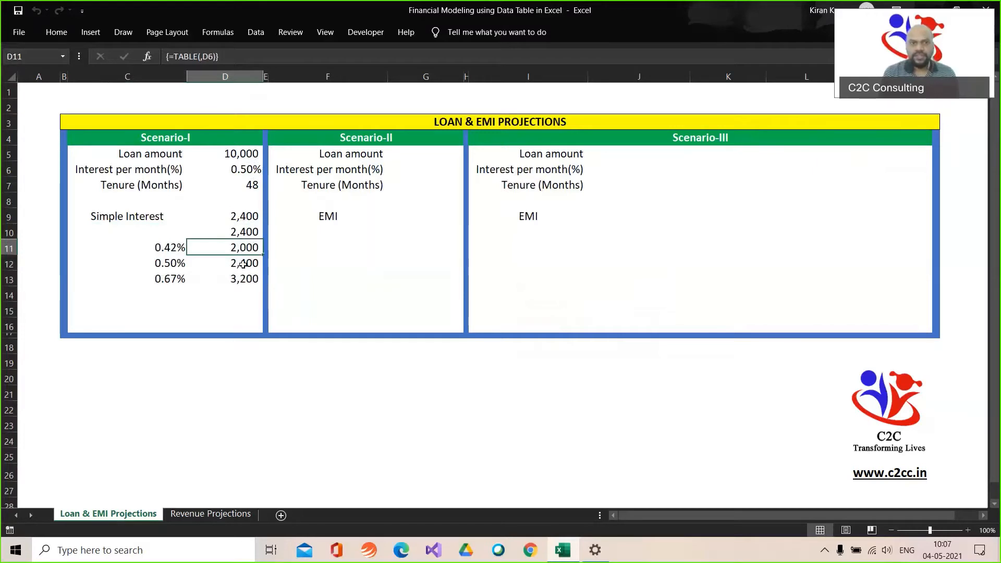
click(245, 265)
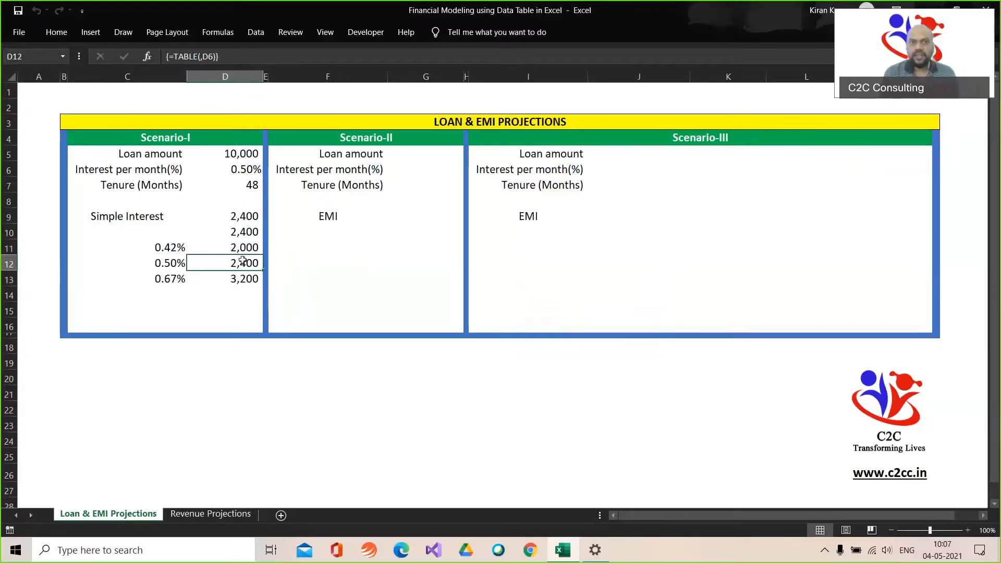
click(235, 282)
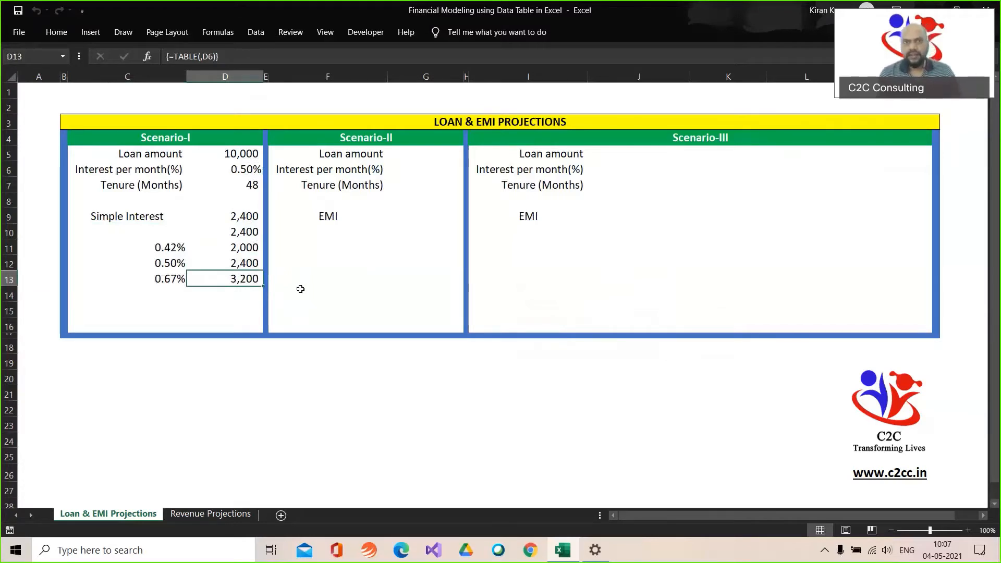
click(232, 213)
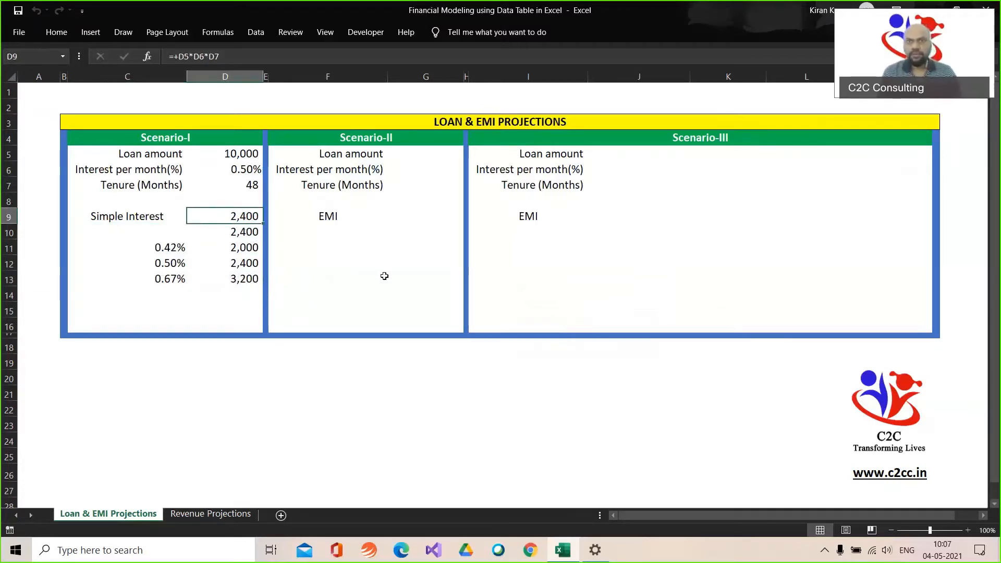
Copy the Scenario-I loan amount, interest rate and tenure values from D5:D7 into Scenario-II at G5:G7
click(342, 210)
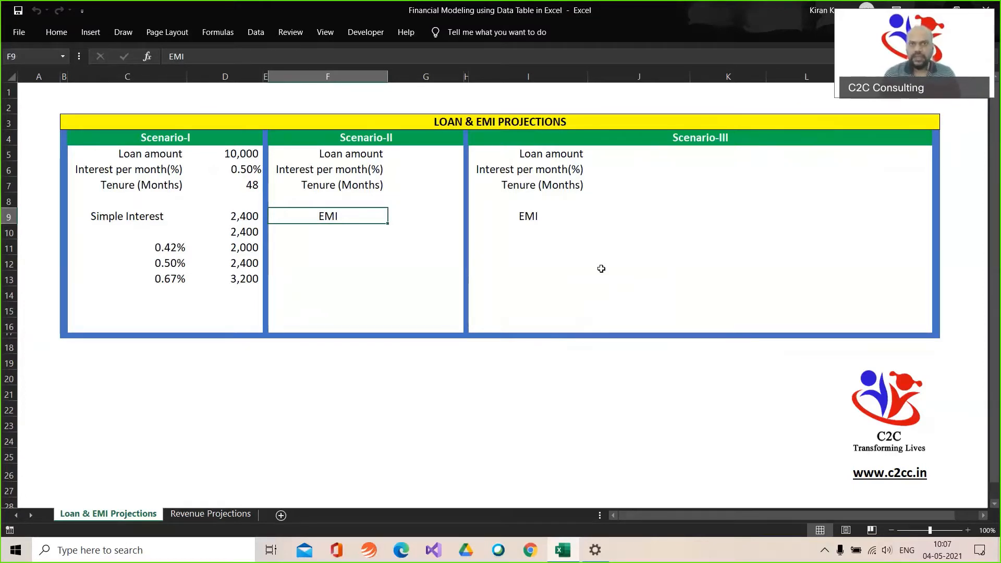
key(Up)
key(Up)
key(Up)
key(Up)
key(Left)
key(Left)
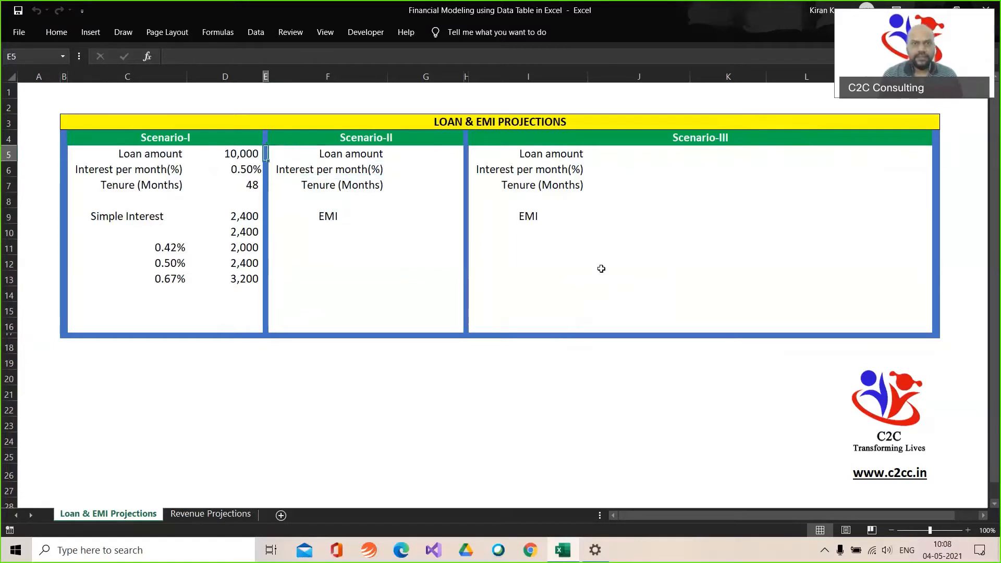
key(shift+Down)
key(shift+Down)
key(ctrl+c)
key(Right)
key(Right)
key(Right)
key(Return)
Calculate the Scenario-II EMI in G9 with the formula +PMT(G6,G7,-G5)
key(Down)
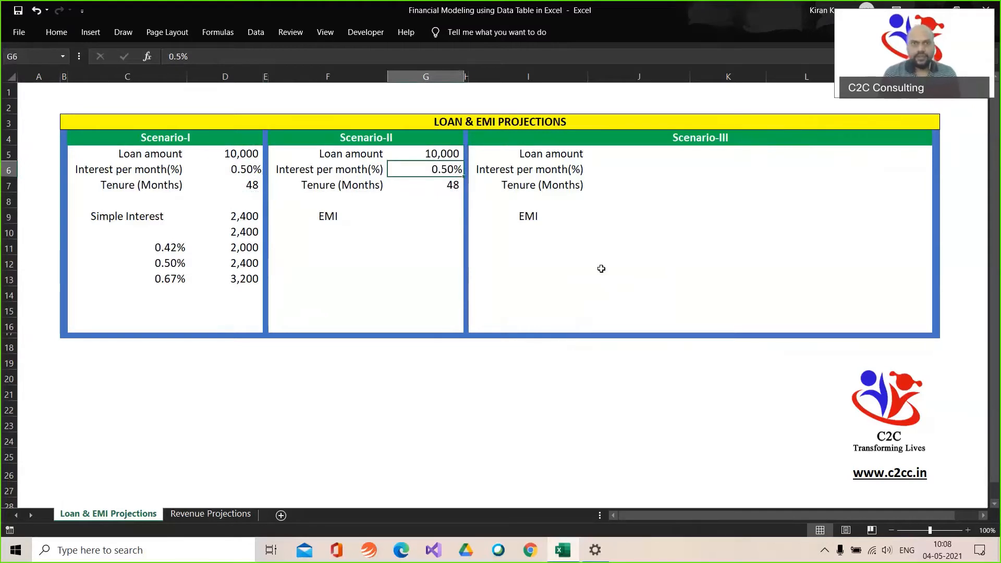
key(Down)
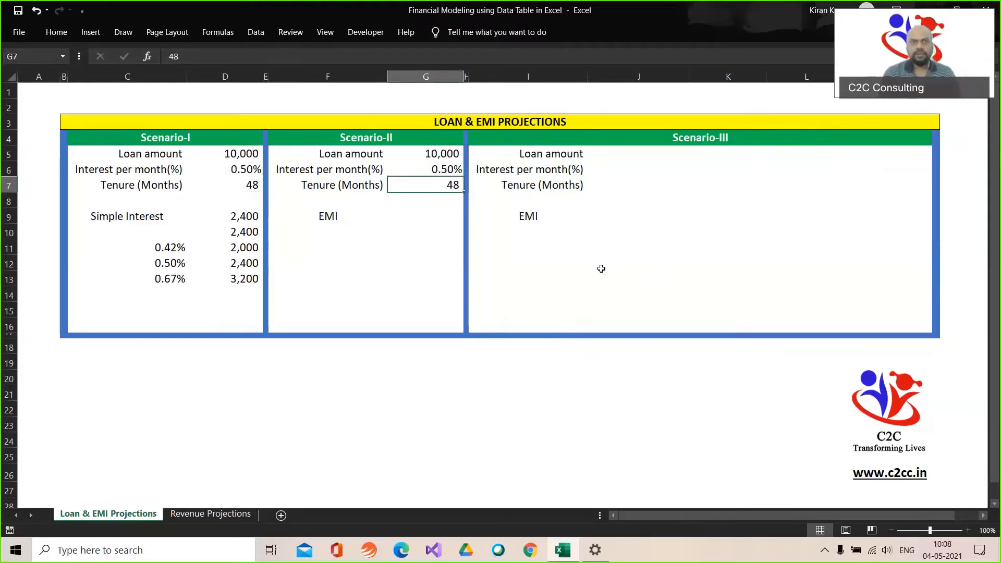
key(Down)
key(Down)
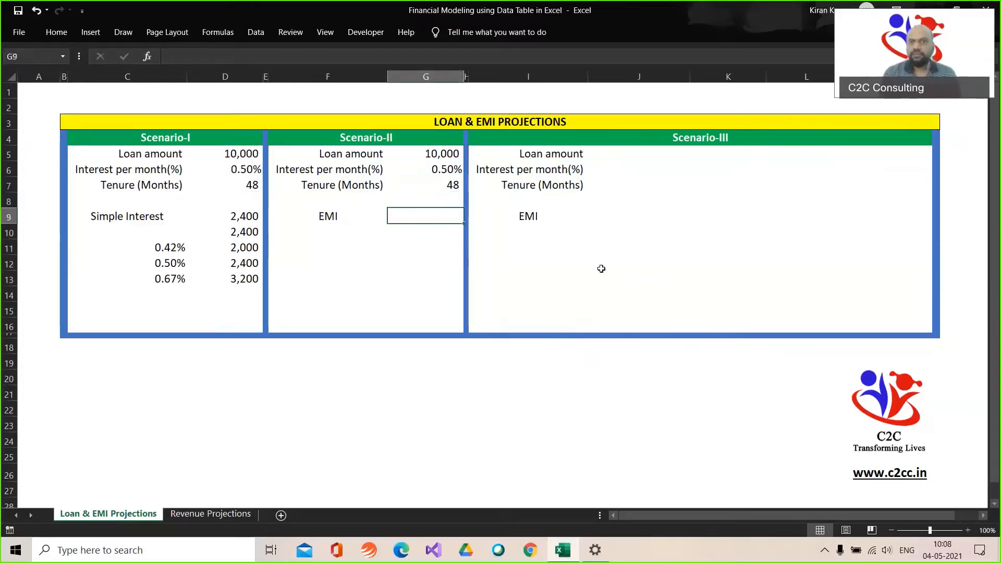
text(+)
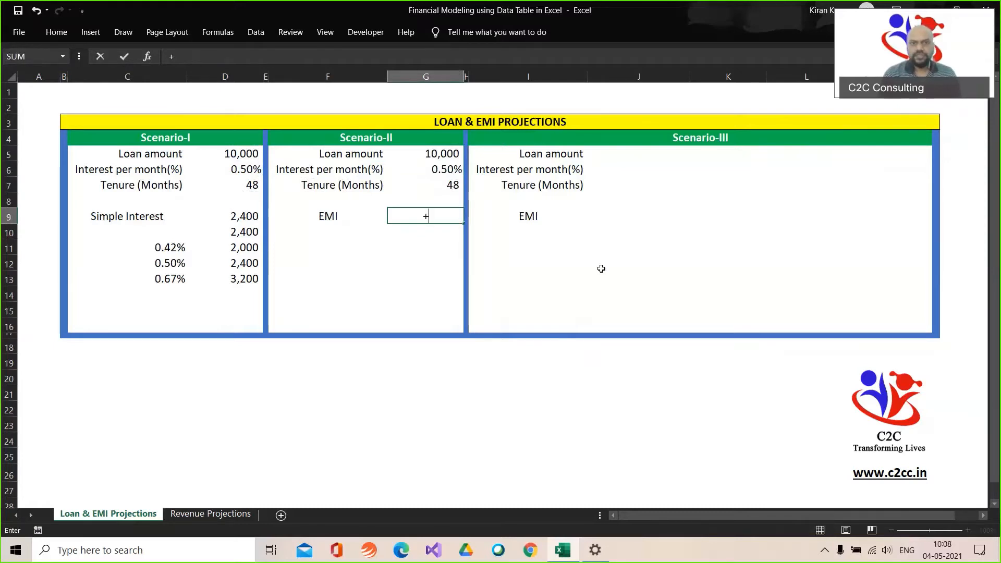
text(PMT()
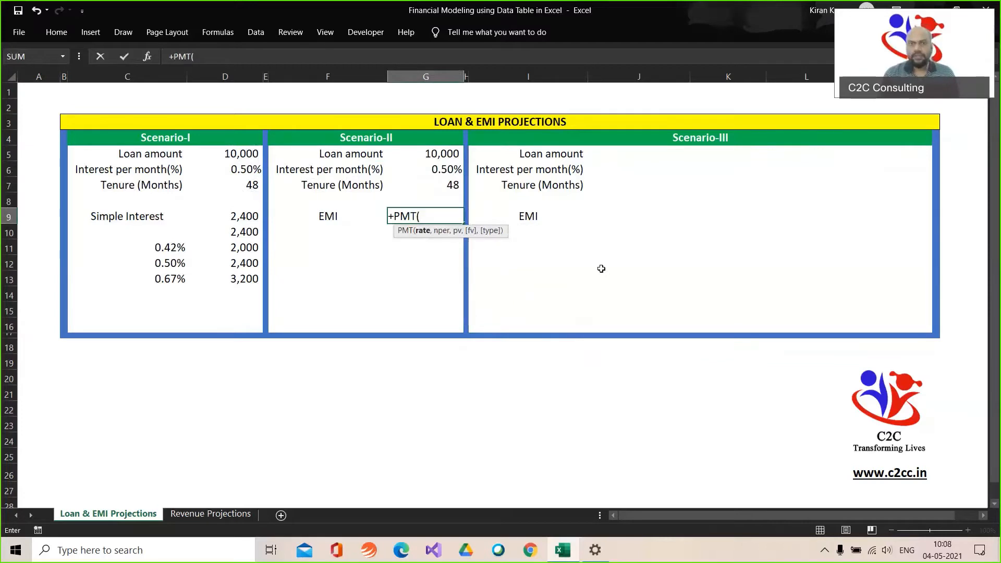
click(440, 167)
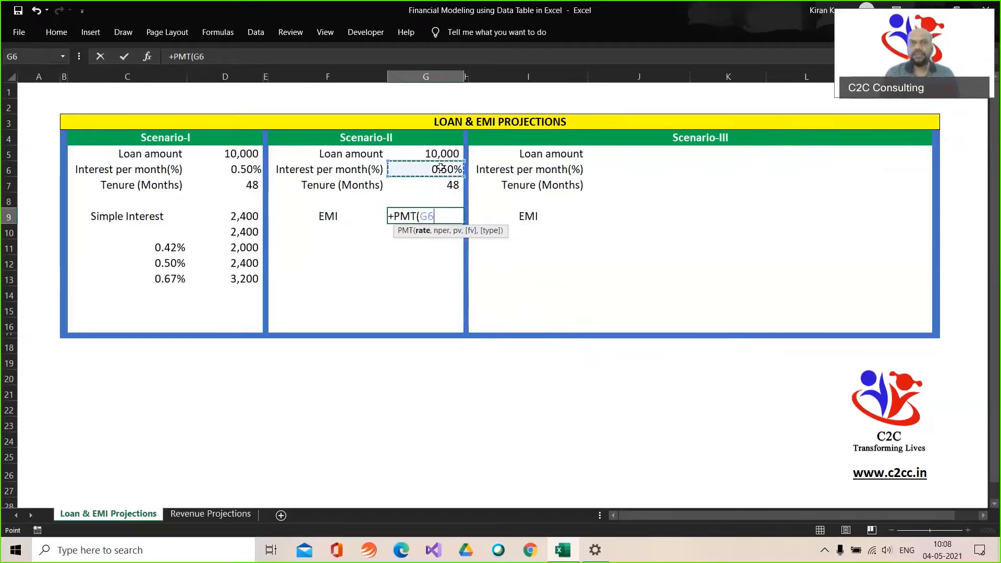
text(,)
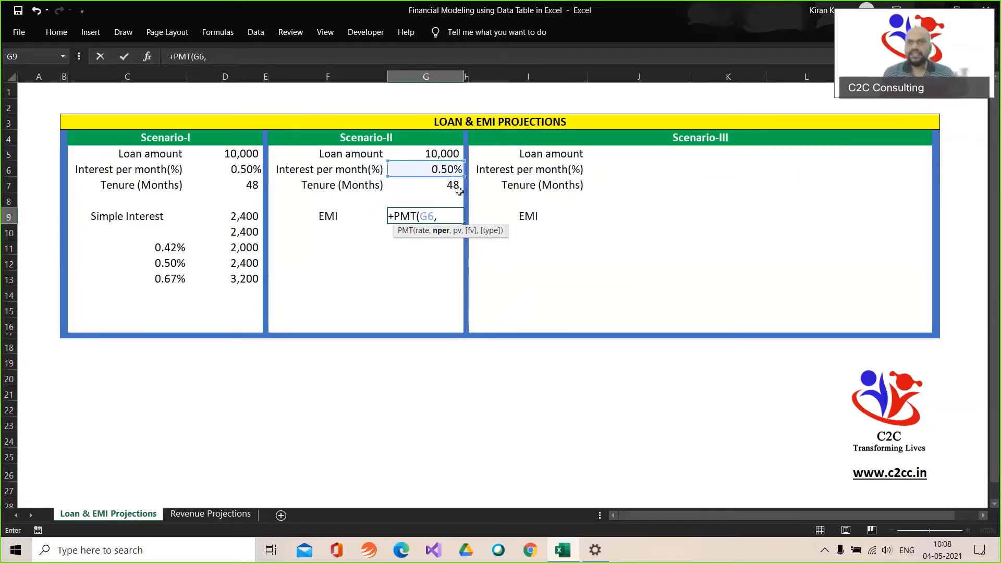
click(445, 188)
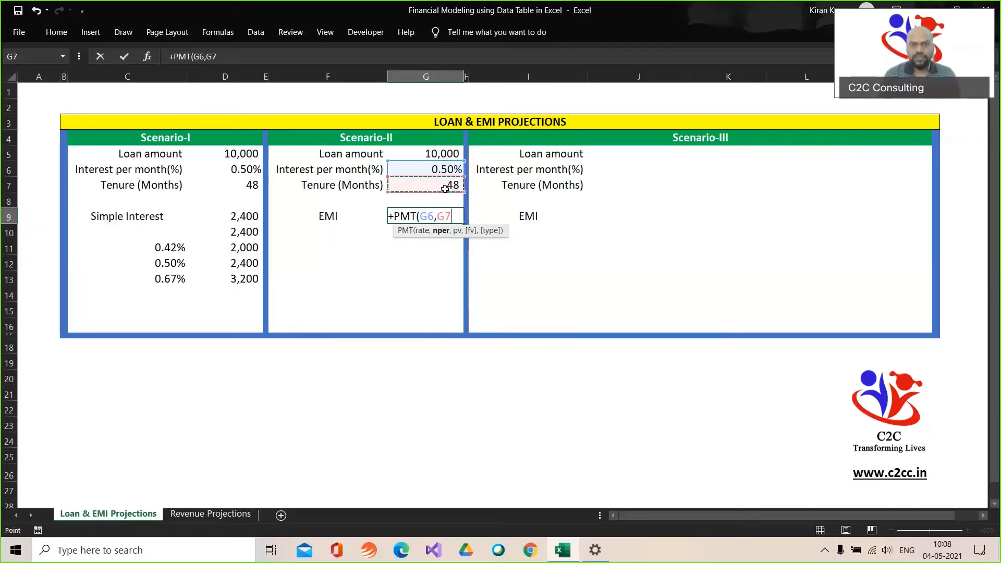
text(,-)
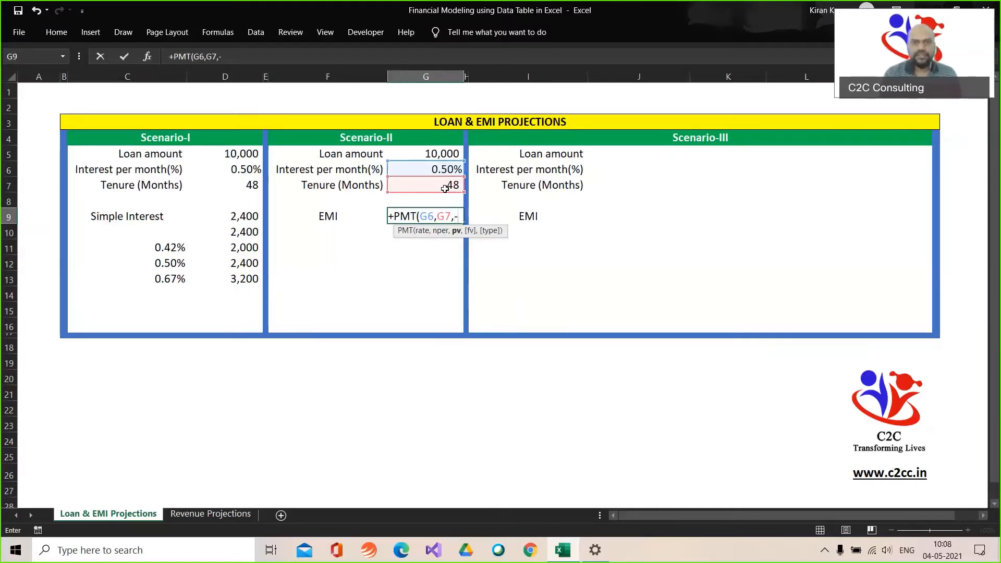
click(427, 153)
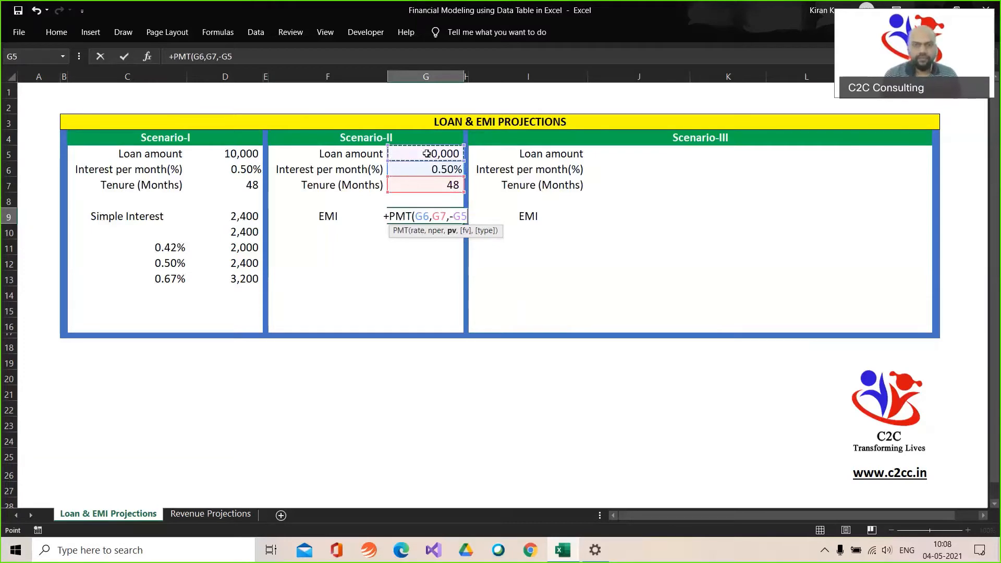
key(Return)
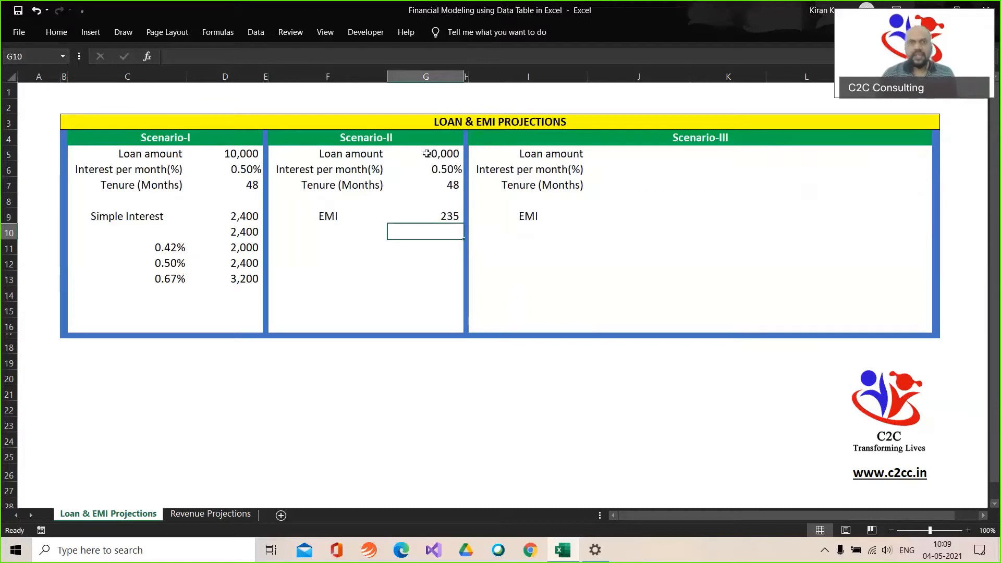
Copy the interest rate list from C11:C13 in Scenario-I into F11:F13 in Scenario-II
click(169, 247)
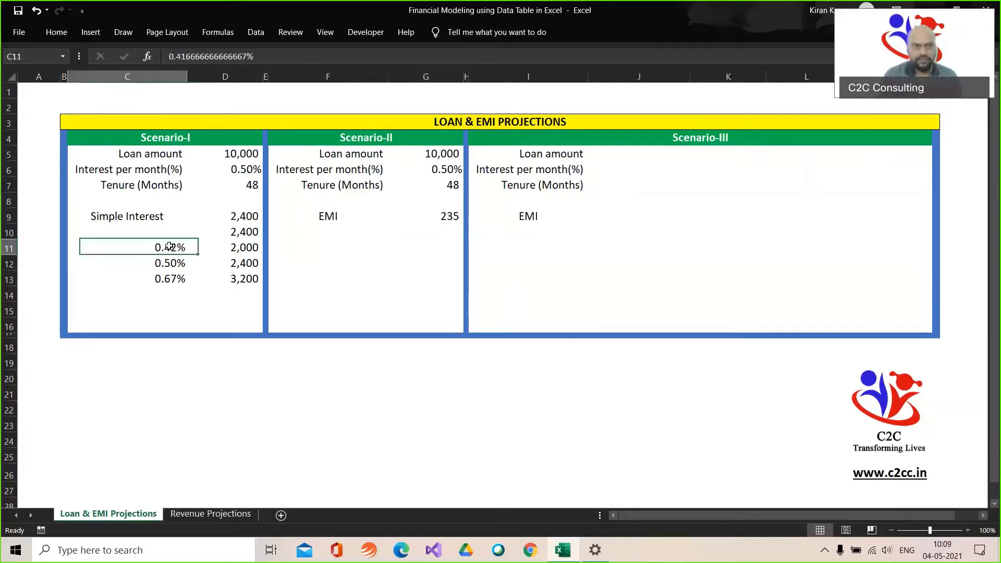
key(shift+Down)
key(shift+Down)
key(ctrl+c)
key(Right)
key(Right)
key(Right)
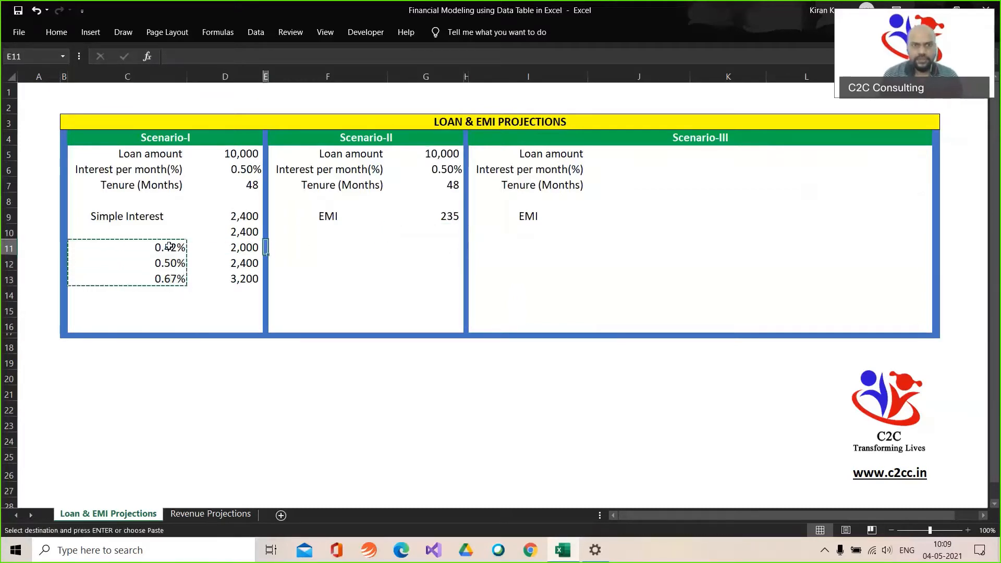
key(ctrl+v)
key(Up)
key(Down)
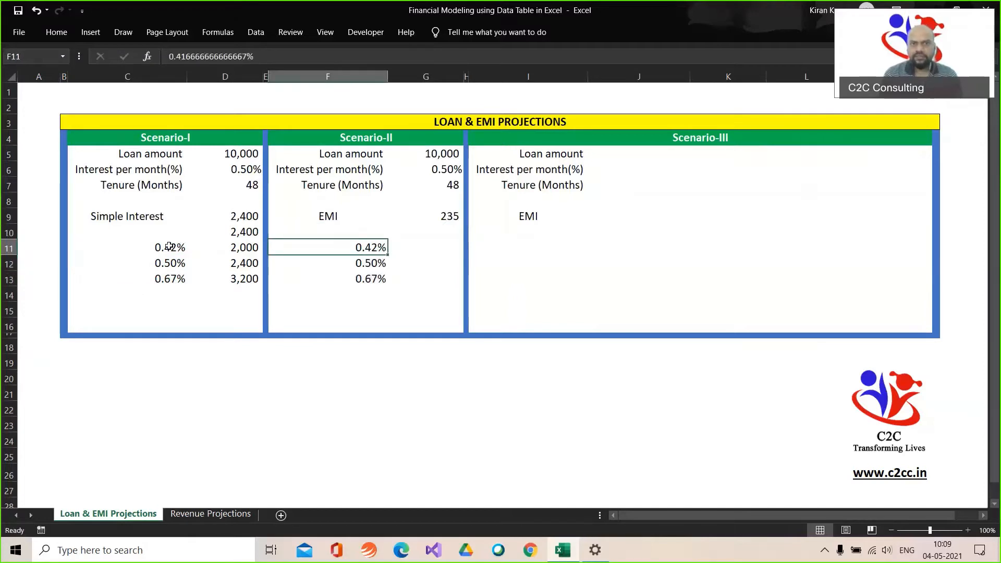
key(Down)
key(Down)
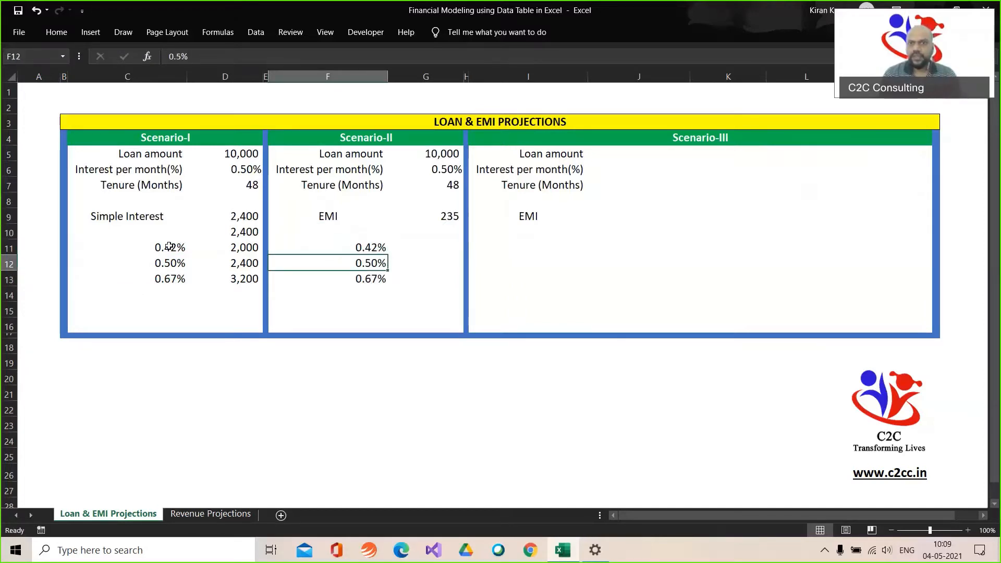
Link G10, above the results column of the Scenario-II rate list, to the EMI in G9
key(Up)
key(Up)
key(Up)
key(Right)
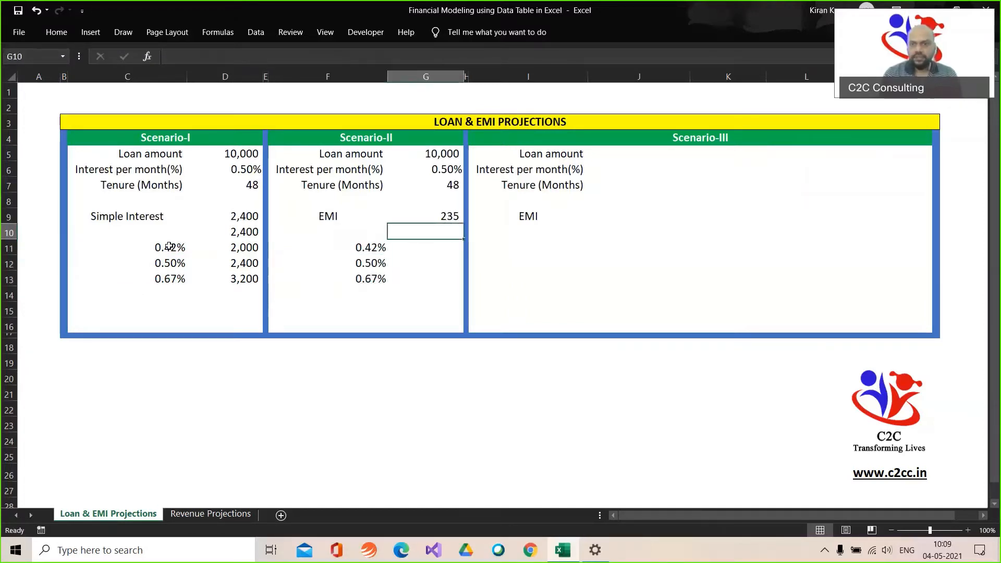
text(+)
key(Up)
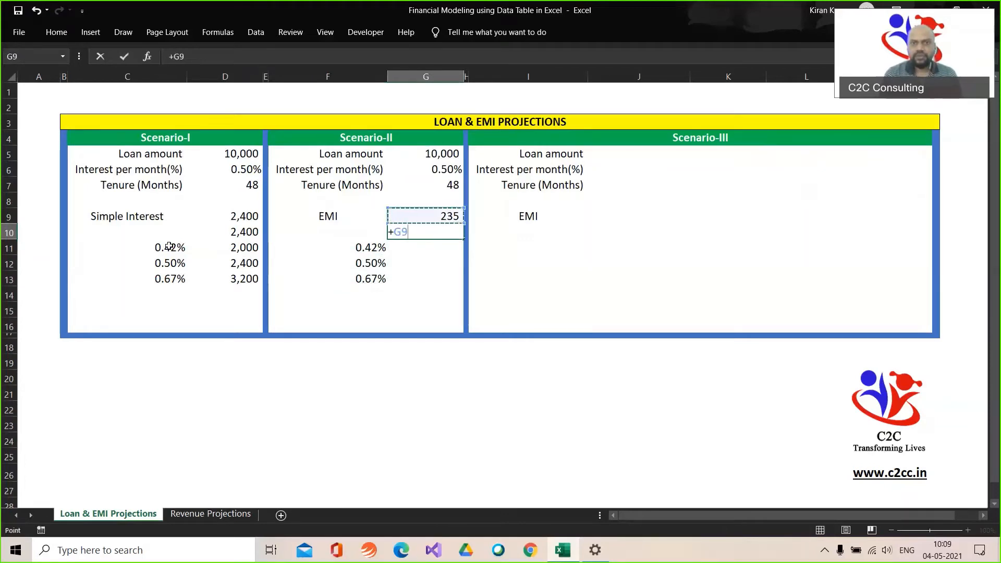
key(Return)
Create a one-variable what-if data table over F10:G13 with G6 as the column input cell
key(Left)
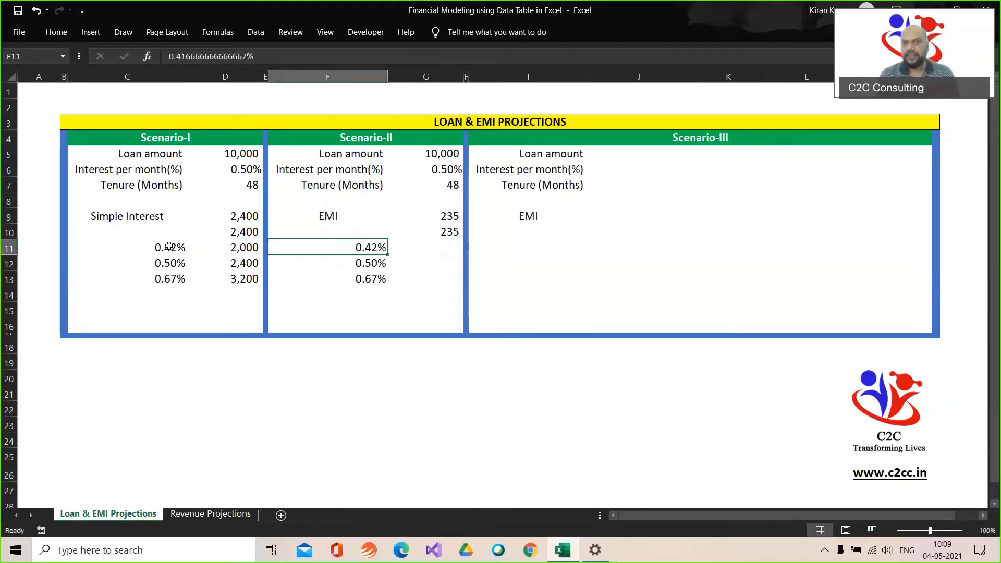
key(Up)
key(shift+Right)
key(shift+Down)
key(shift+Down)
key(shift+Down)
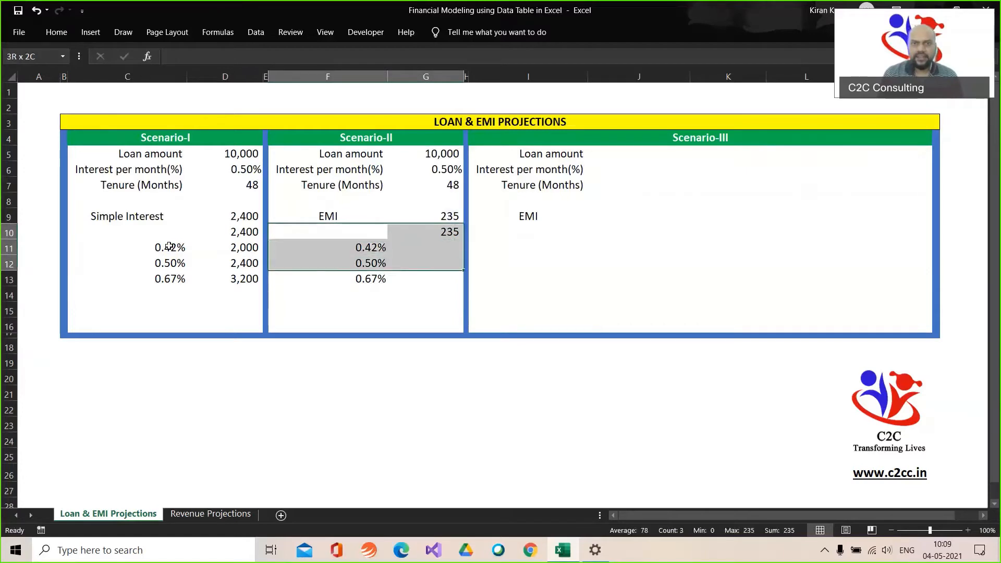
click(246, 32)
click(724, 84)
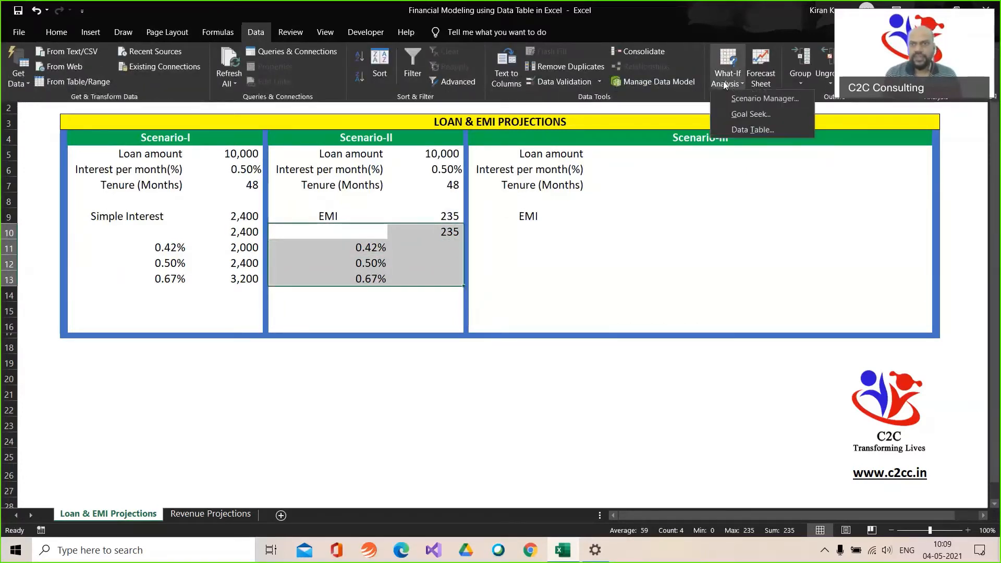
click(752, 130)
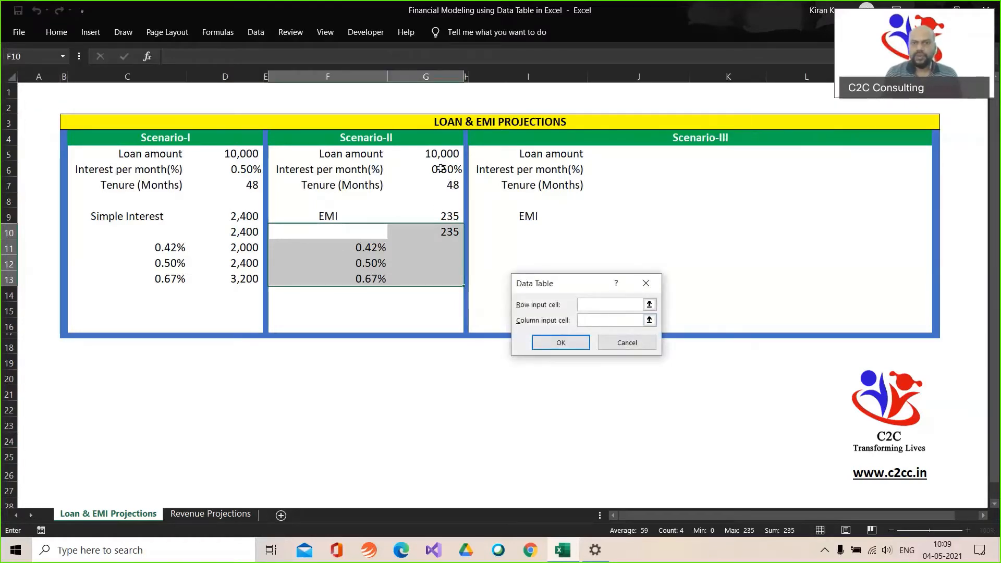
click(441, 168)
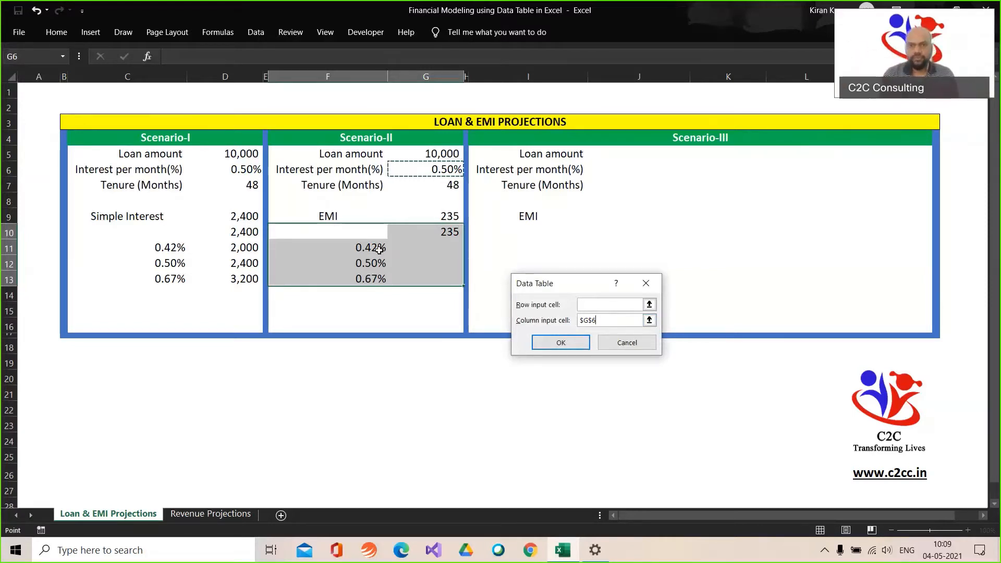
click(575, 341)
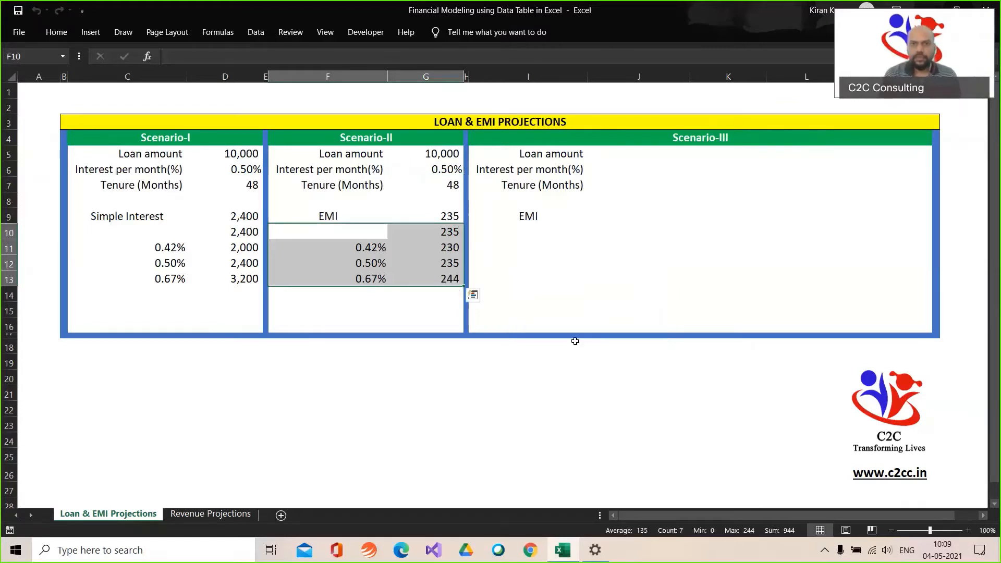
Examine the EMI data table results in G11:G13 against the interest rates in F11:F13
click(448, 261)
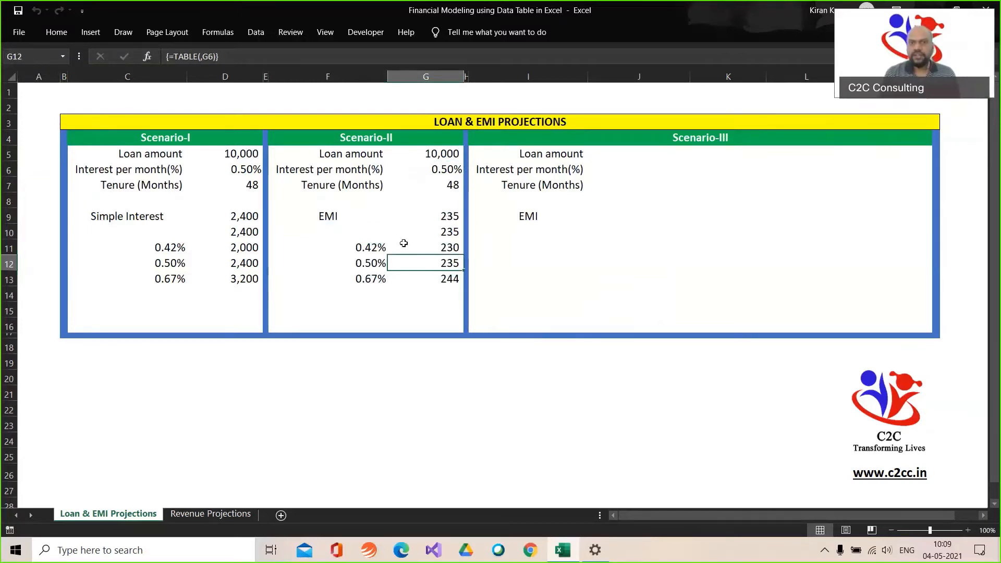
click(379, 248)
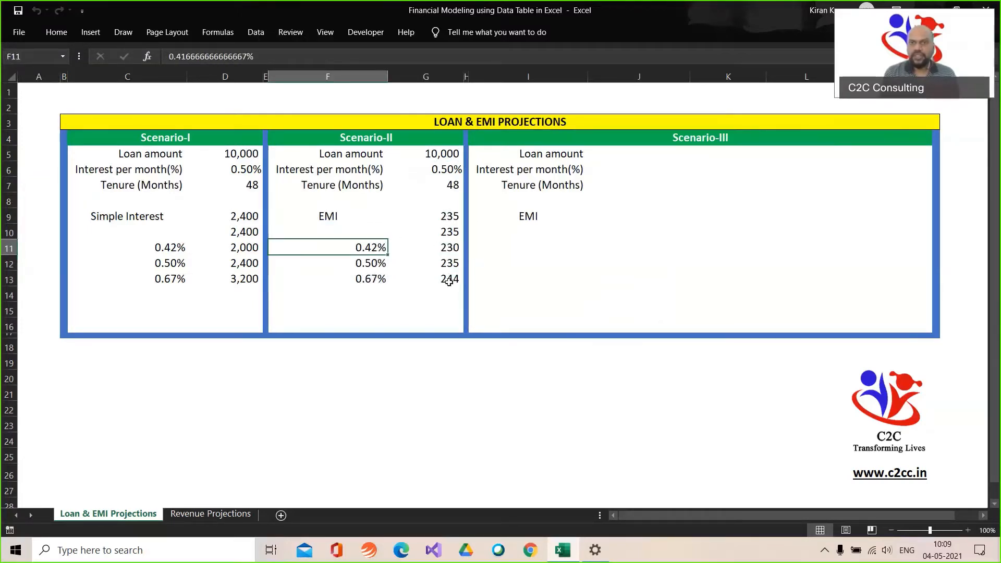
click(449, 250)
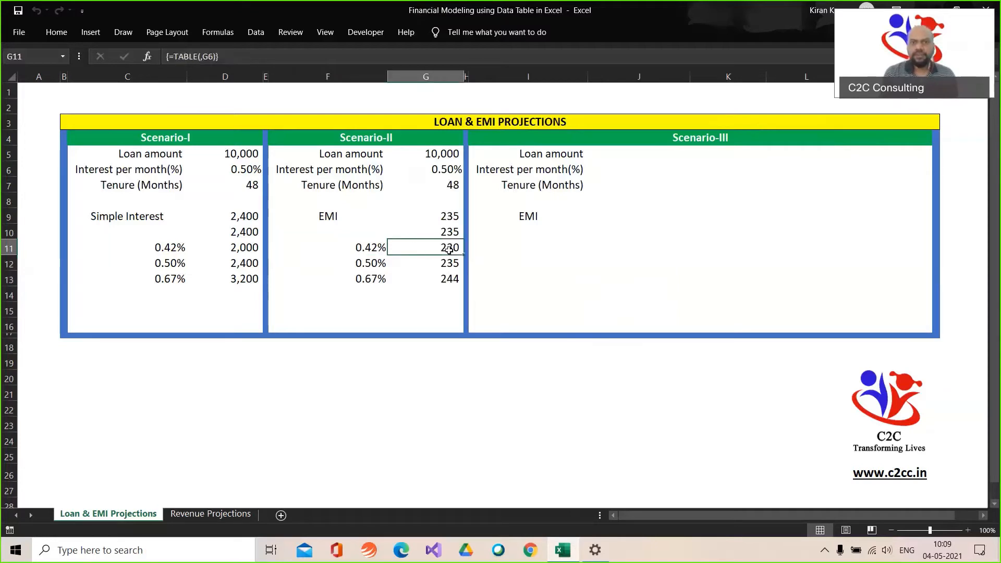
click(444, 282)
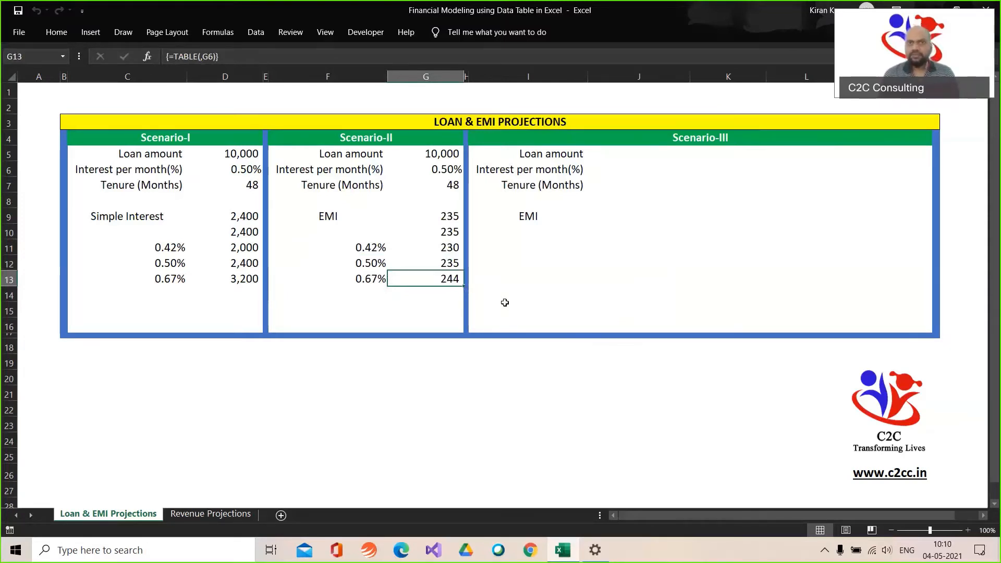
Copy the Scenario-II loan amount, interest rate and tenure values from G5:G7 into Scenario-III at J5:J7
click(428, 156)
key(shift+Down)
key(shift+Down)
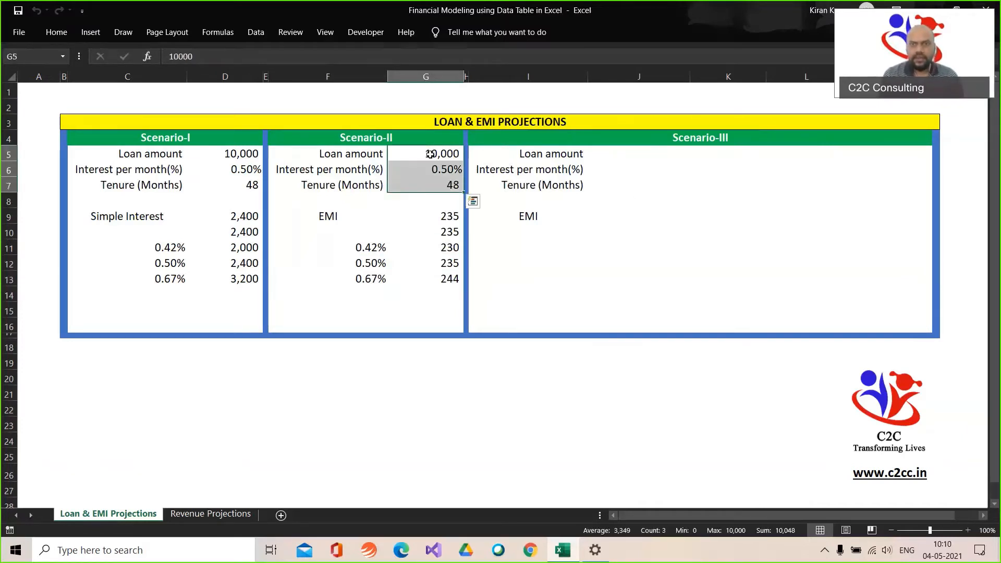
key(ctrl+c)
key(Right)
key(Right)
key(Right)
key(Return)
key(Down)
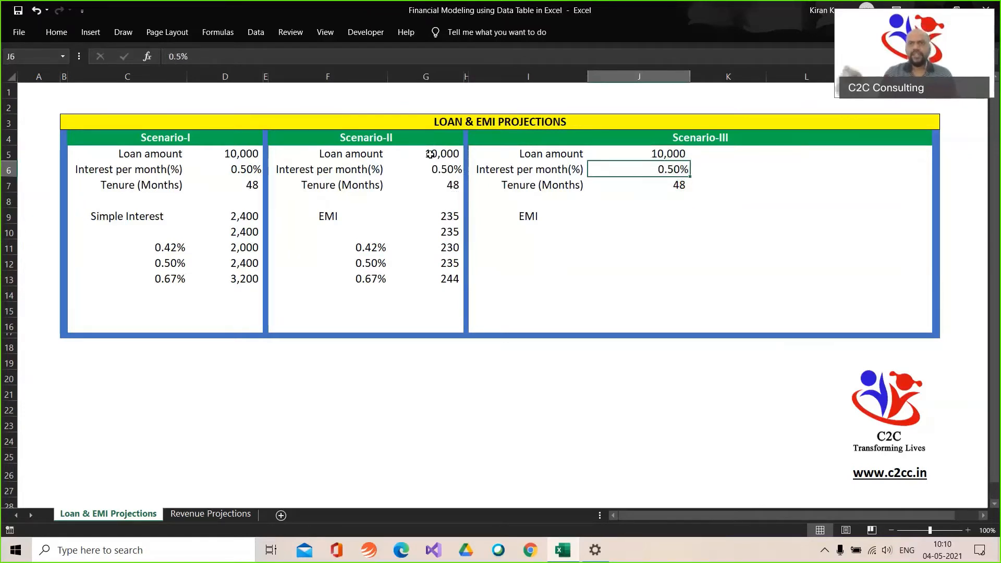
key(Down)
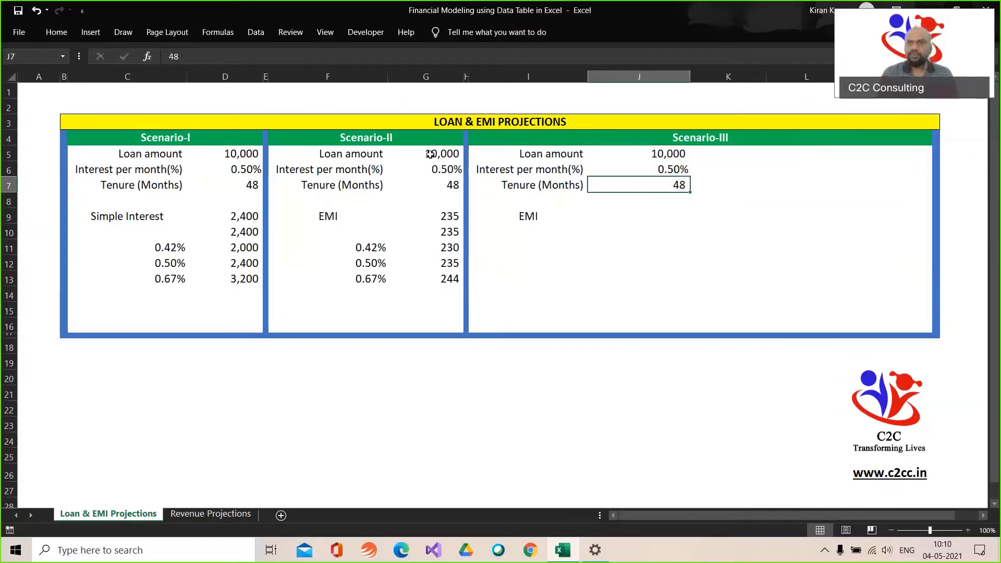
Copy the EMI formula from G9 in Scenario-II into J9 in Scenario-III
key(Down)
key(Down)
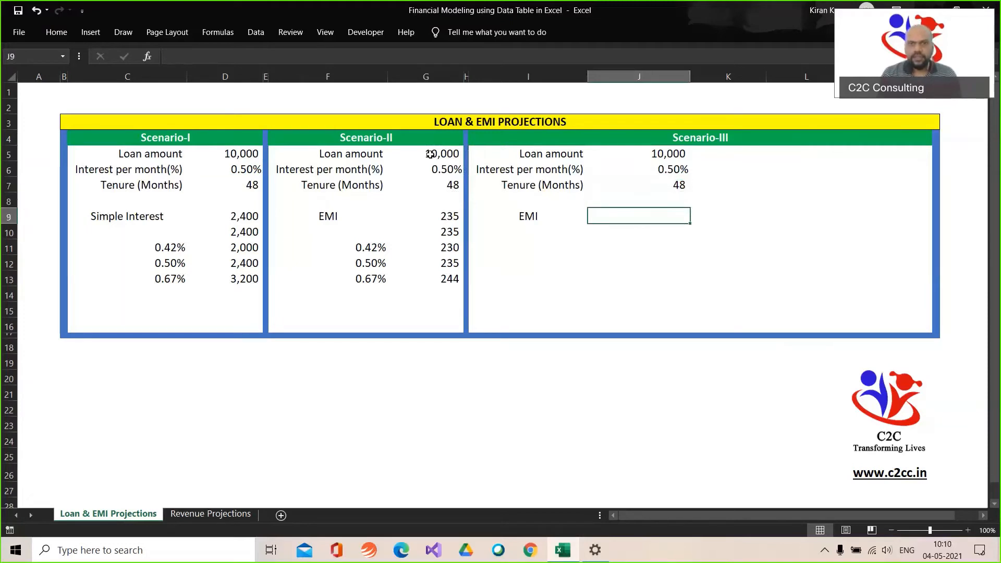
key(Left)
key(Left)
key(Left)
key(ctrl+c)
key(Right)
key(Right)
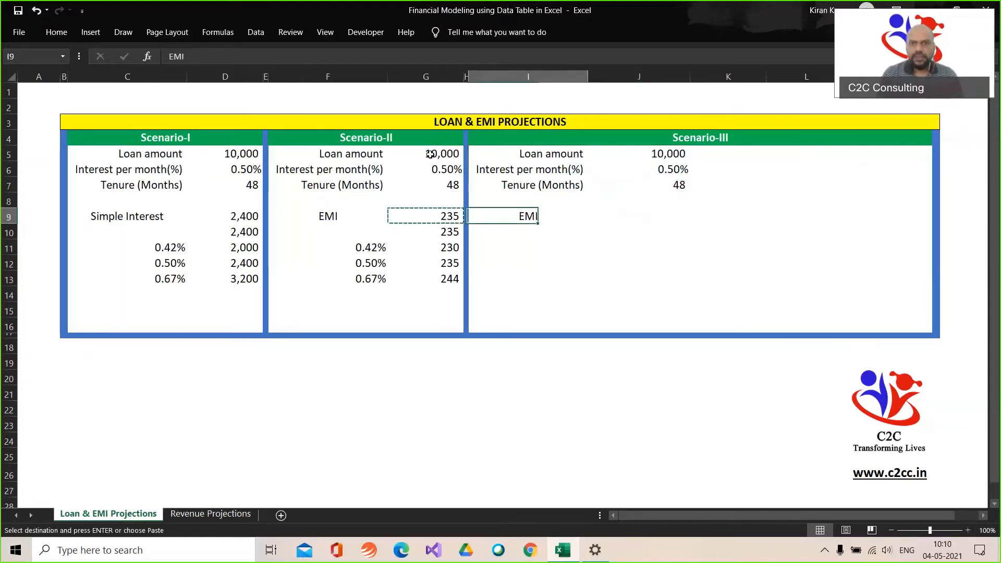
key(Return)
key(Down)
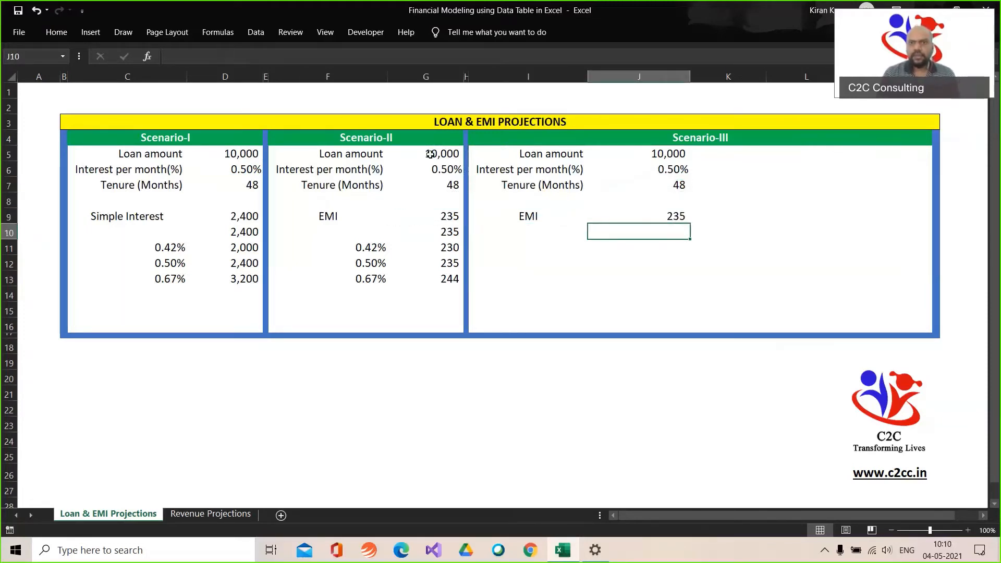
Link cell I11 in Scenario-III to the EMI result with the formula +J9
key(Left)
key(Down)
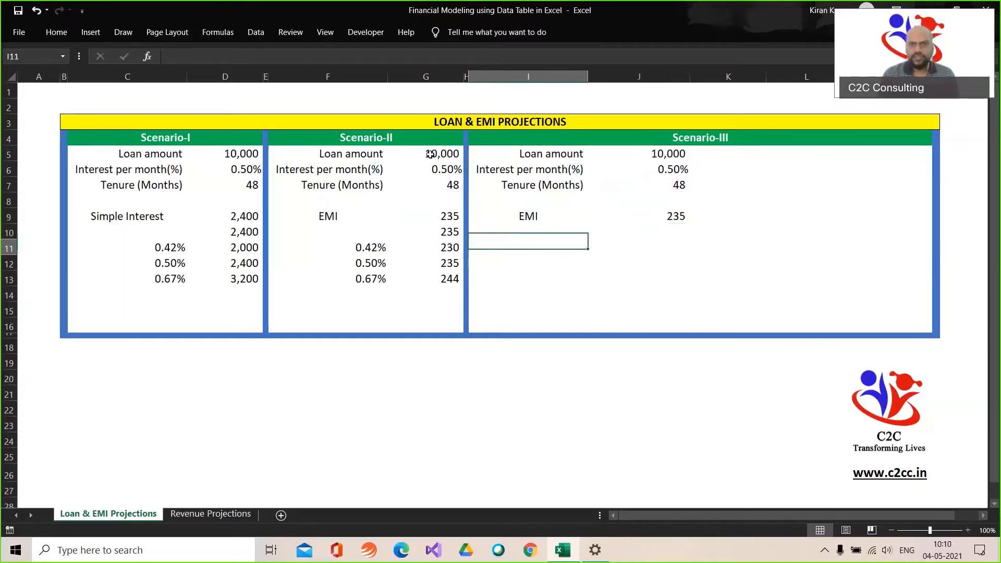
text(+)
key(Up)
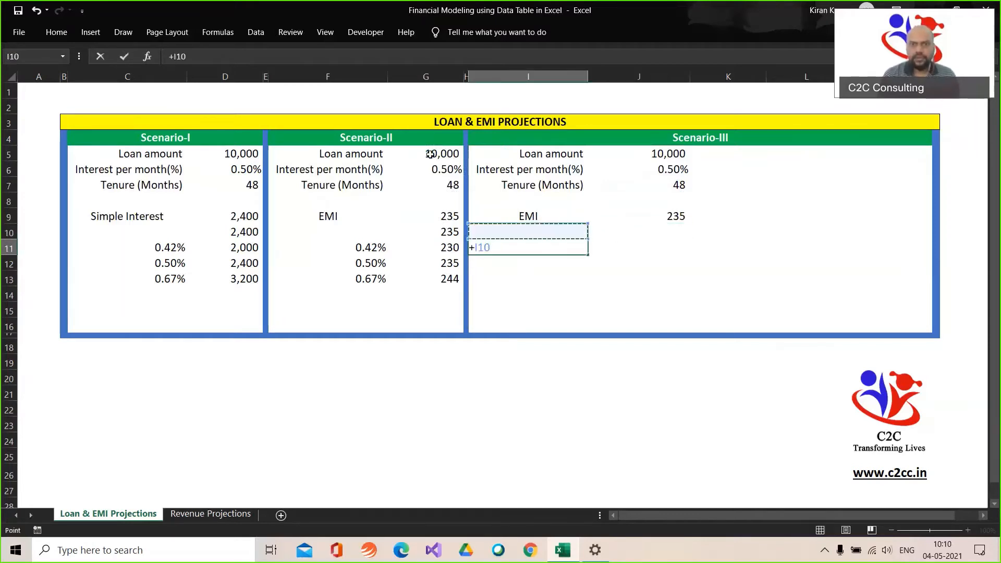
key(Up)
key(Right)
key(Return)
key(Up)
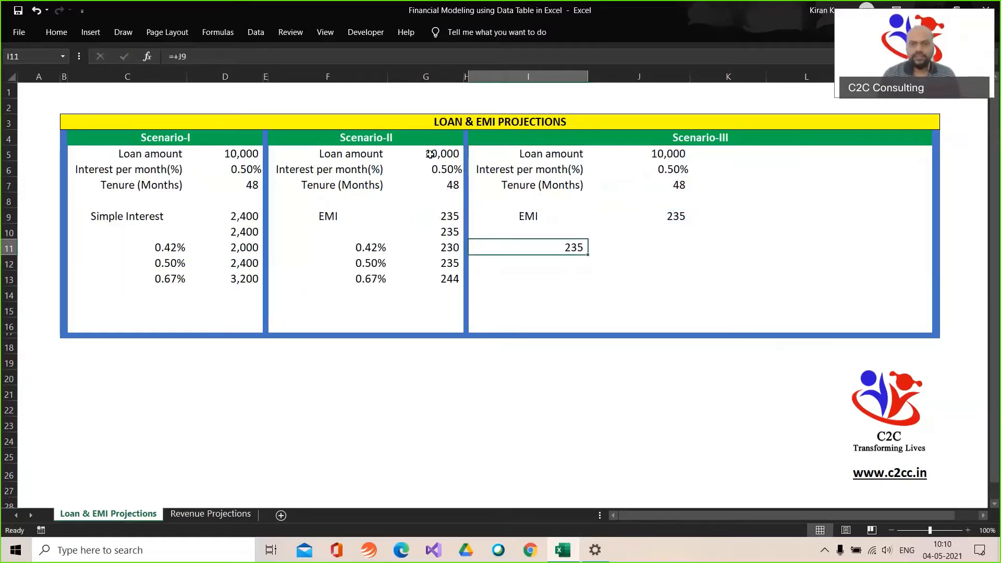
Enter the tenures 48, 36 and 60 months across J11:L11 as the row headings of the Scenario-III table
key(Right)
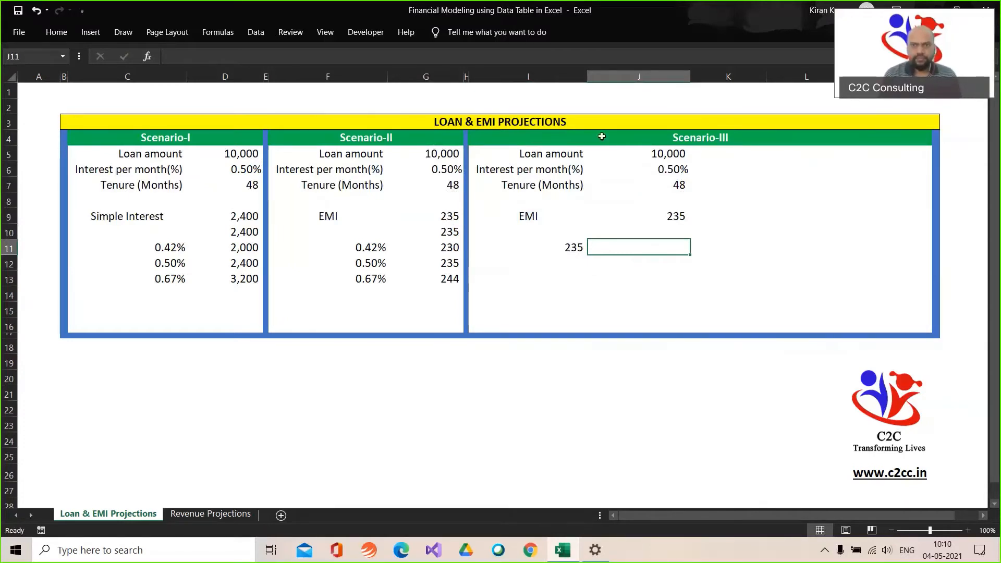
text(48)
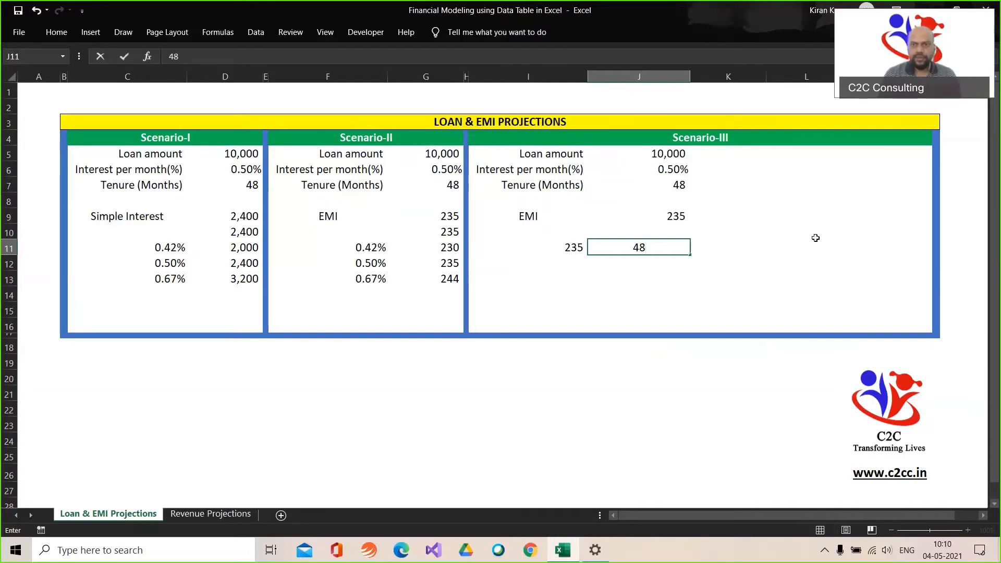
key(Tab)
text(36)
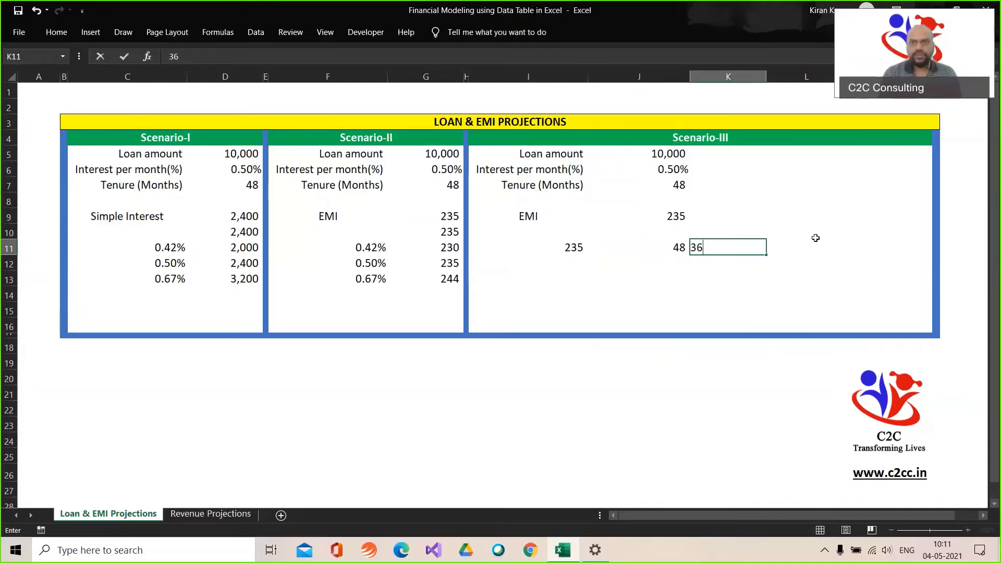
key(Tab)
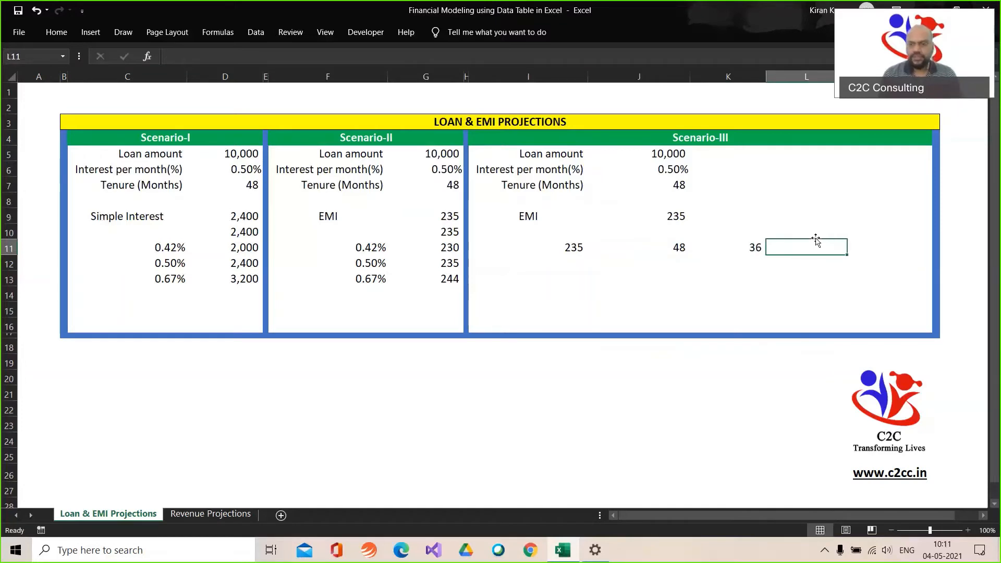
text(60)
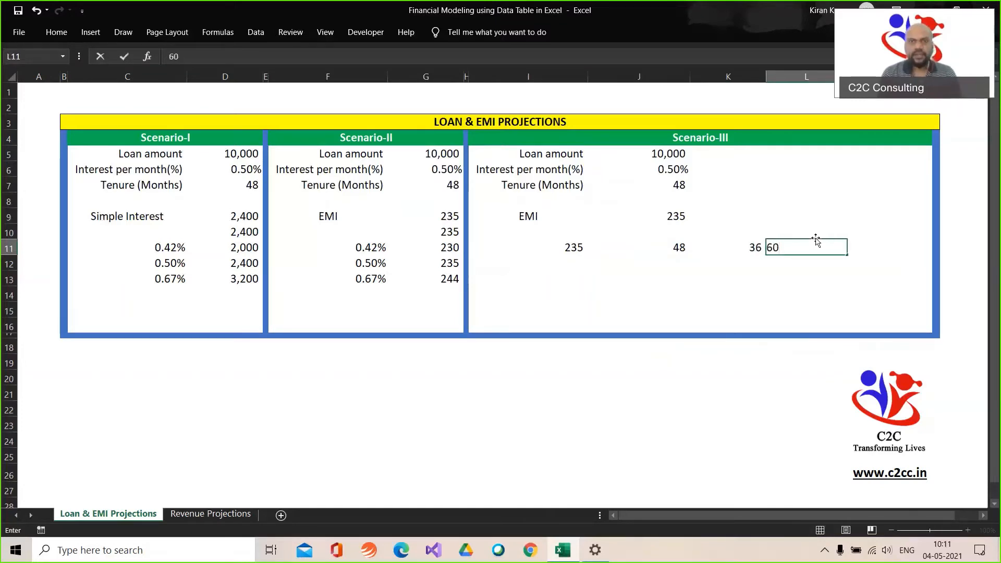
key(Left)
key(Left)
key(Left)
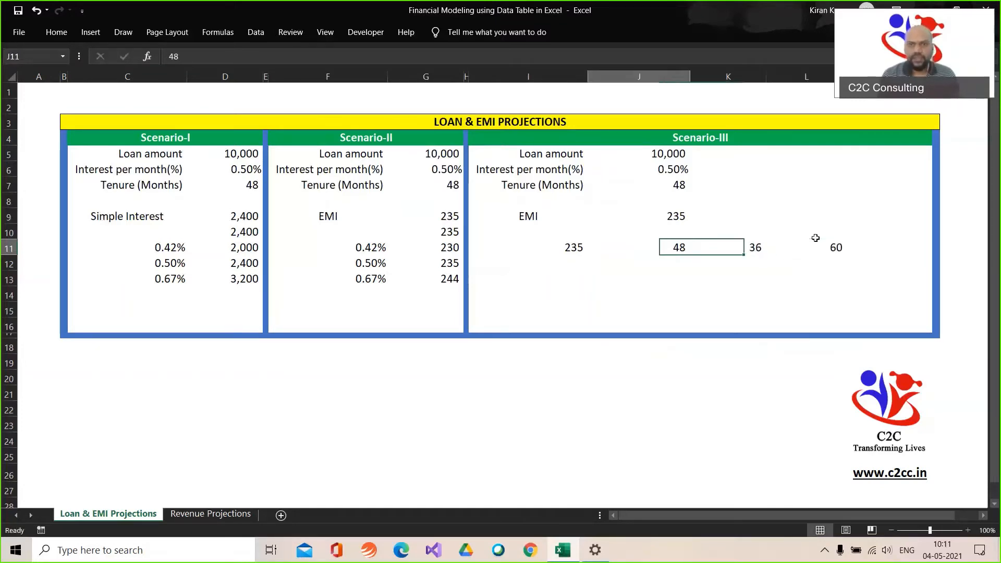
Copy the Scenario-III monthly interest rate from J6 into I12 as the first rate beneath I11
key(Down)
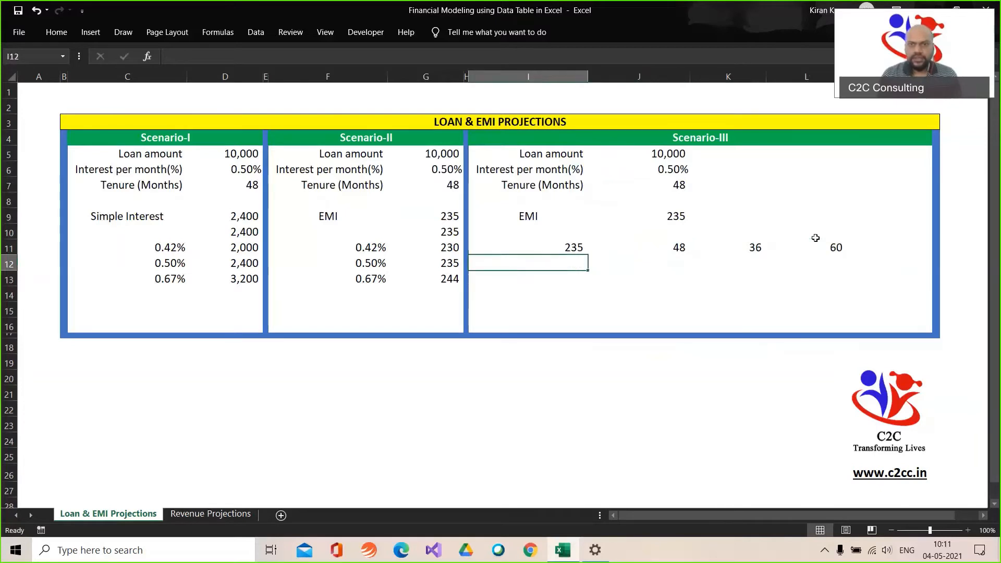
click(675, 170)
key(ctrl+c)
key(Down)
key(Down)
key(Down)
key(Down)
key(Down)
key(Down)
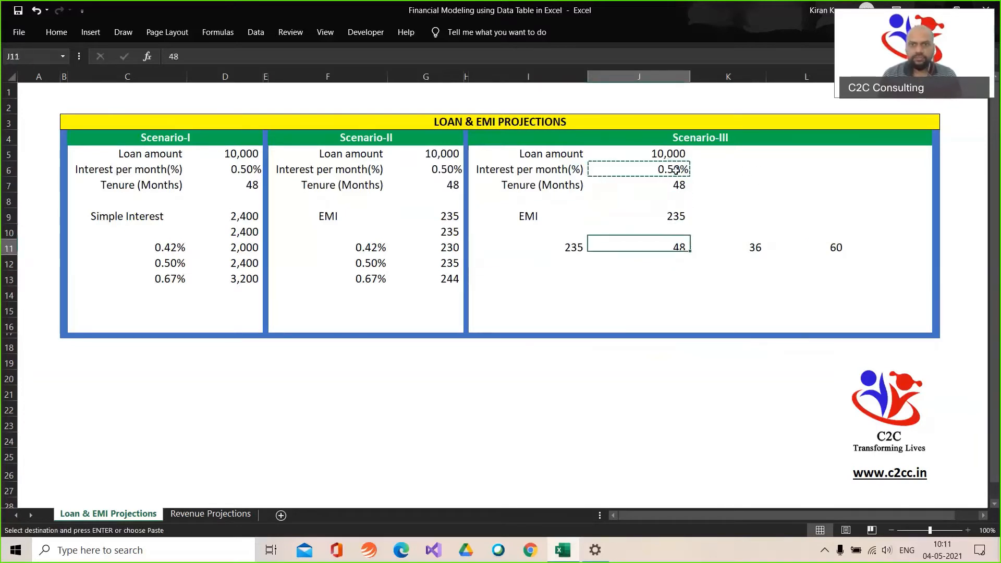
key(Left)
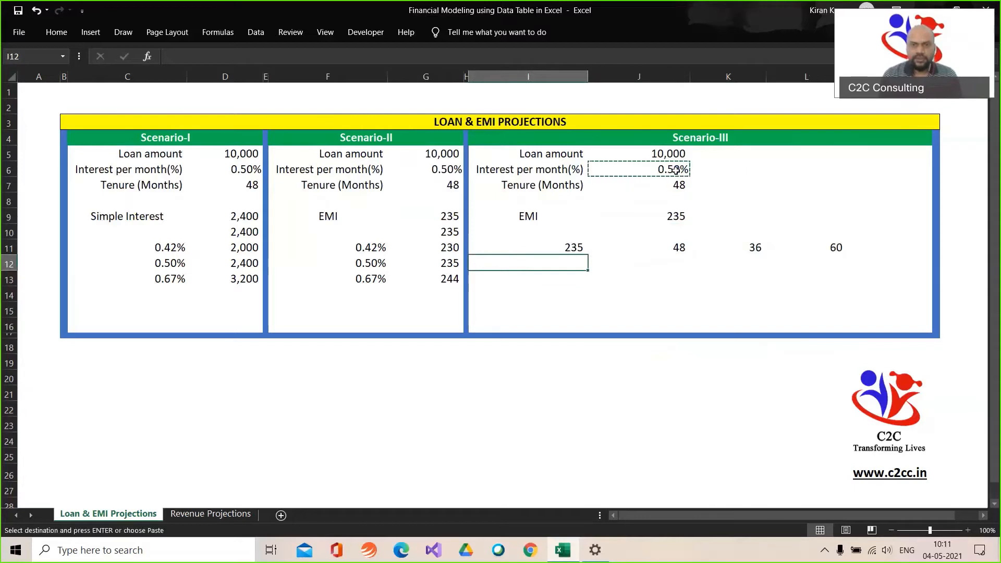
key(Return)
Enter the monthly interest rates +5/12% in I13 and +8/12% in I14
key(Down)
key(ctrl+d)
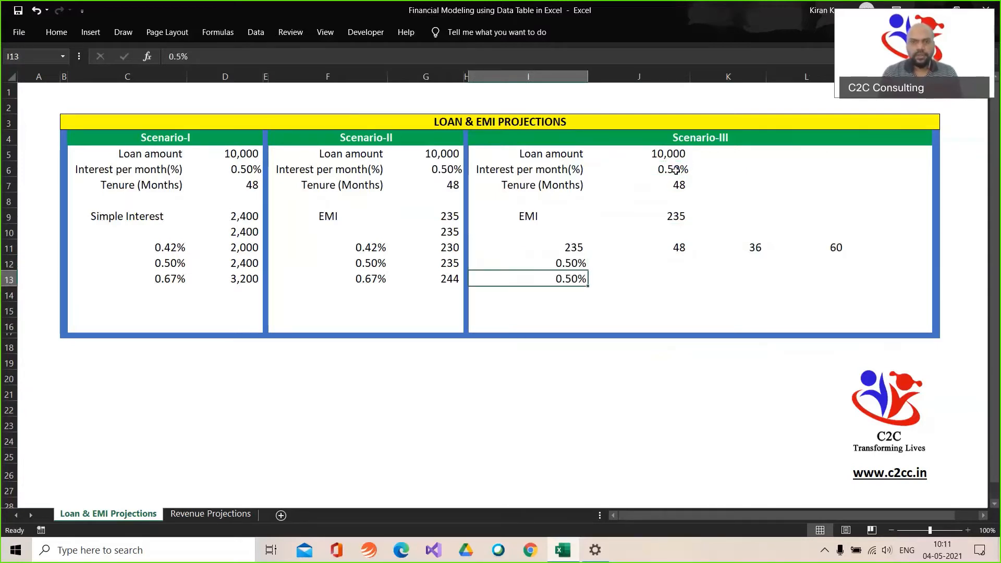
text(+)
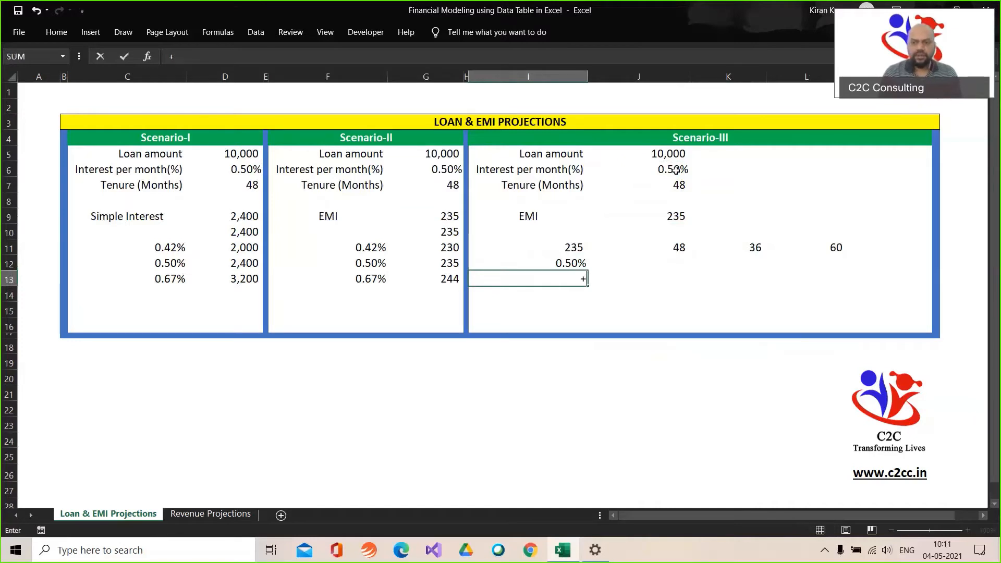
text(5)
text(/12)
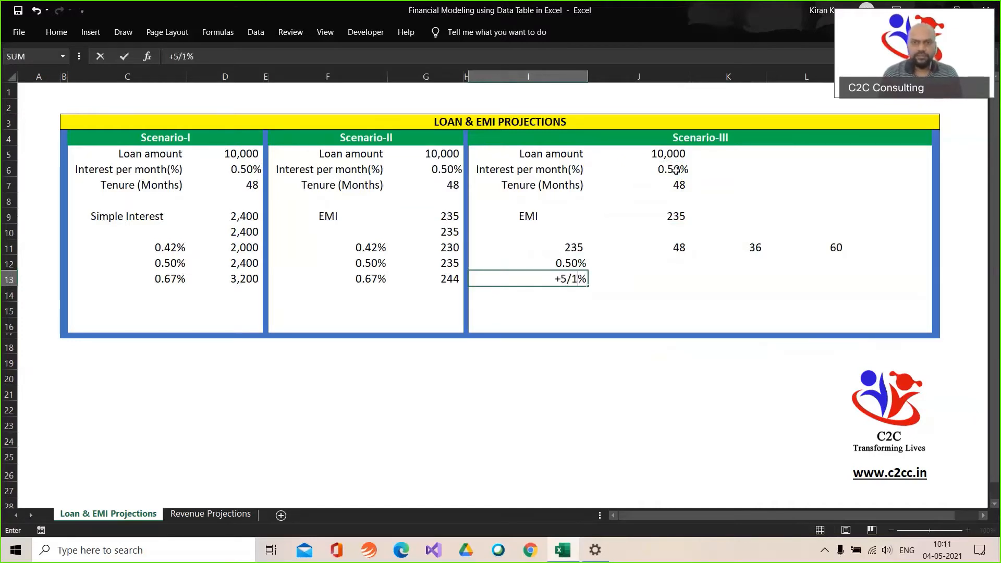
key(Return)
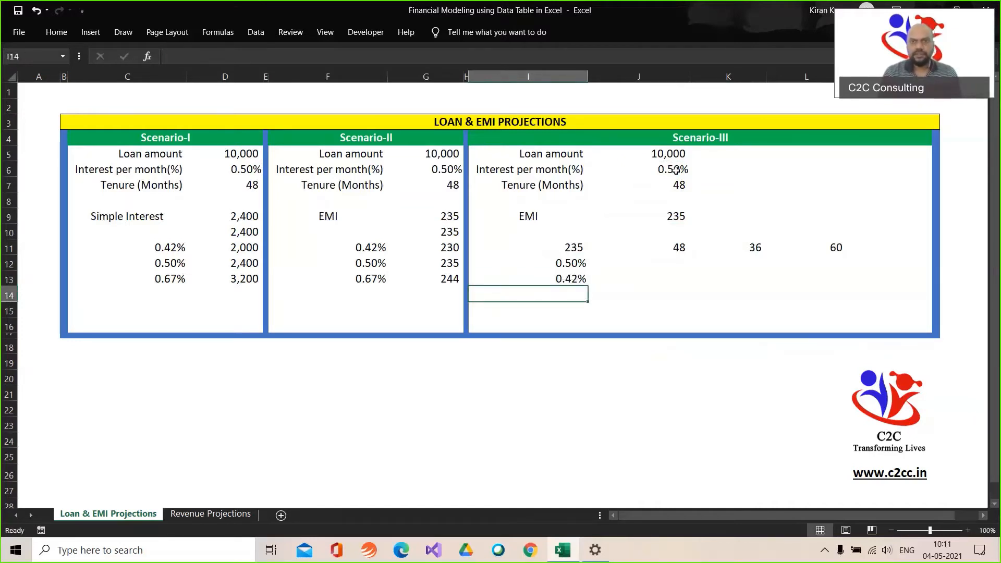
key(ctrl+d)
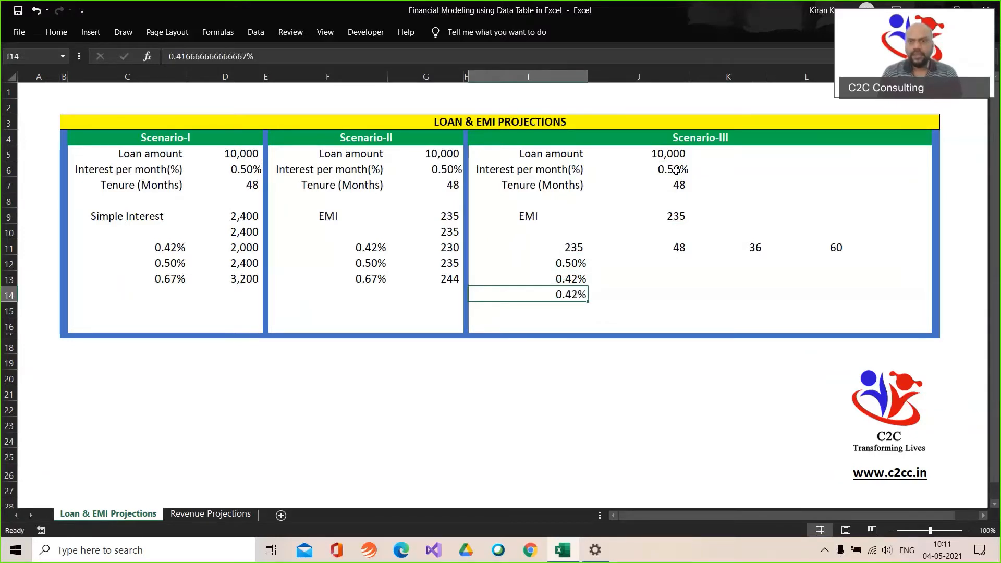
text(+8)
text(/12)
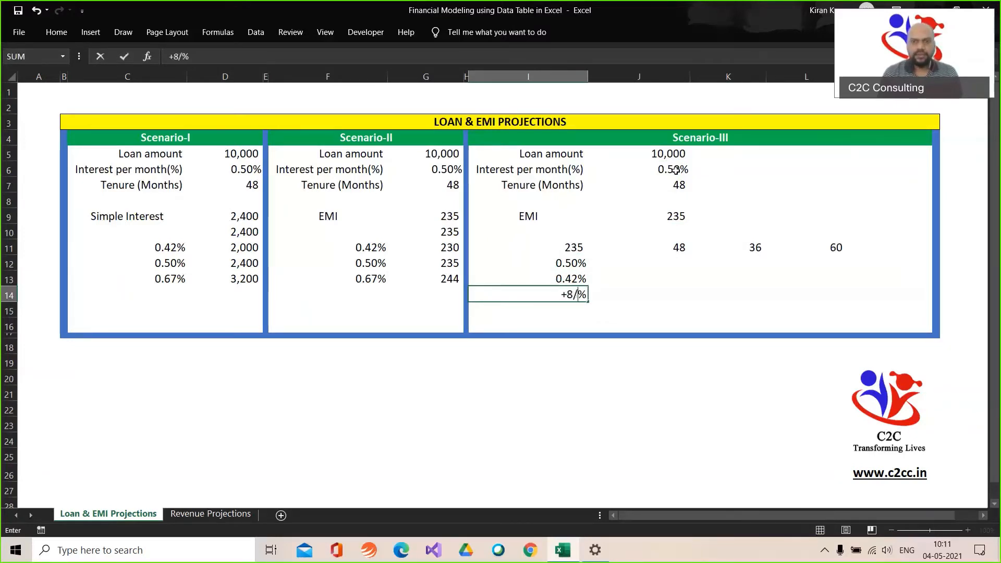
key(Return)
key(Up)
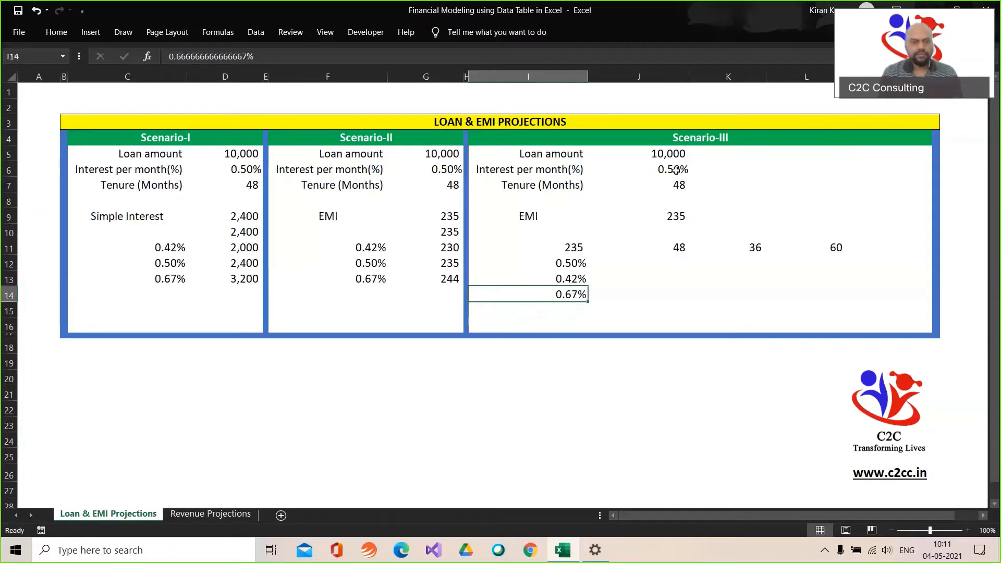
Review the Scenario-III table layout: the EMI link in I11, the tenures in J11:L11 and the interest rates in I12:I14
key(Up)
key(Up)
key(Up)
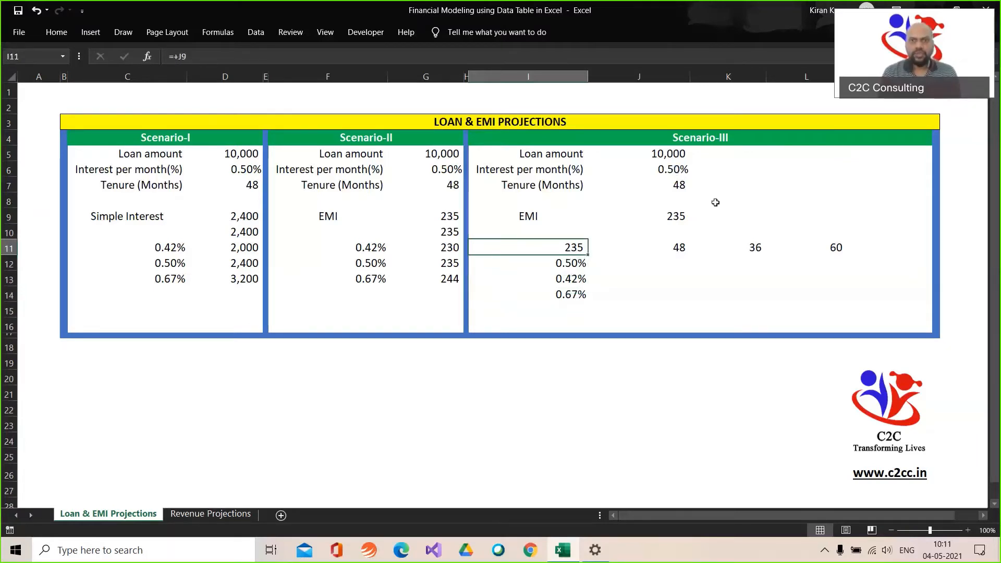
click(669, 248)
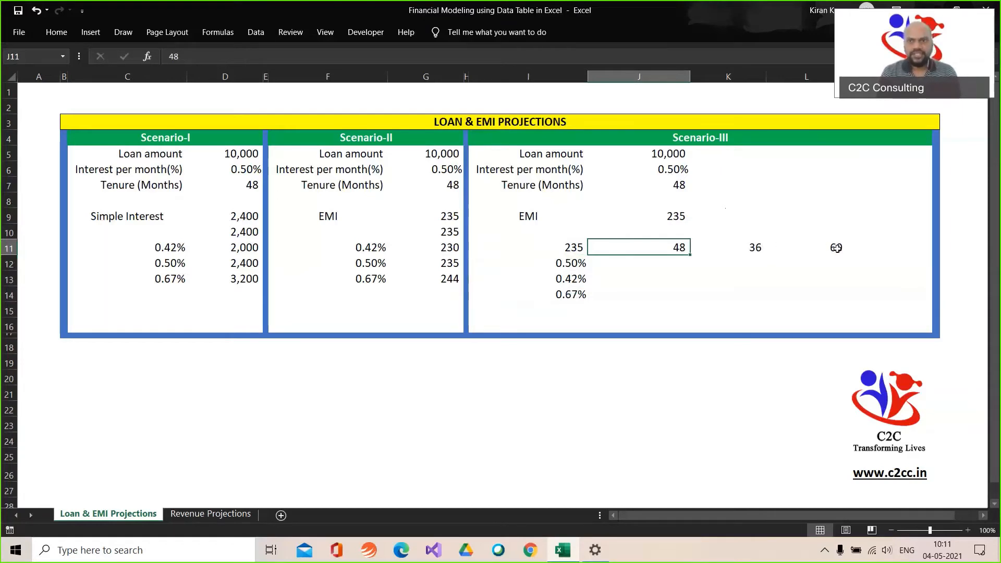
click(575, 261)
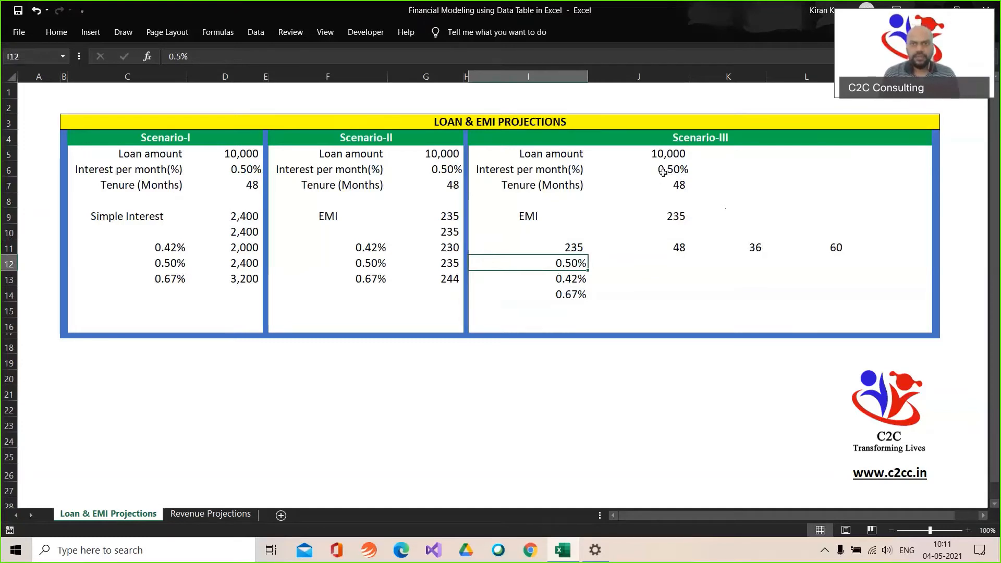
click(568, 279)
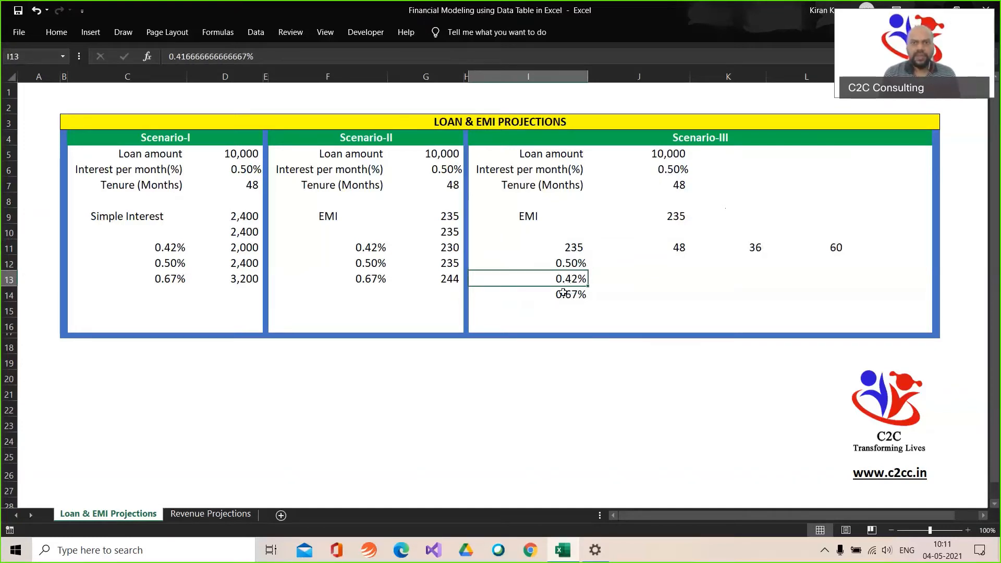
click(564, 293)
Create a two-variable what-if data table over I11:L14 with J7 as the row input cell and J6 as the column input cell
key(Up)
key(Up)
key(Up)
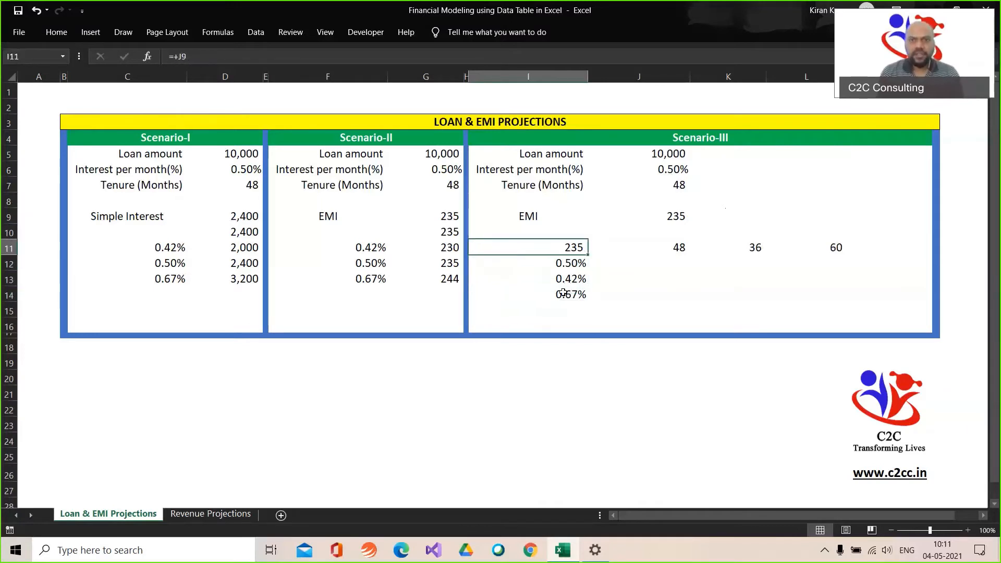
key(ctrl+shift+Right)
key(shift+Down)
key(shift+Down)
key(shift+Down)
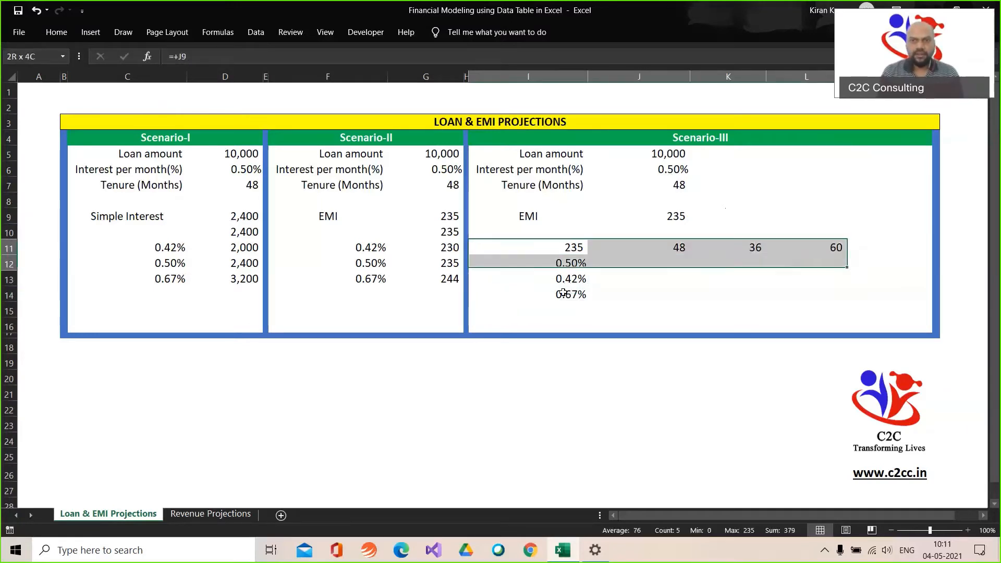
click(255, 33)
click(736, 84)
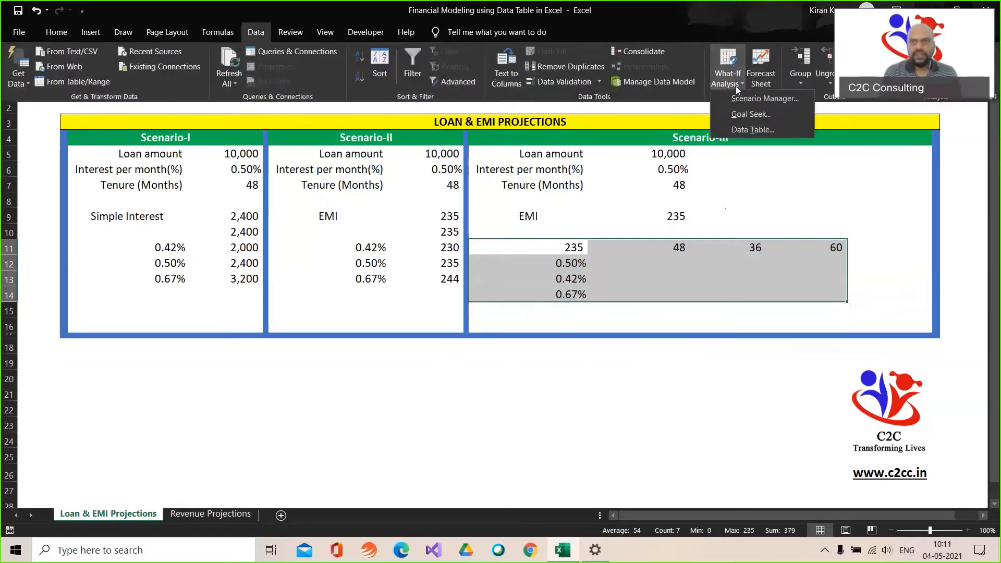
click(740, 130)
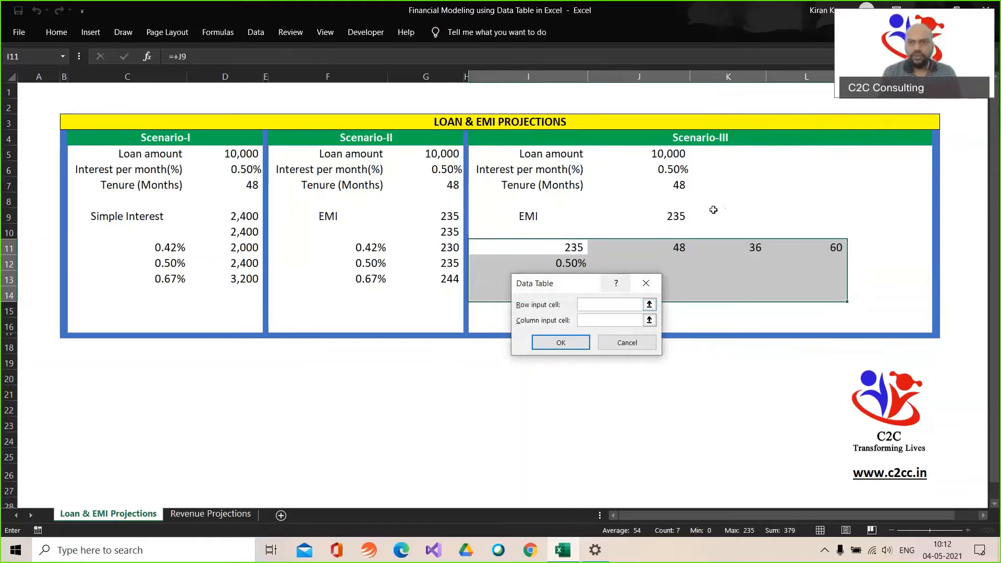
click(665, 185)
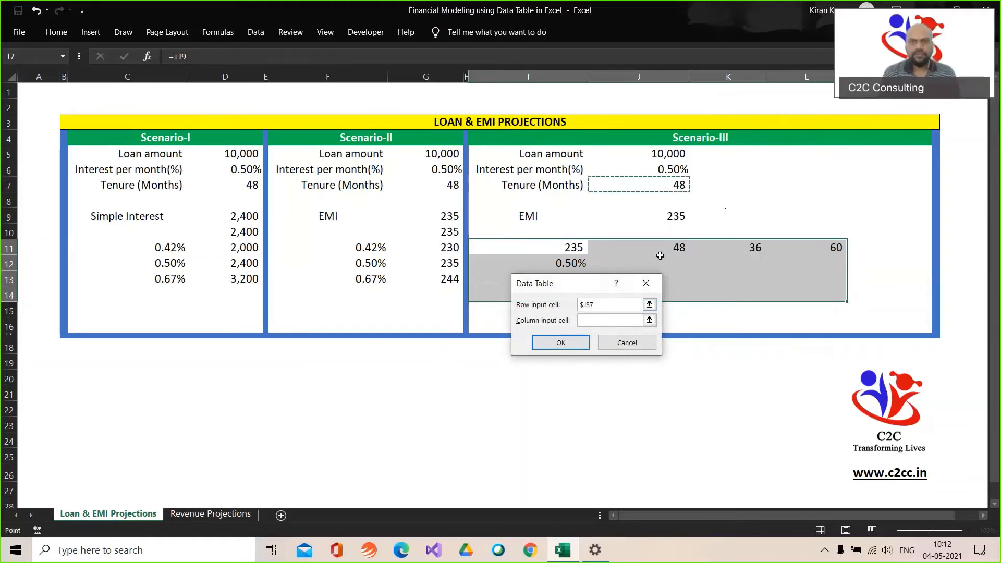
click(581, 322)
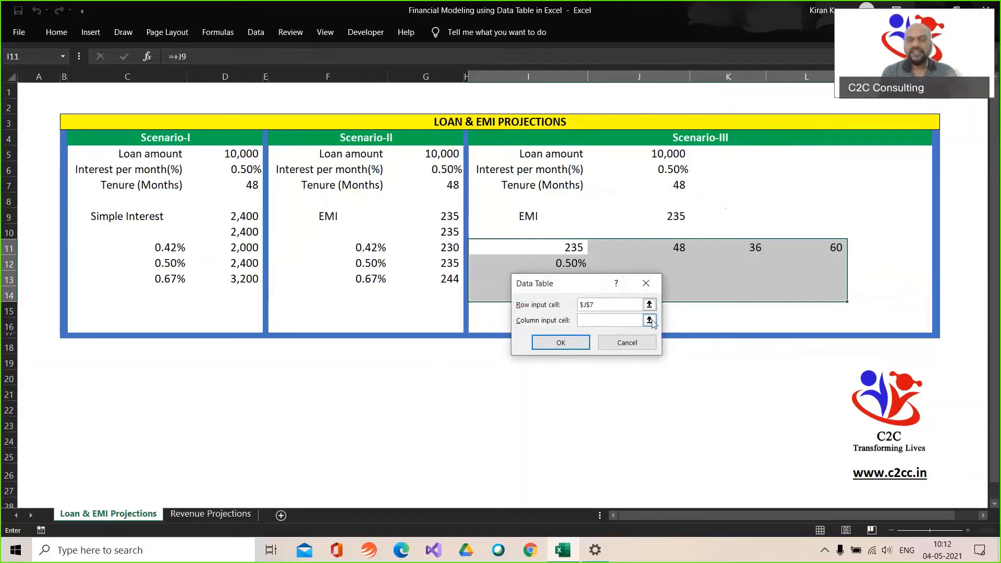
click(670, 169)
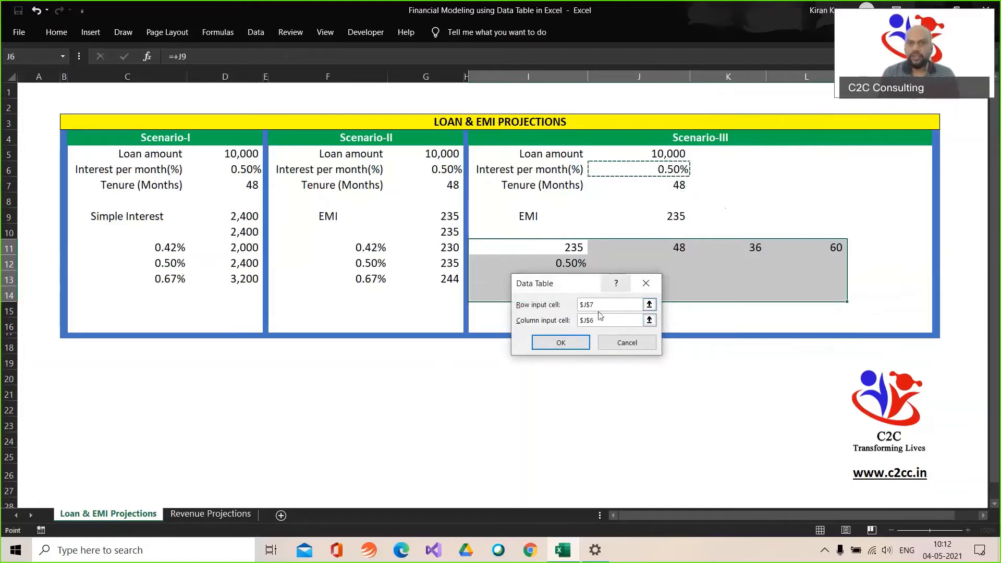
click(559, 344)
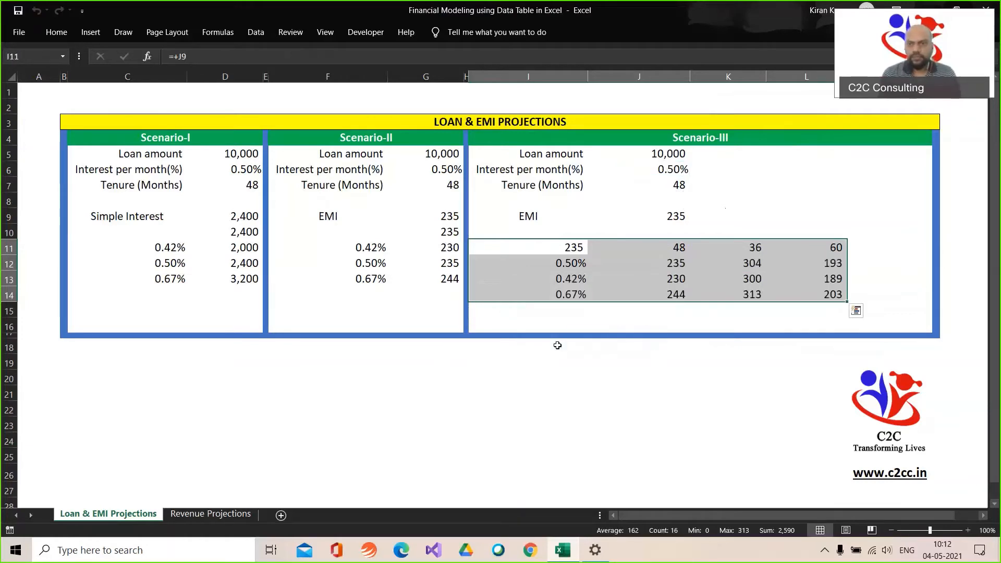
click(557, 345)
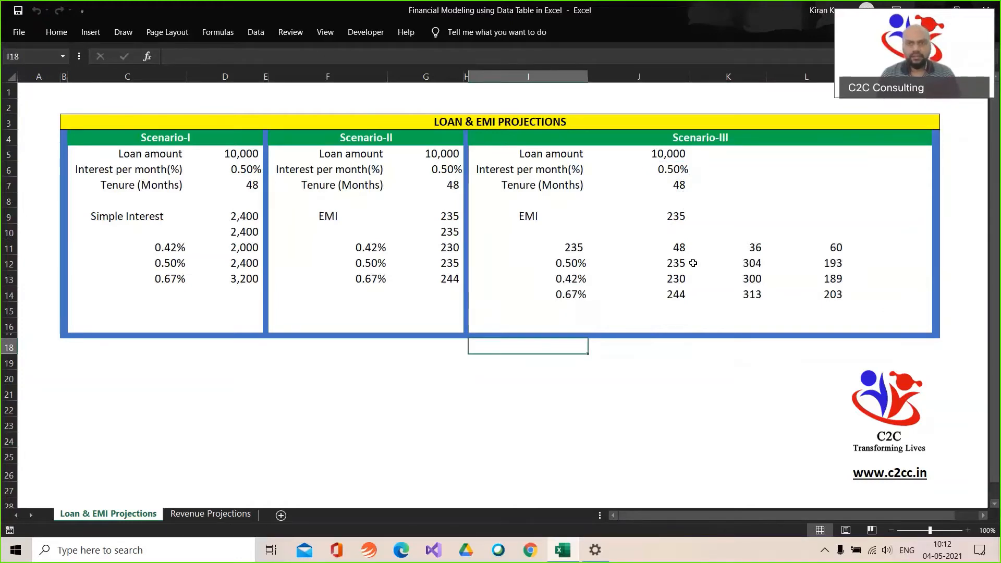
Examine the EMI results in J12:L14 against the tenures in J11:L11 and the interest rates in I12:I14
click(677, 261)
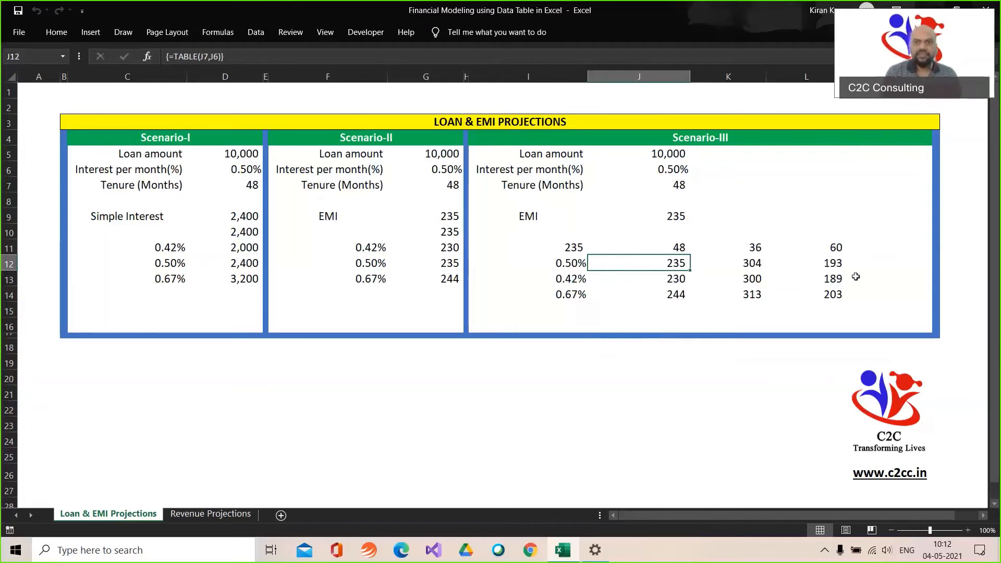
click(831, 246)
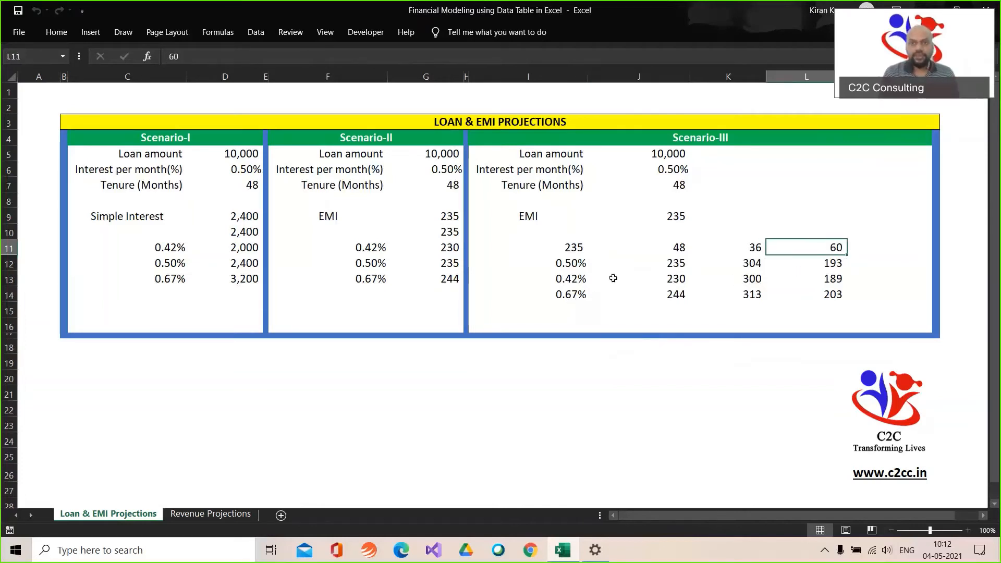
click(568, 296)
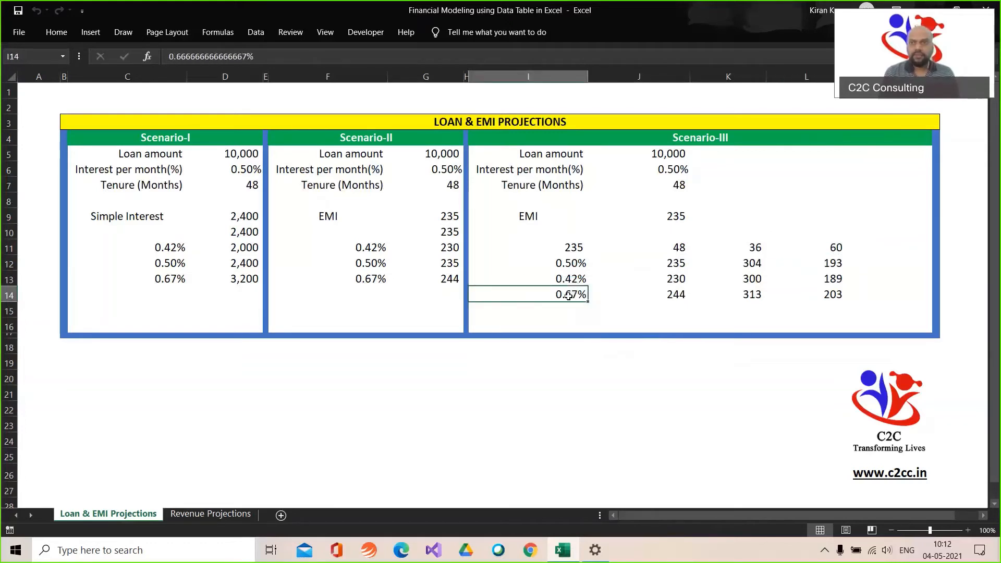
On the Revenue Projections sheet, enter 100 as the Scenario-I SP in E5 and 10 as the QTY in E6
click(834, 295)
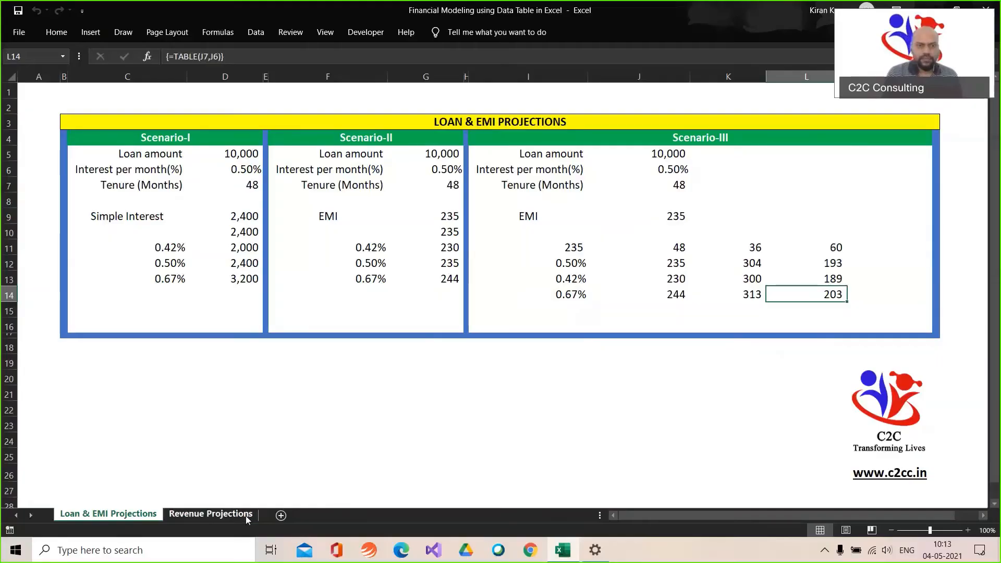
click(249, 516)
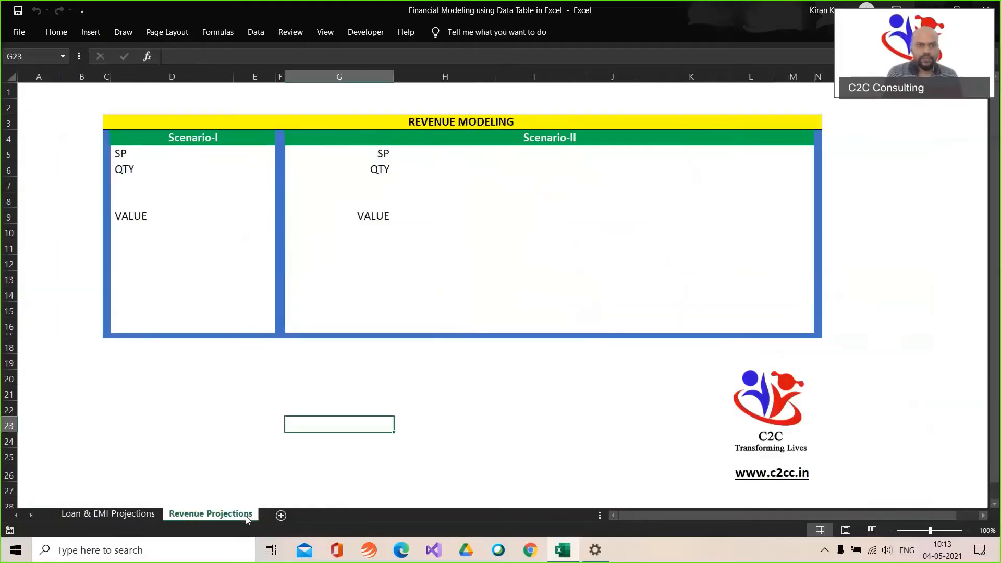
click(226, 167)
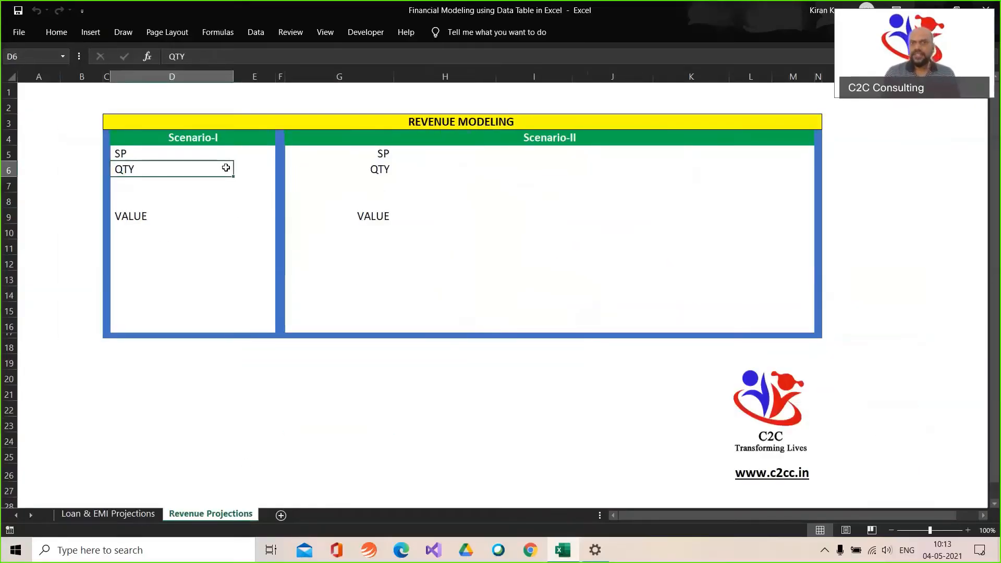
key(Up)
key(Right)
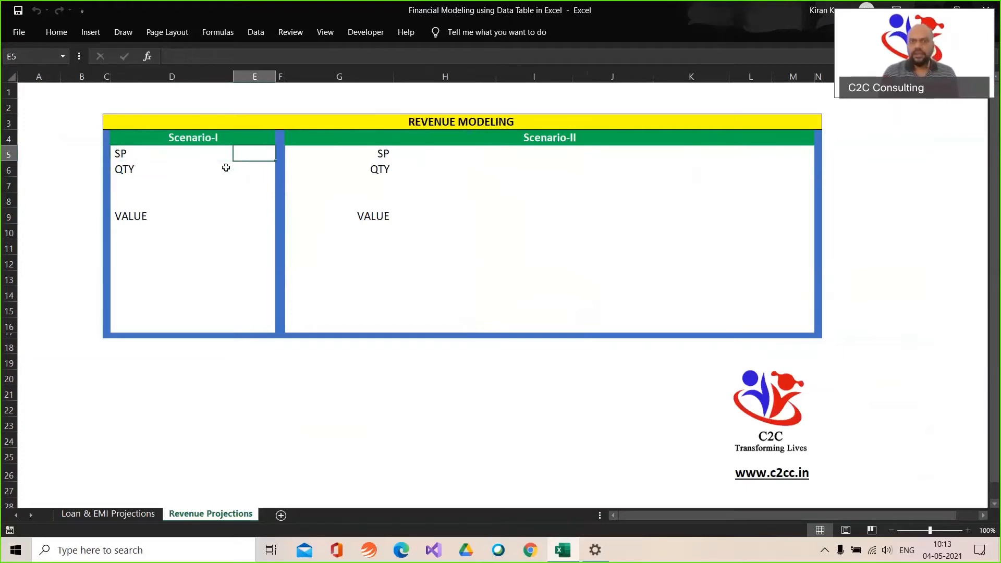
key(Left)
key(Right)
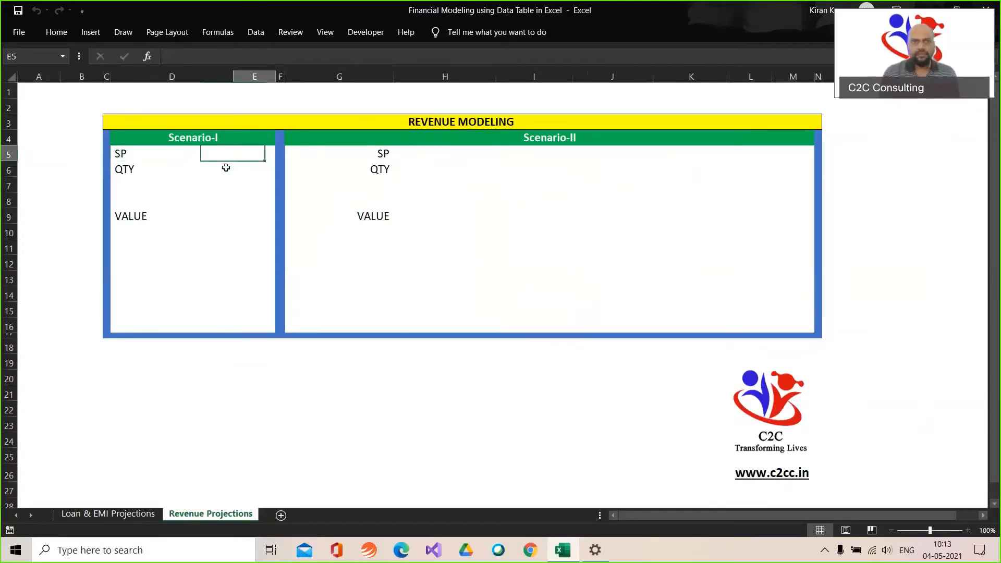
text(100)
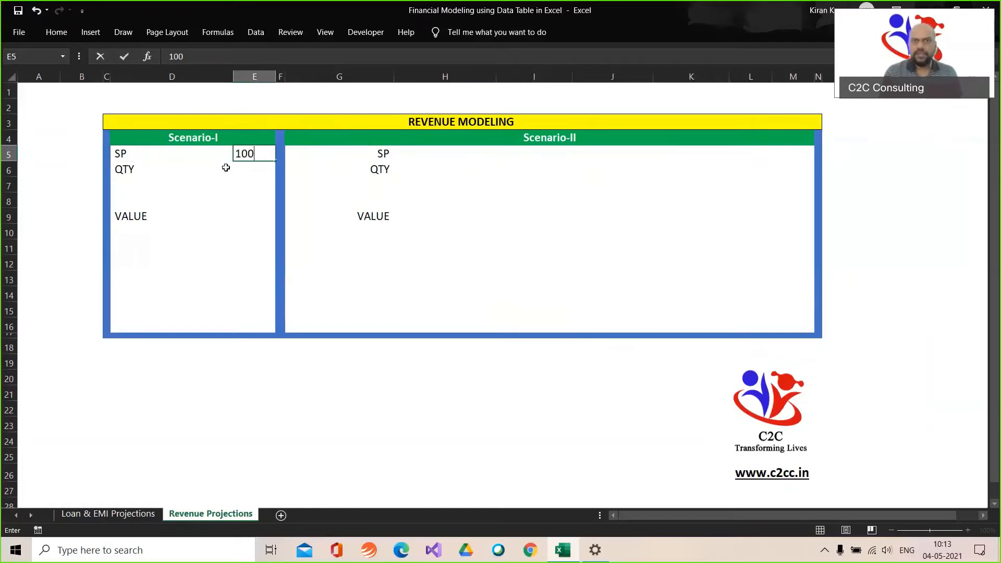
key(Return)
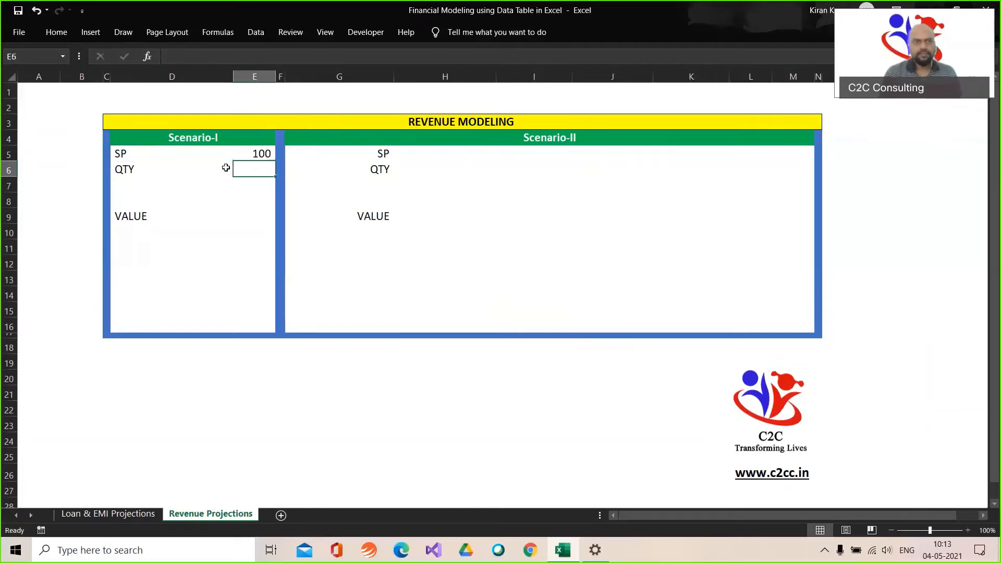
text(10)
key(Return)
Calculate the Scenario-I VALUE in E9 as SP times QTY with the formula +E5*E6
key(Down)
key(Down)
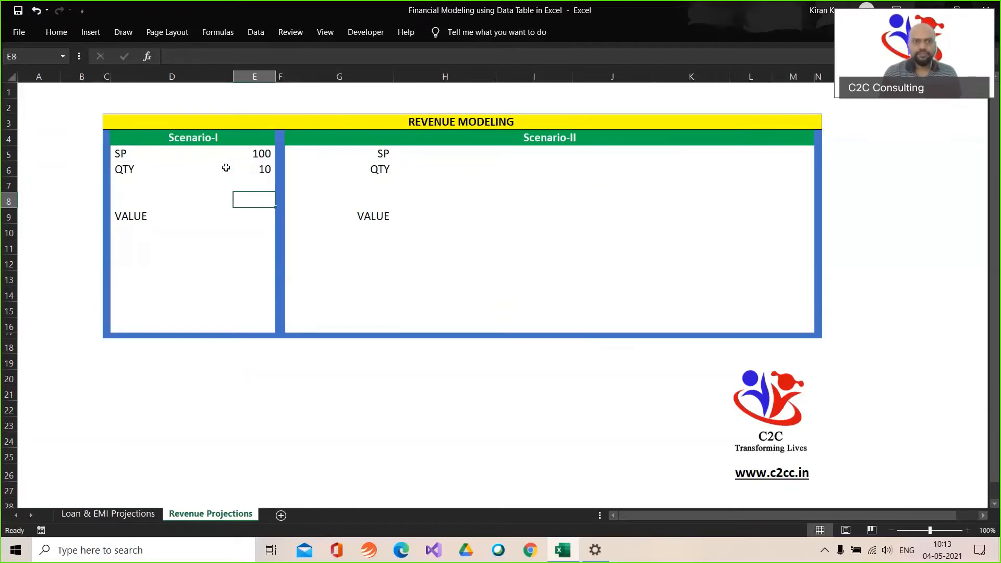
text(+)
key(Up)
key(Up)
key(Up)
key(Up)
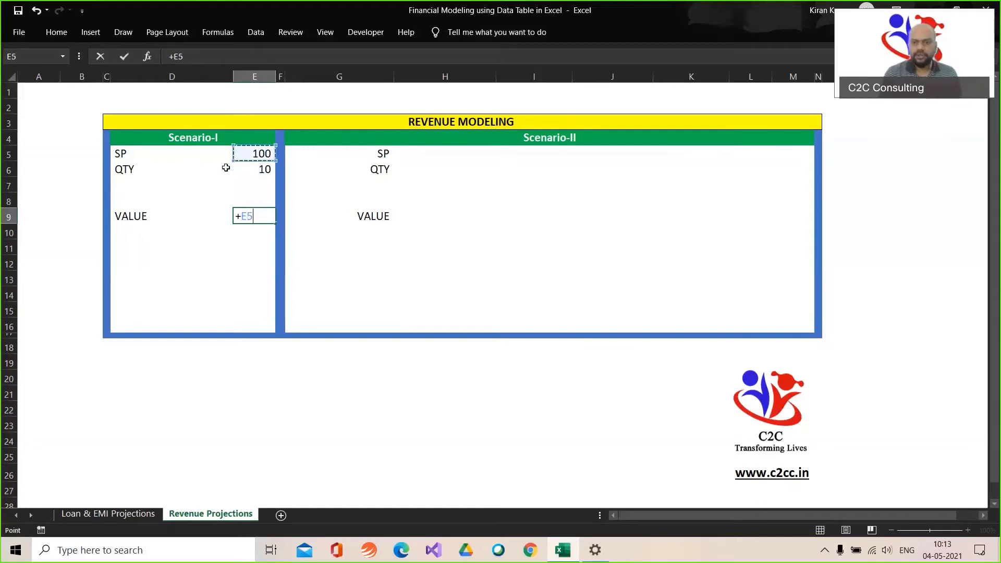
text(*)
key(Up)
key(Up)
key(Up)
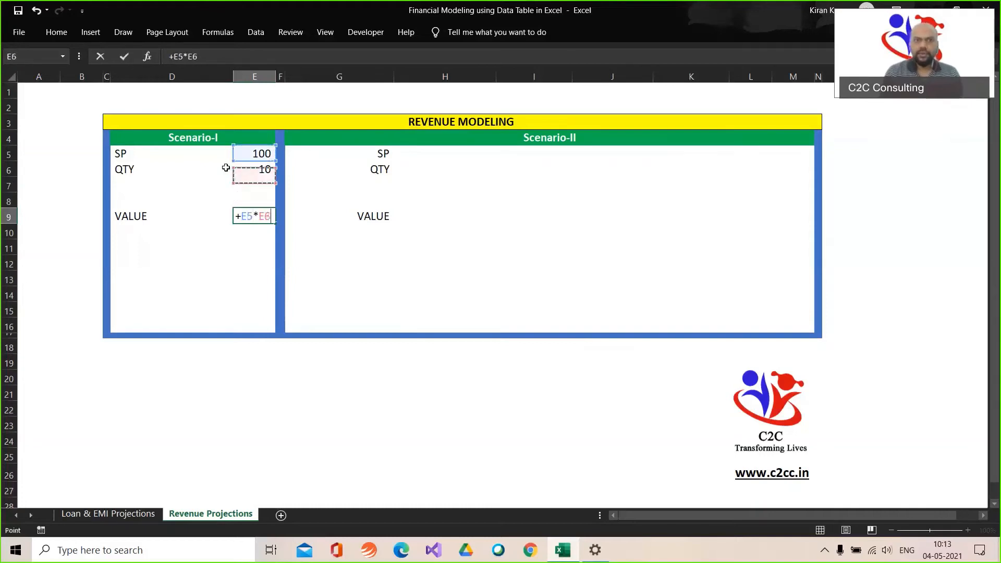
key(Return)
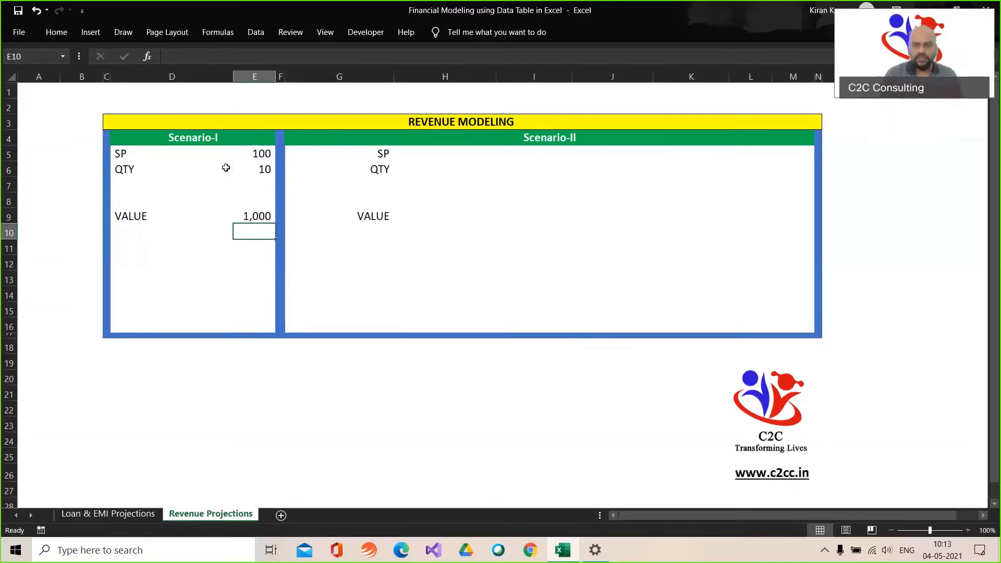
Link E11 to the Scenario-I VALUE with the formula +E9 as the data table's result header
key(Down)
text(+)
key(Up)
key(Up)
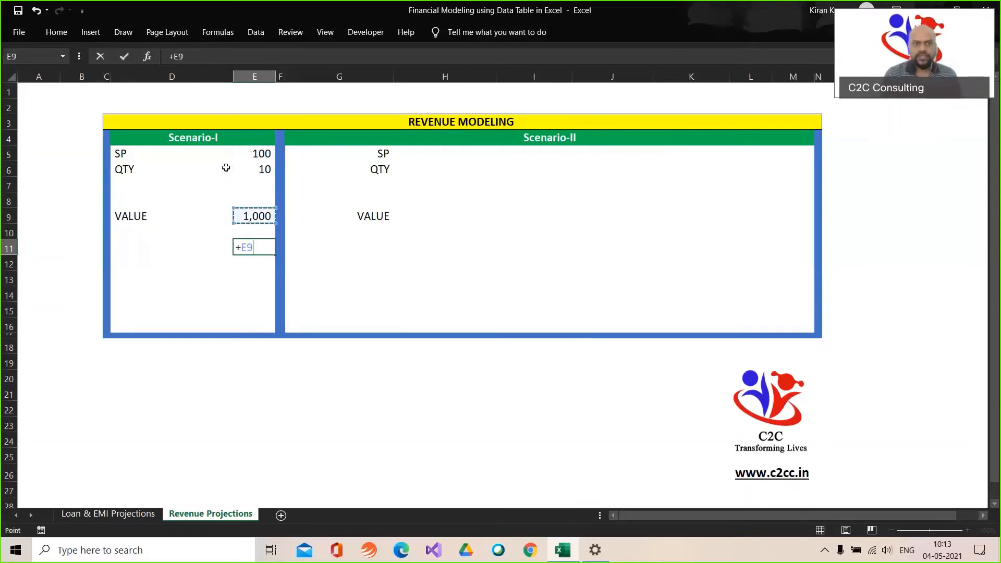
key(Return)
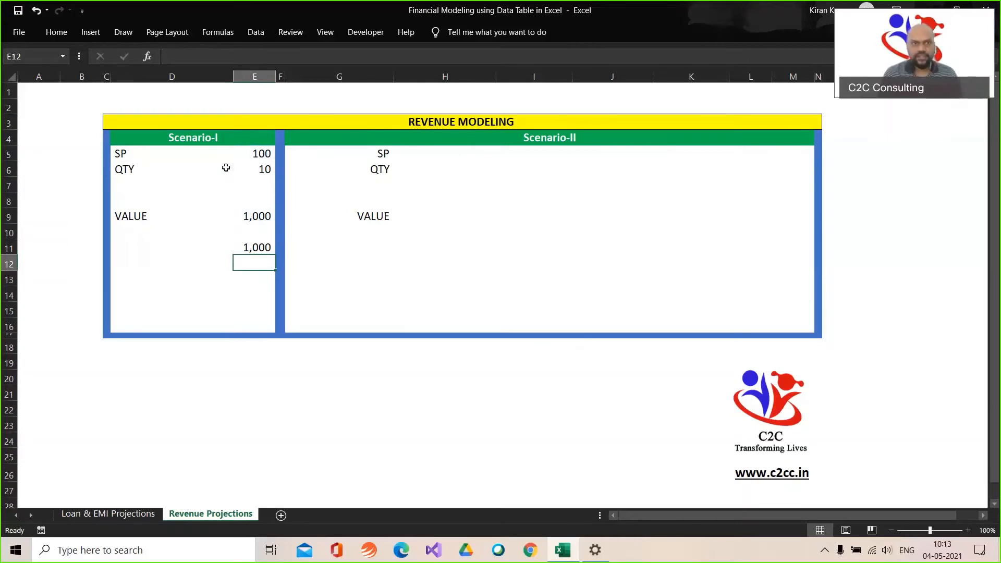
Enter the alternative selling prices 100, 90, 110 and 120 in D12:D15
click(184, 263)
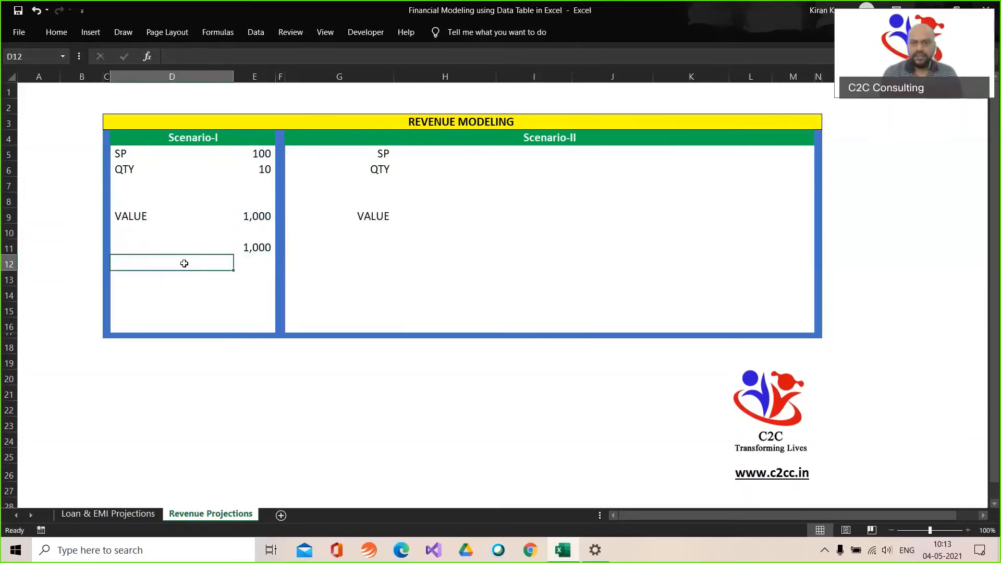
text(100)
key(Return)
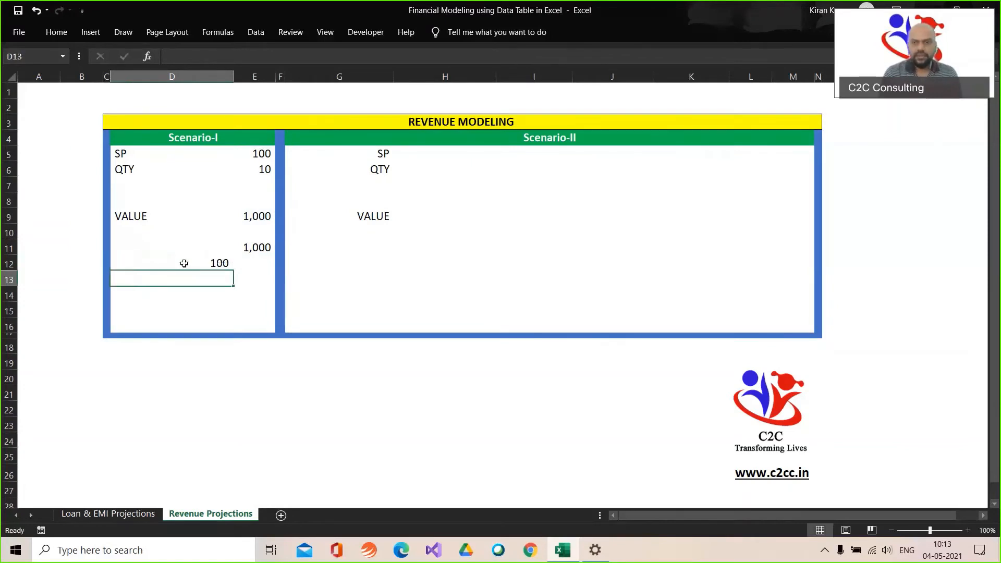
text(90)
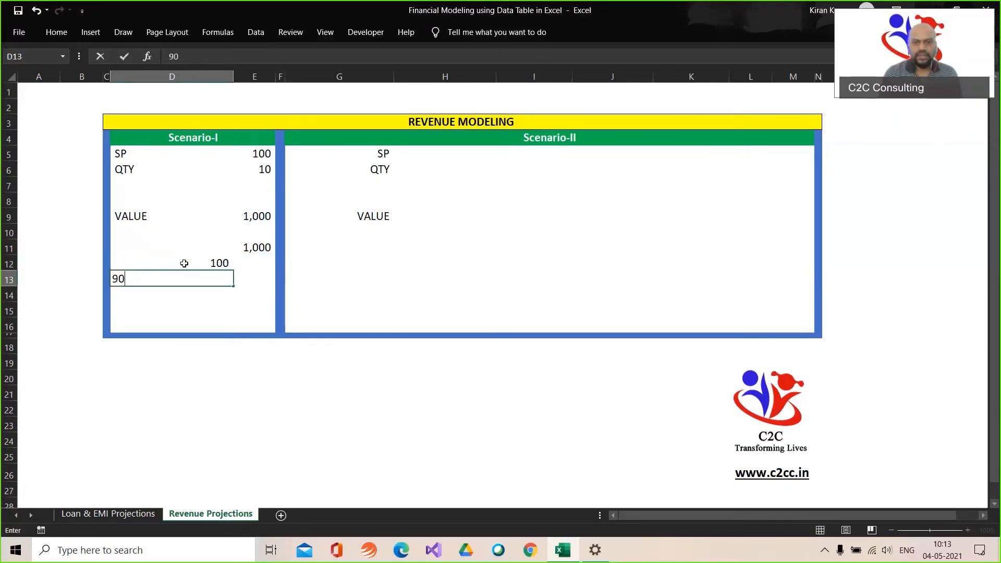
key(Return)
text(110)
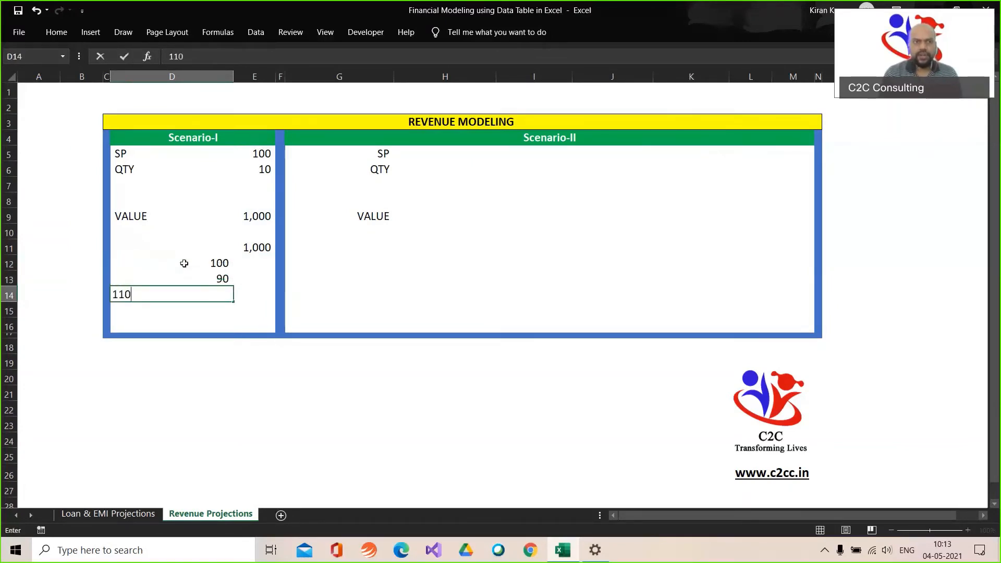
key(Return)
text(120)
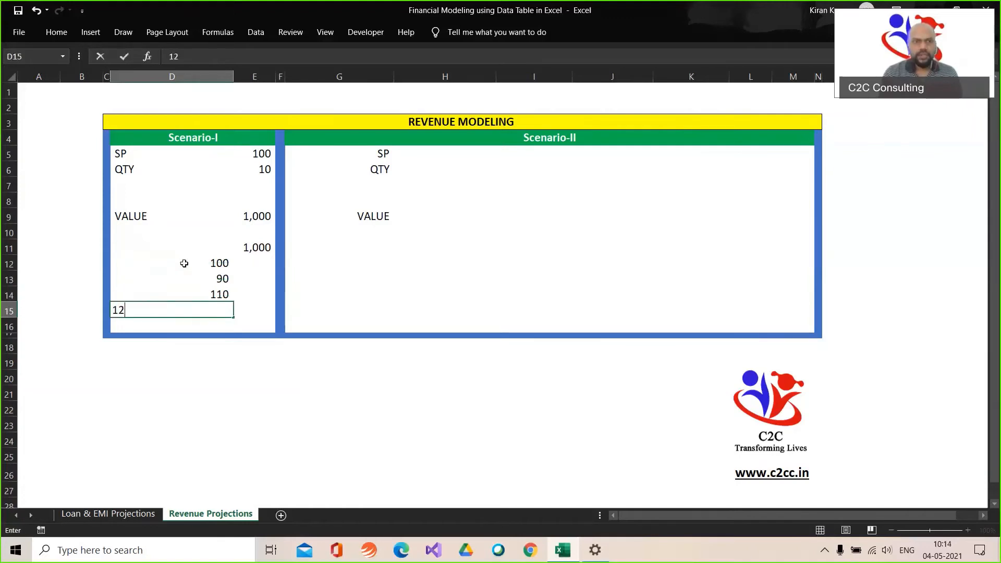
key(Return)
Create a one-variable what-if data table over D11:E15 with E5 as the column input cell
key(Up)
key(Up)
key(Up)
key(Up)
key(Up)
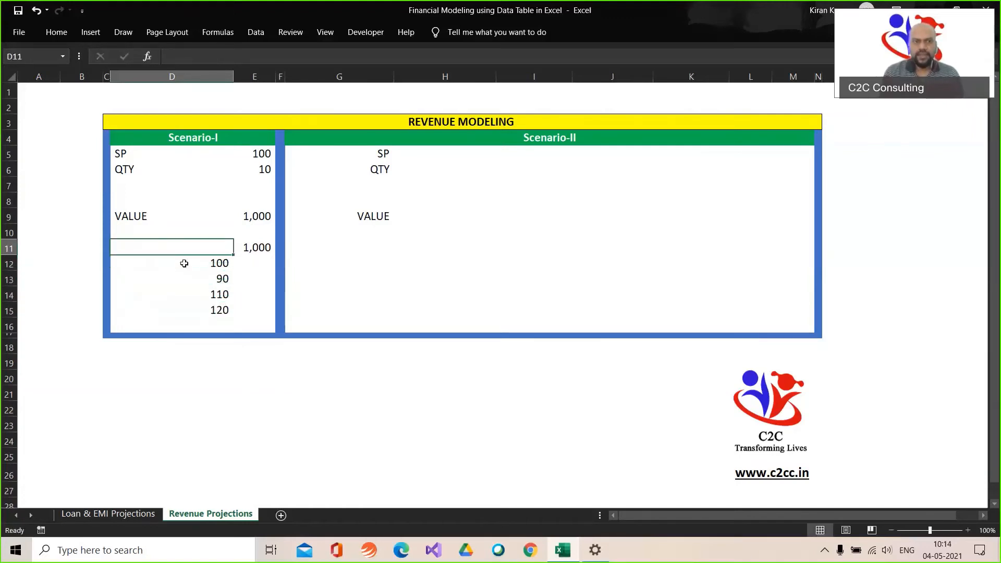
key(shift+Right)
key(shift+Down)
key(shift+Down)
key(shift+Down)
key(shift+Down)
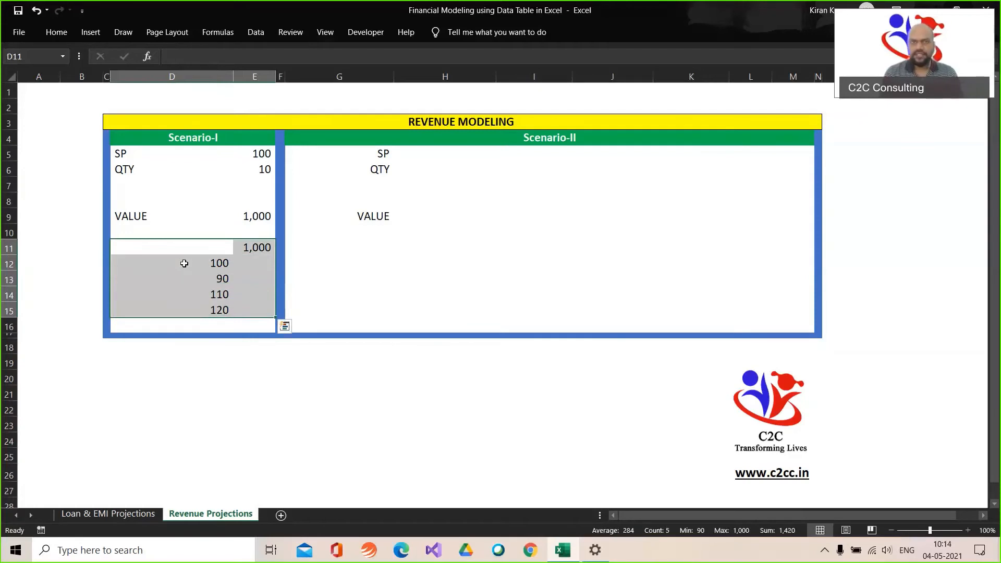
click(256, 32)
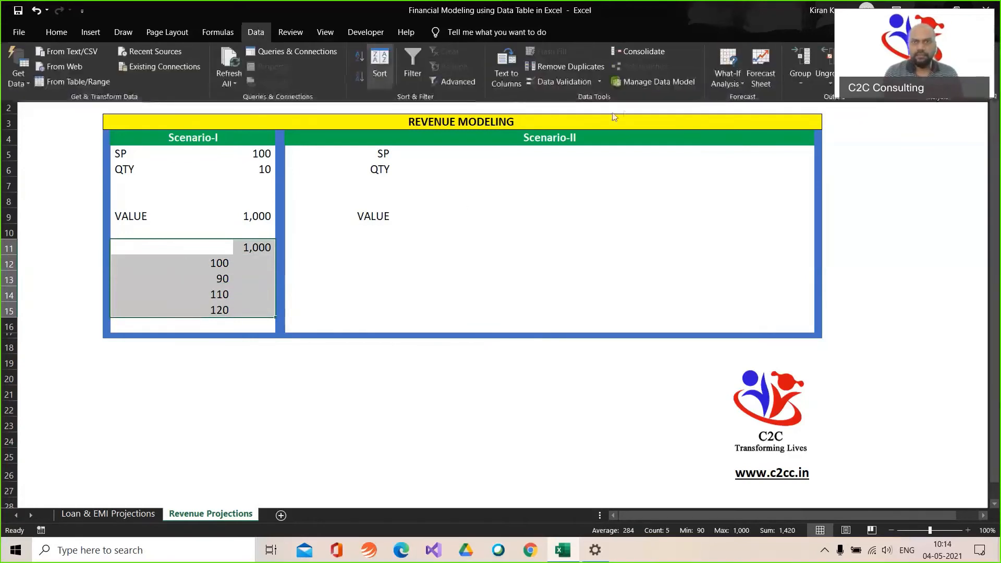
click(727, 78)
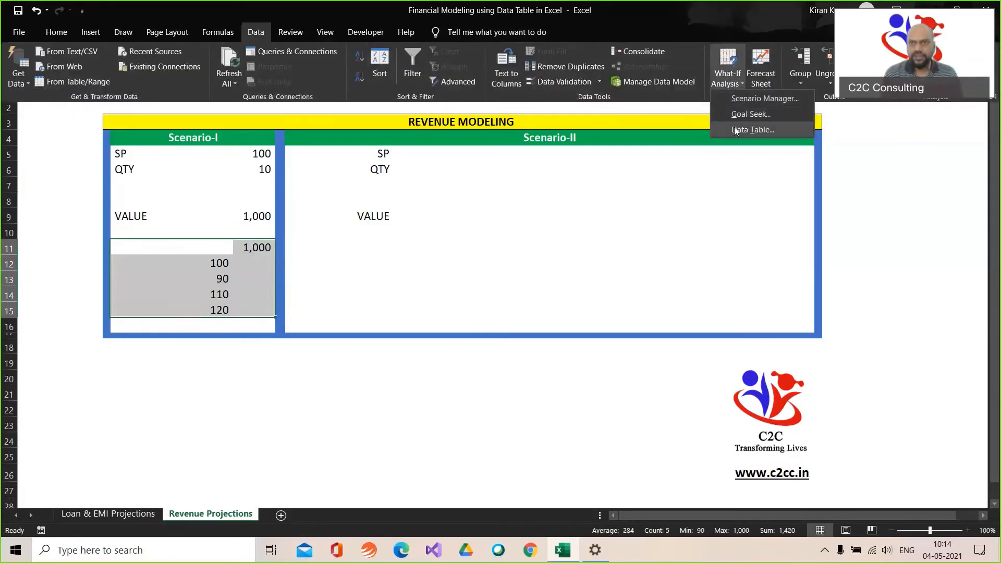
click(751, 129)
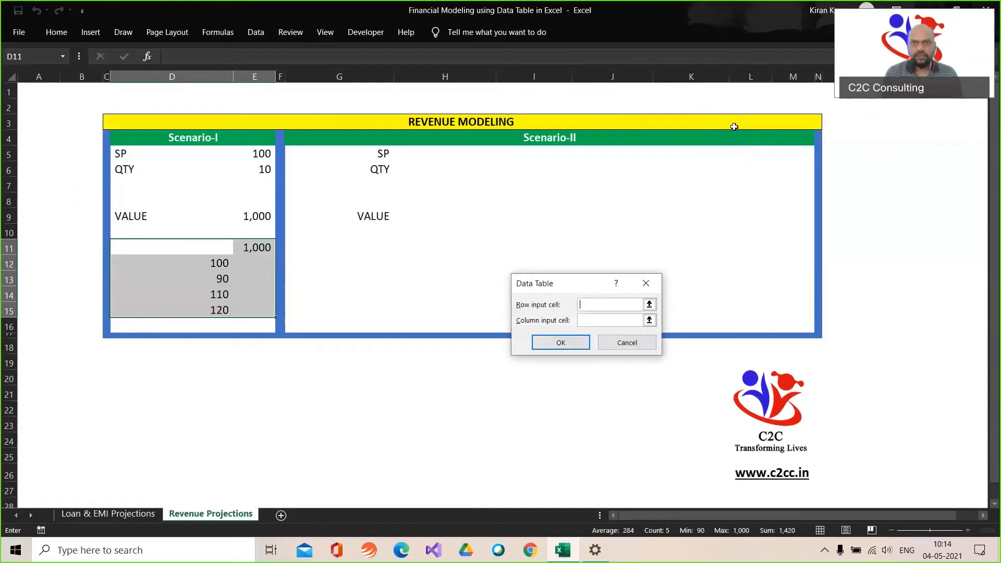
click(594, 322)
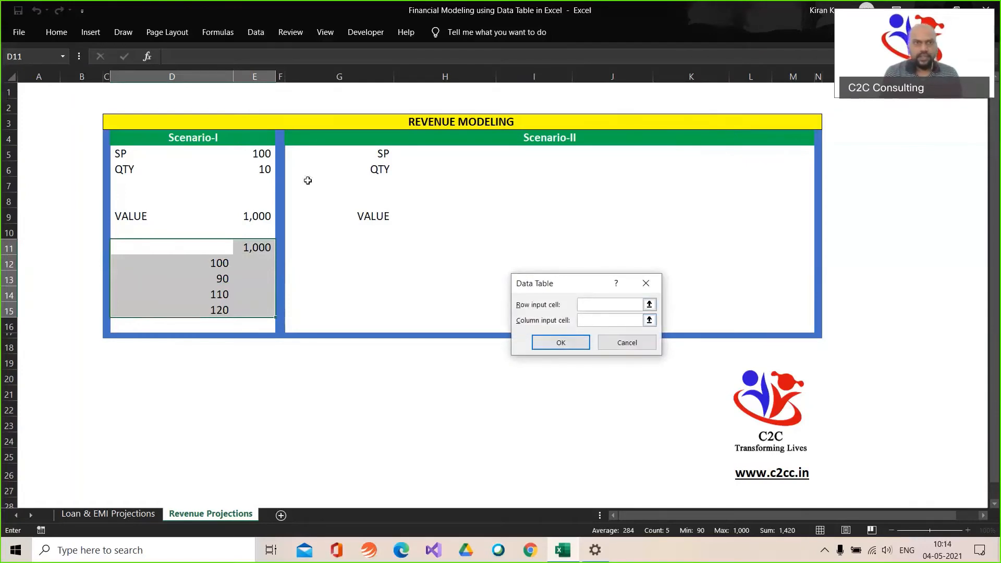
click(259, 155)
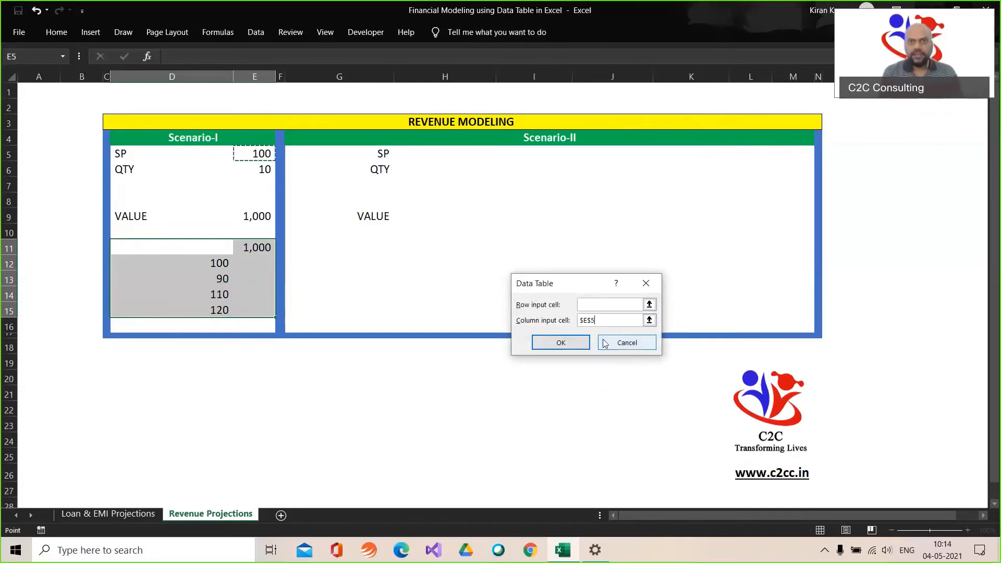
click(567, 343)
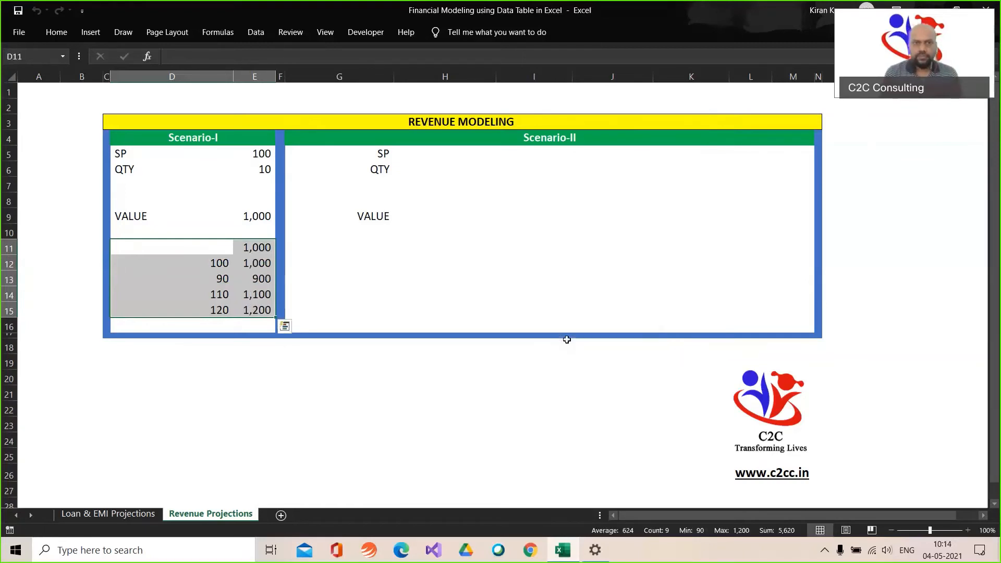
Examine the revenue results in E12:E15 against the selling prices in D12:D15
click(261, 265)
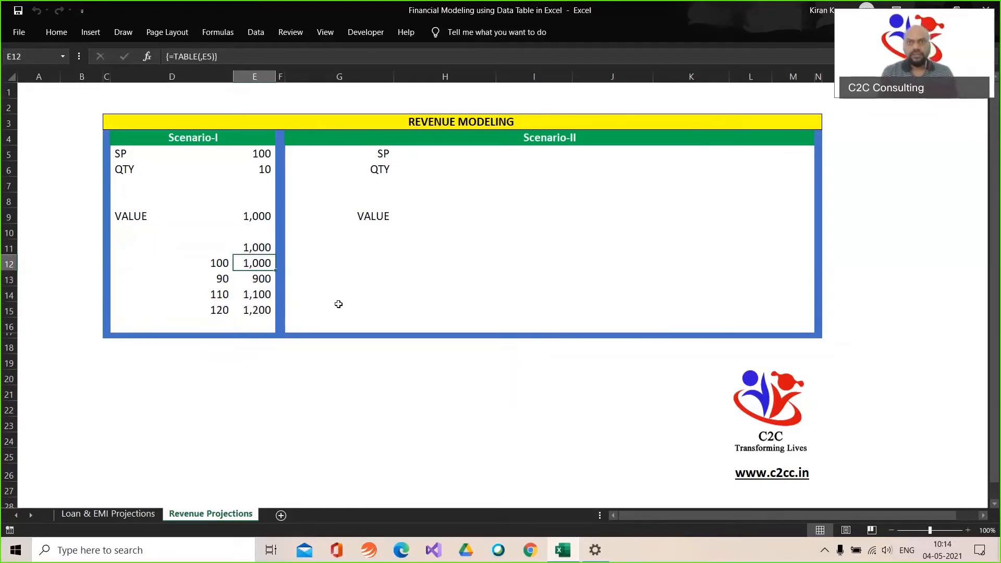
click(214, 265)
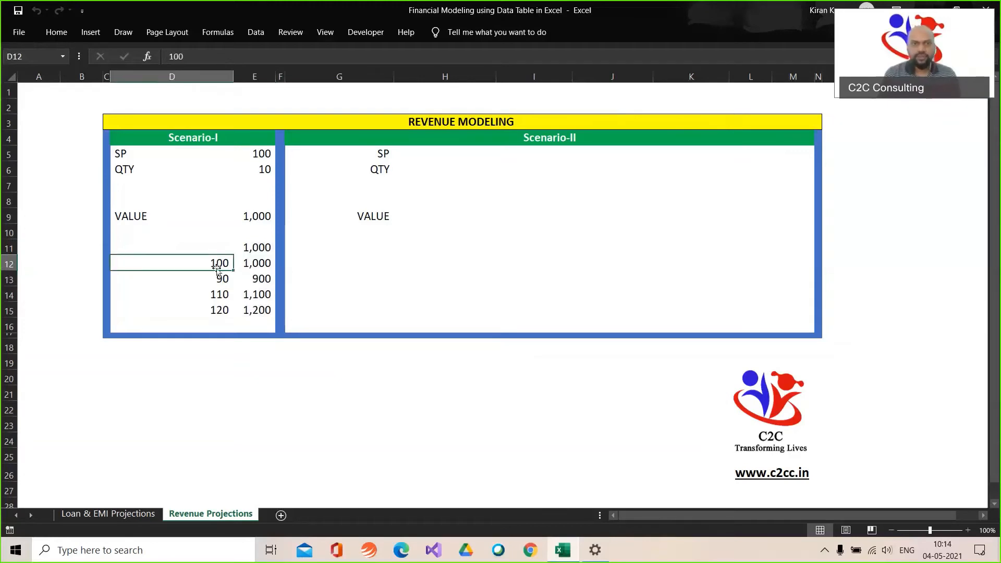
click(254, 268)
click(219, 277)
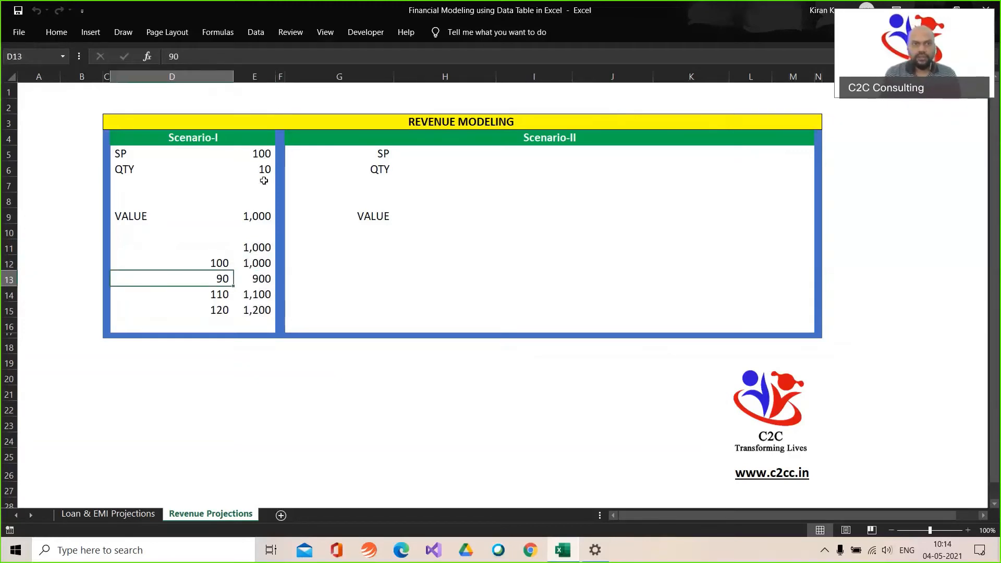
click(258, 295)
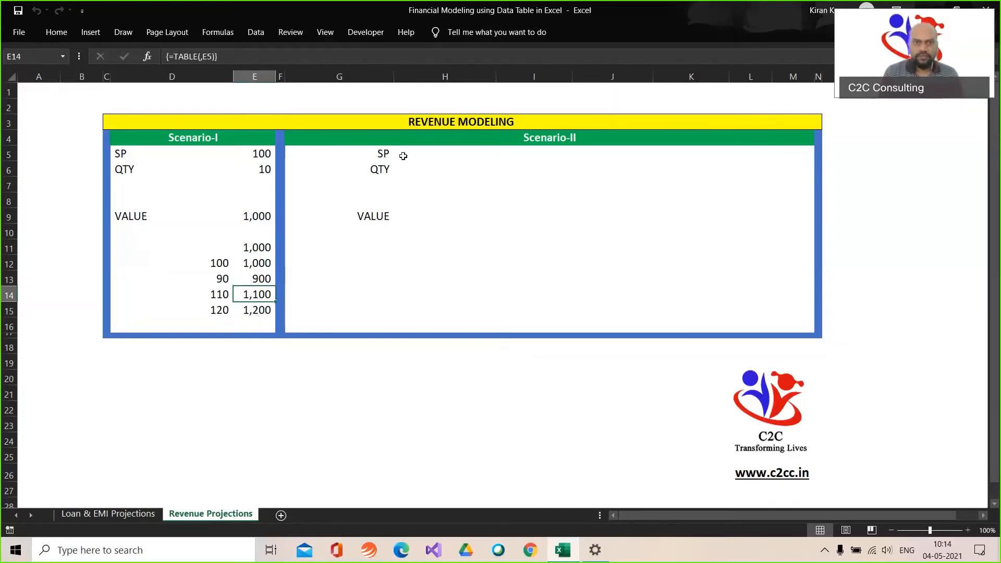
Copy the Scenario-I inputs and VALUE formula from E5:E9 to H5:H9 under Scenario-II
click(264, 155)
key(shift+Down)
key(shift+Down)
key(shift+Down)
key(shift+Down)
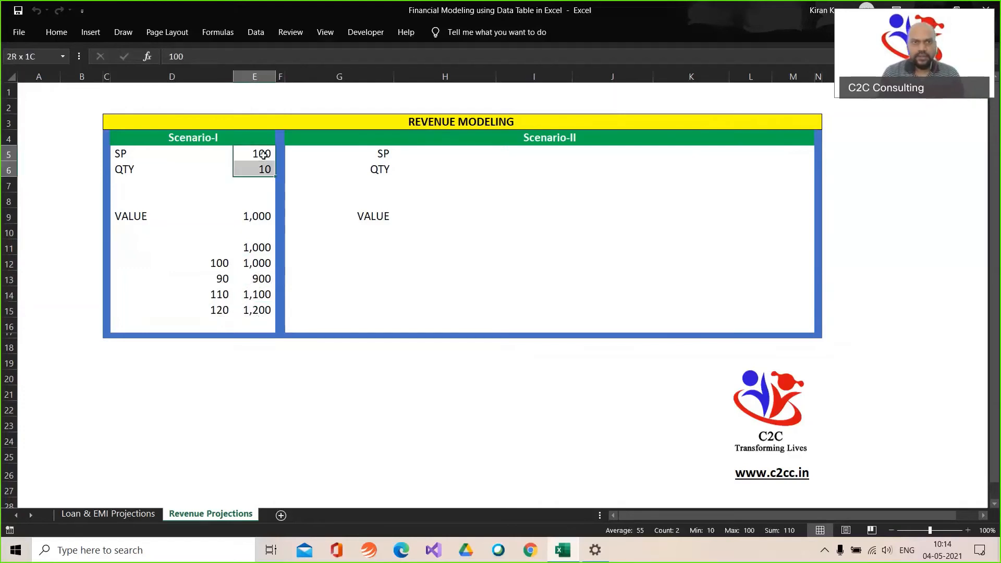
key(ctrl+c)
key(Right)
key(Right)
key(Right)
key(Right)
key(Left)
key(ctrl+v)
Link H11 to the Scenario-II VALUE result with the formula =+H9
key(Down)
key(Down)
key(Down)
key(Down)
key(Down)
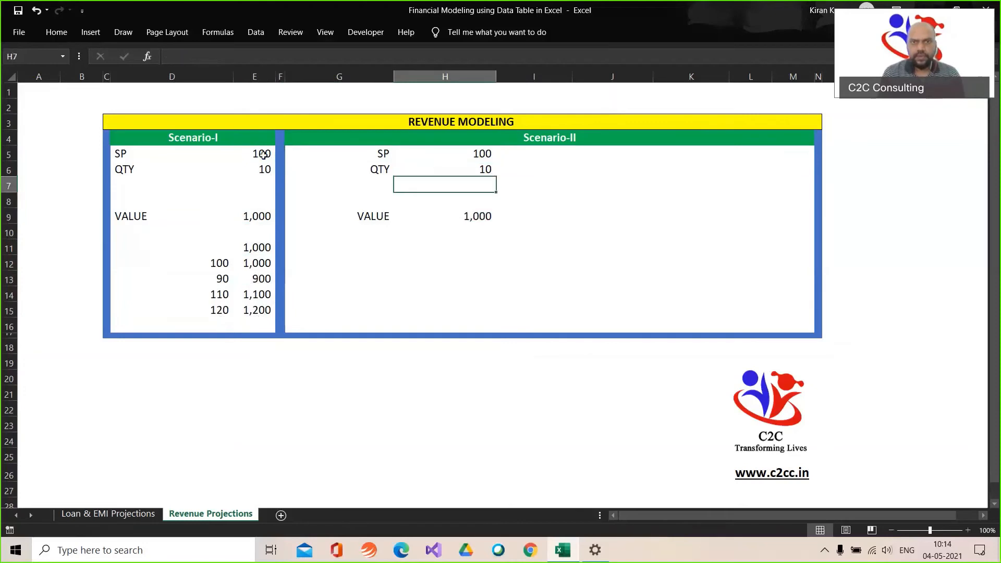
key(Down)
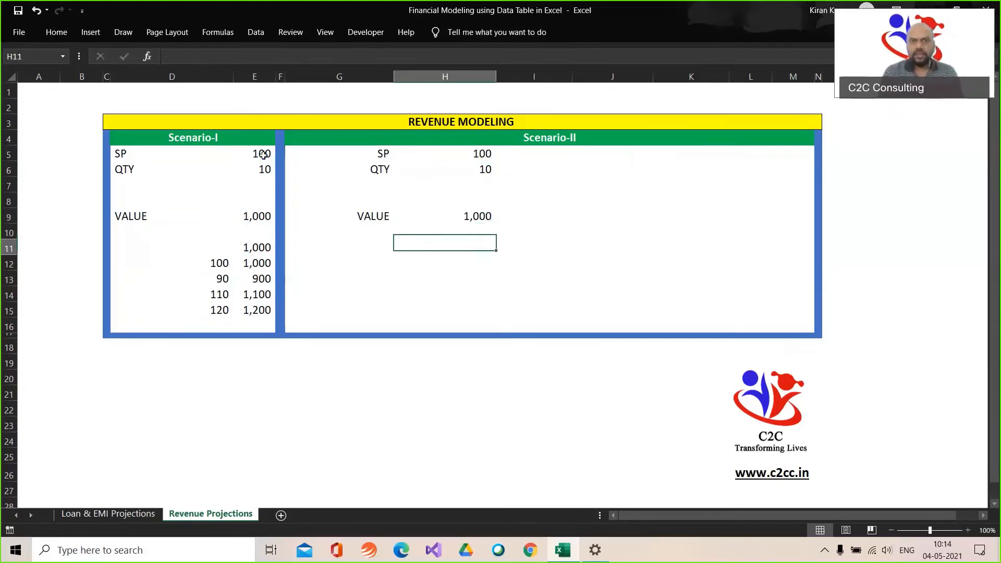
key(Left)
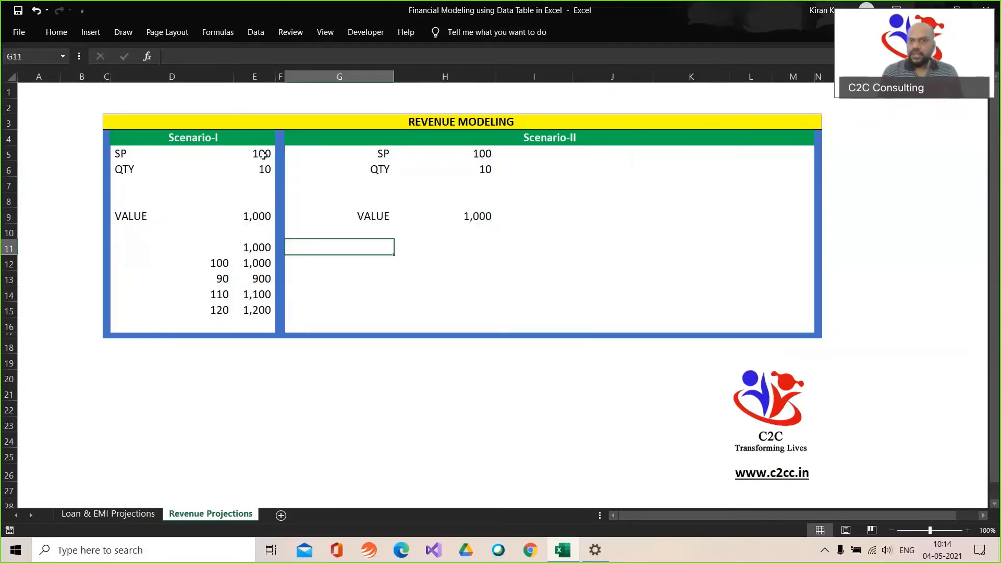
key(Right)
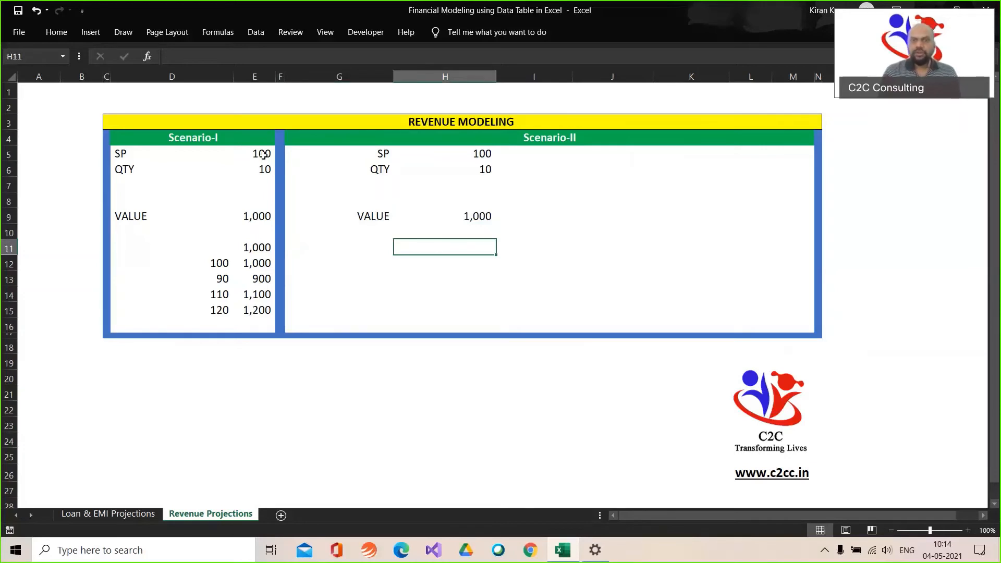
text(+)
key(Up)
key(Up)
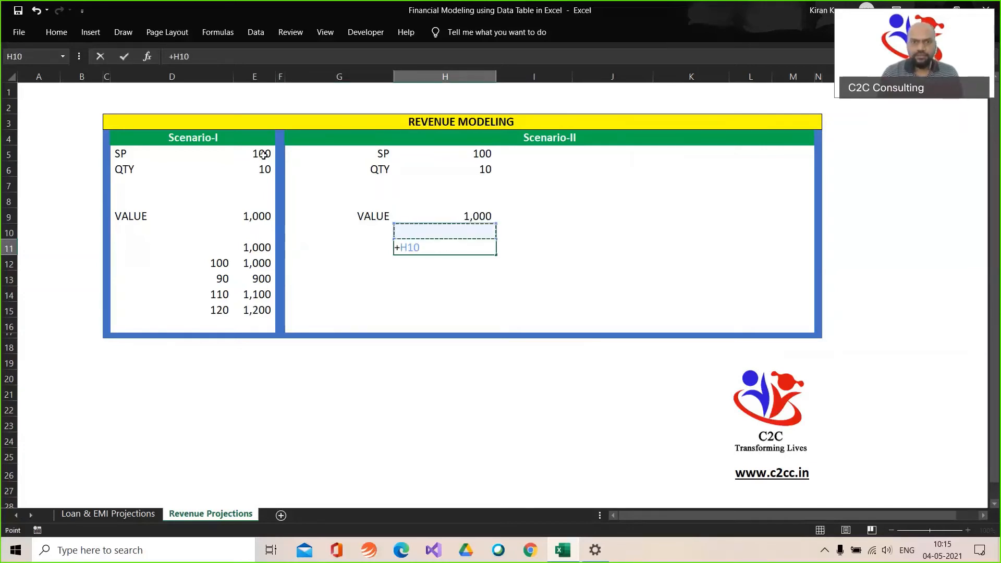
key(Return)
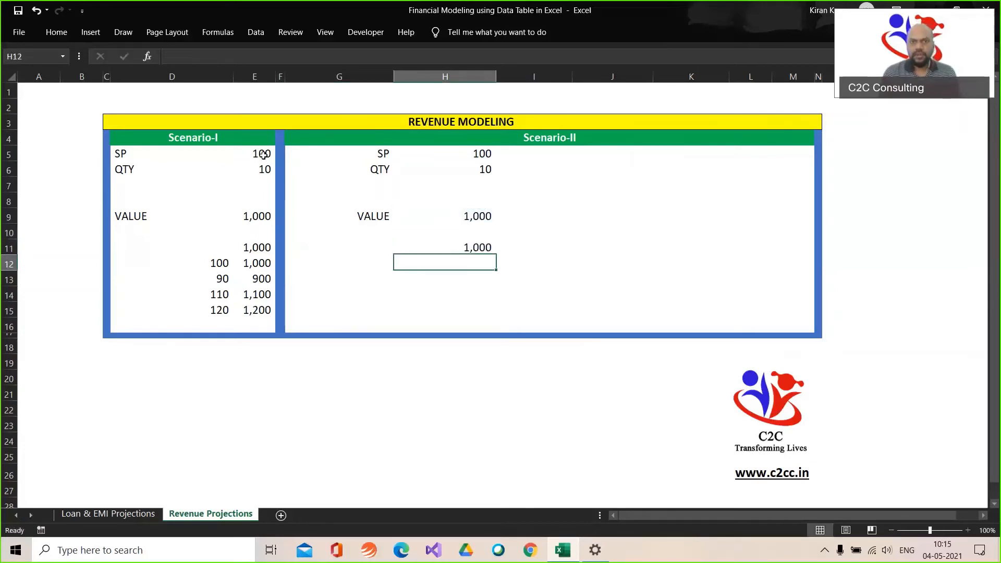
Enter the alternative quantities 10, 8, 12 and 14 across I11:L11
key(Up)
key(Right)
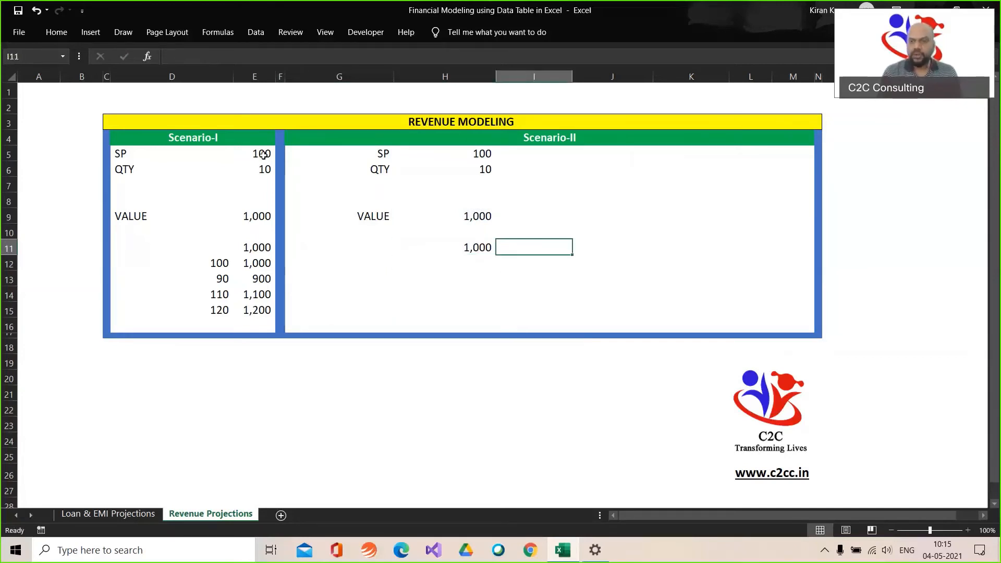
text(10)
key(Right)
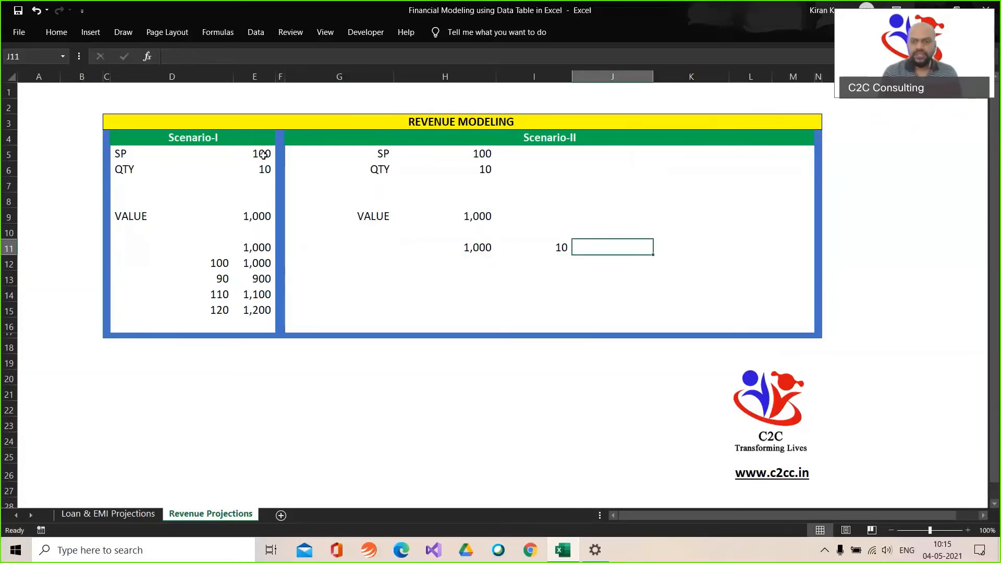
text(8)
key(Right)
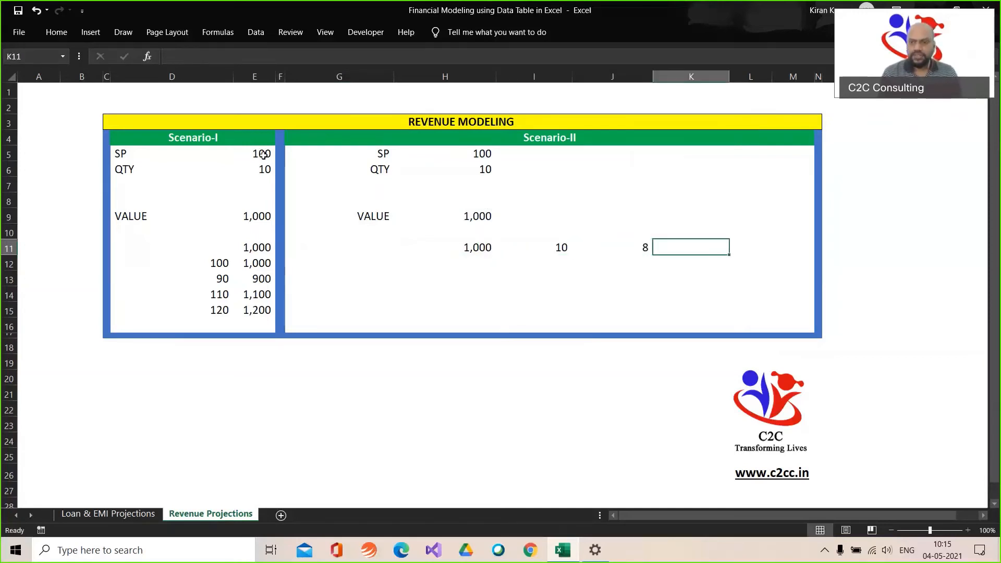
text(12)
key(Right)
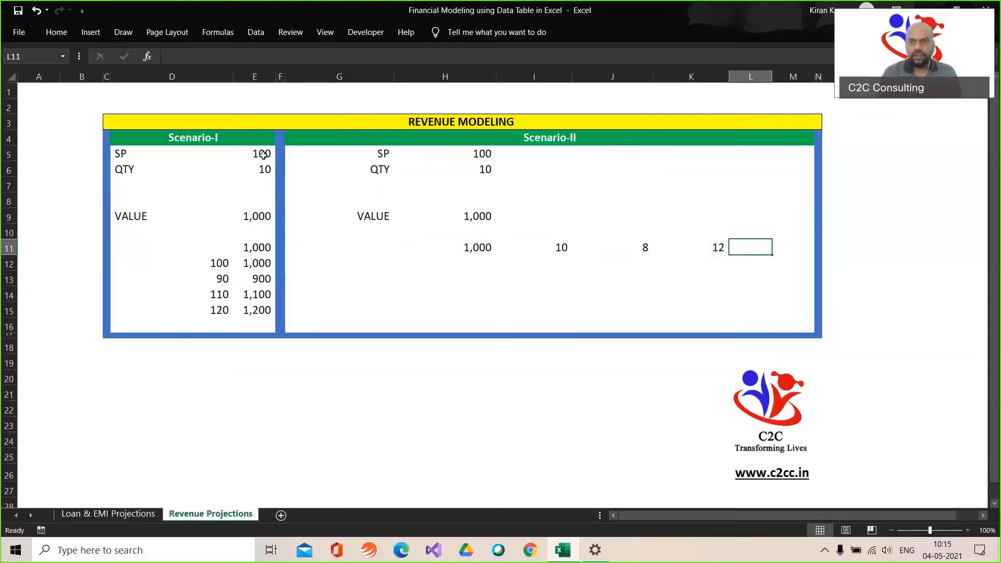
text(14)
key(Left)
Enter the alternative selling prices 100, 80, 120 and 140 down H12:H15
key(Left)
key(Left)
key(Left)
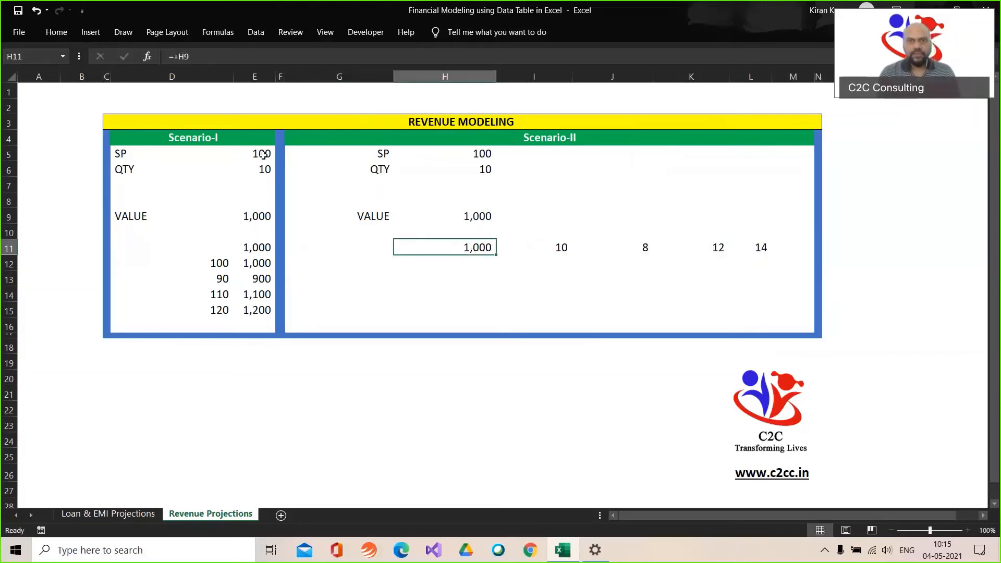
key(Down)
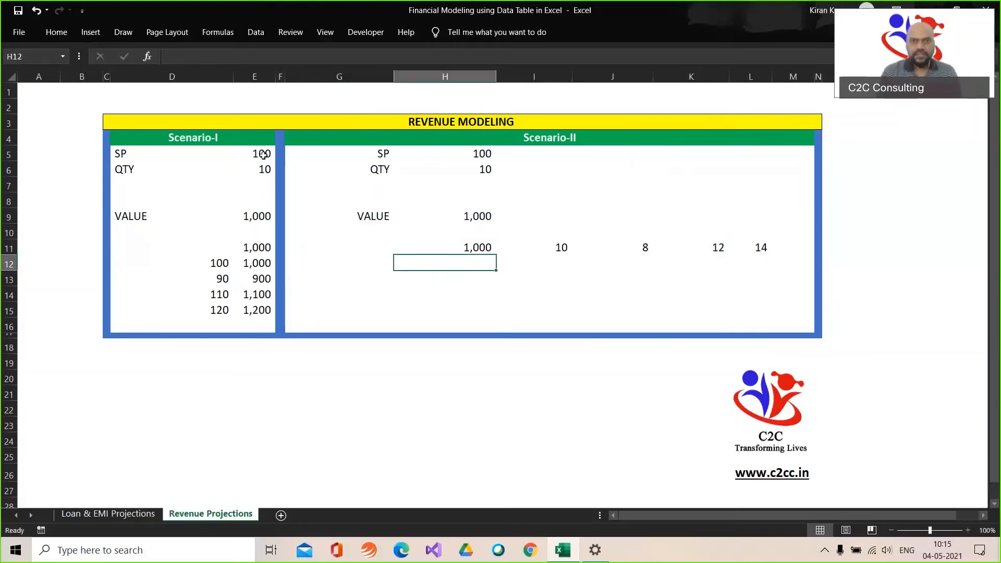
text(100)
key(Return)
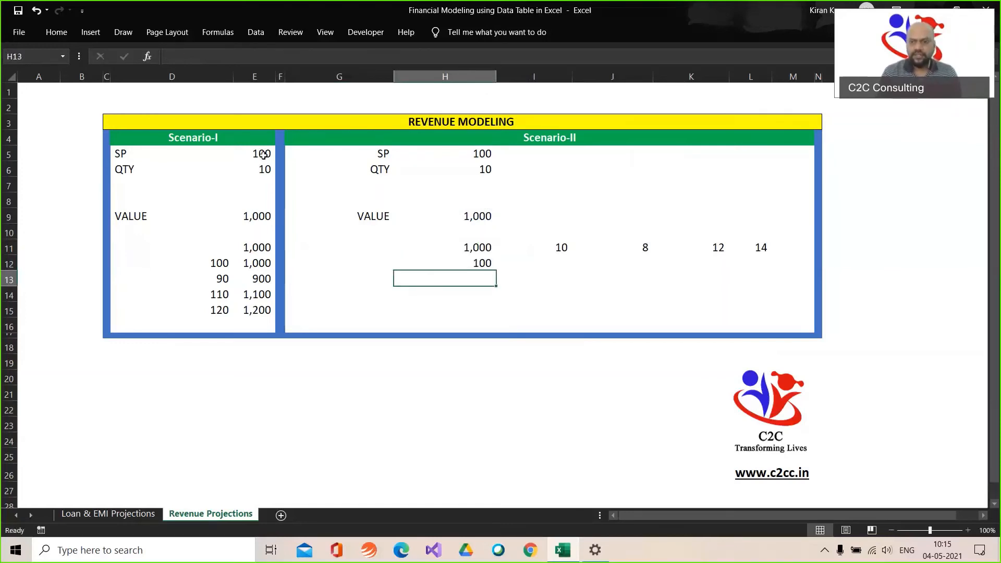
text(80)
key(Return)
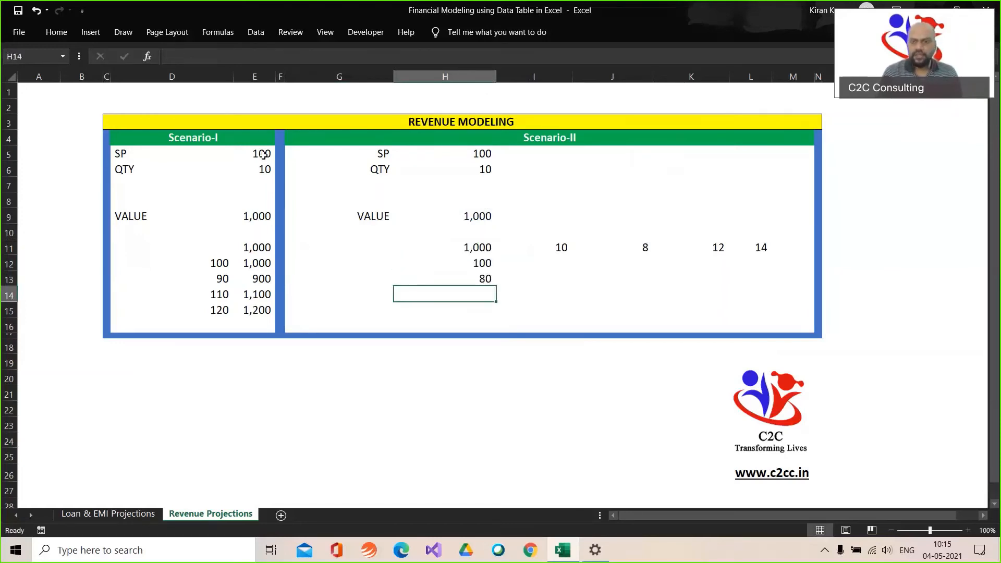
text(120)
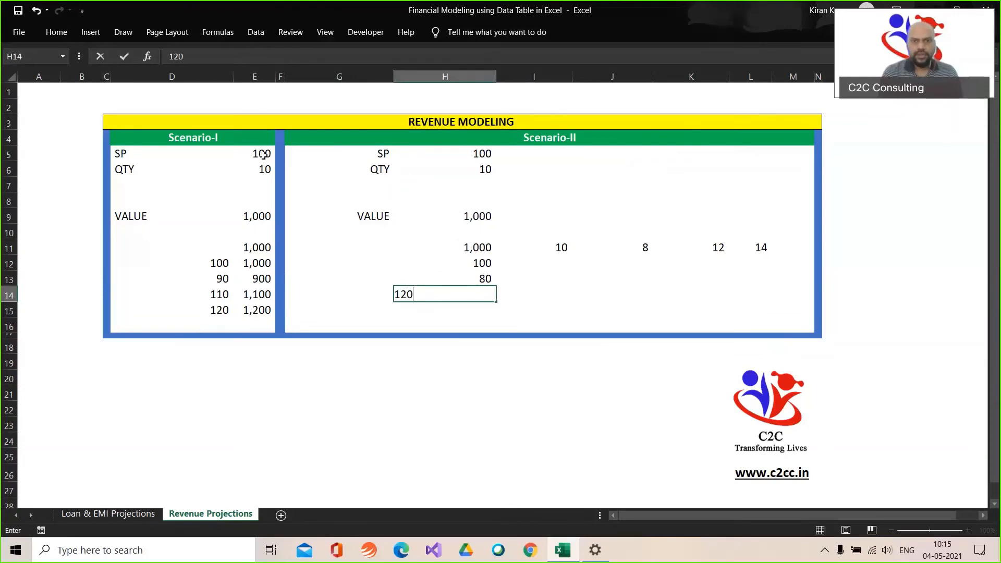
key(Return)
text(140)
key(Up)
Create a two-variable what-if data table over H11:L15 with H6 as the row input cell and H5 as the column input cell
key(Up)
key(Up)
key(Up)
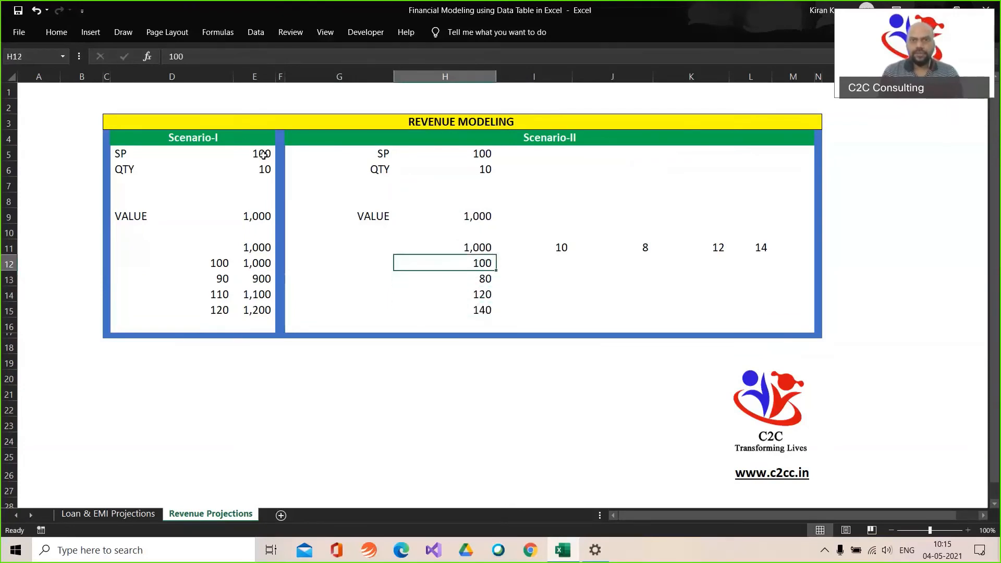
key(shift+Right)
key(shift+Right)
key(shift+Right)
key(shift+Right)
key(shift+Down)
key(shift+Down)
key(shift+Down)
key(shift+Down)
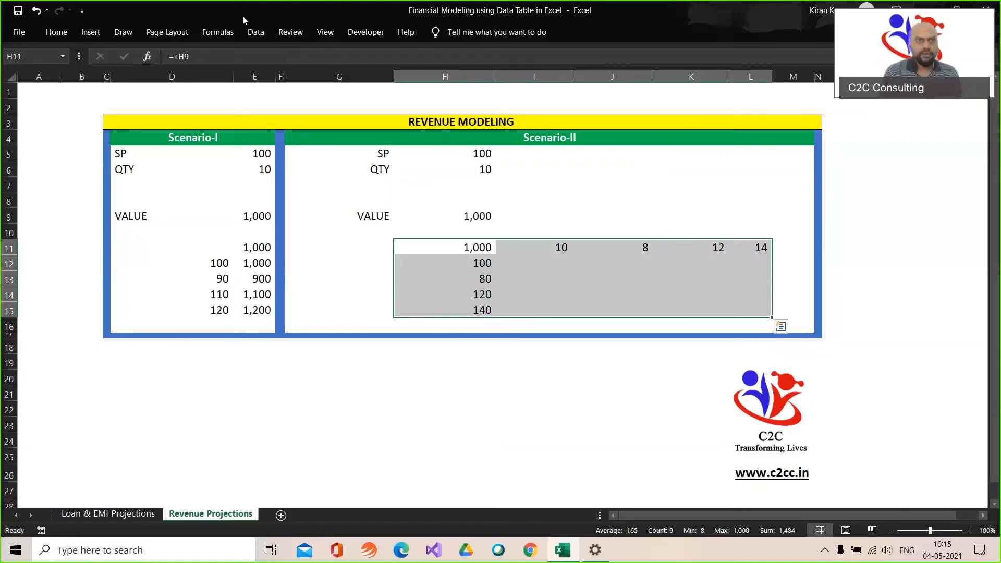
click(255, 32)
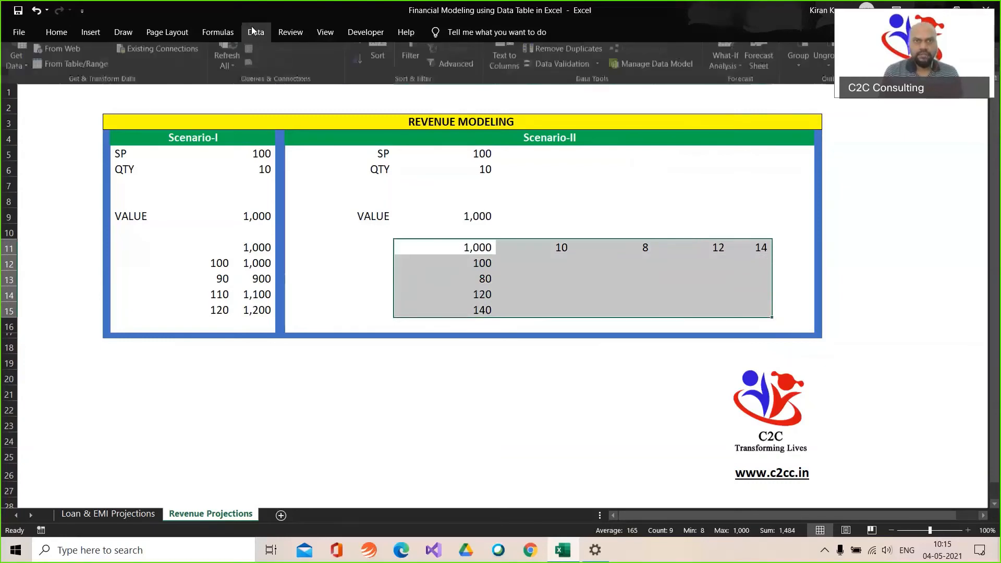
click(737, 83)
click(751, 129)
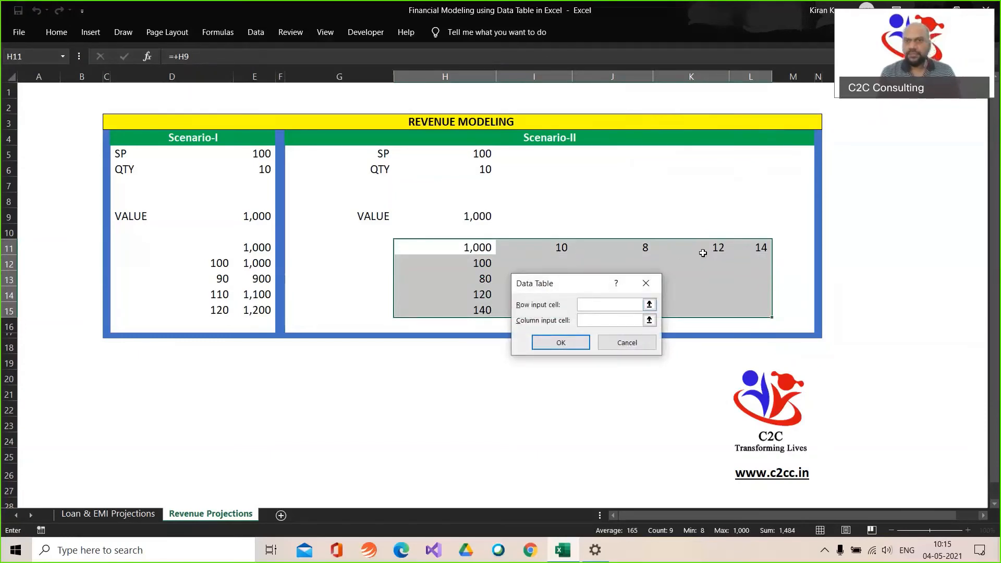
click(485, 170)
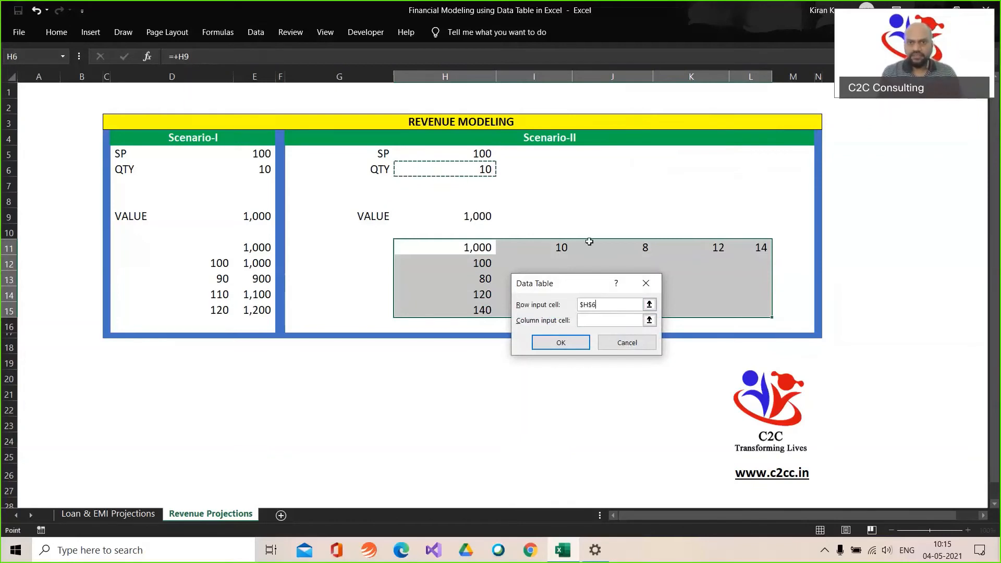
click(589, 320)
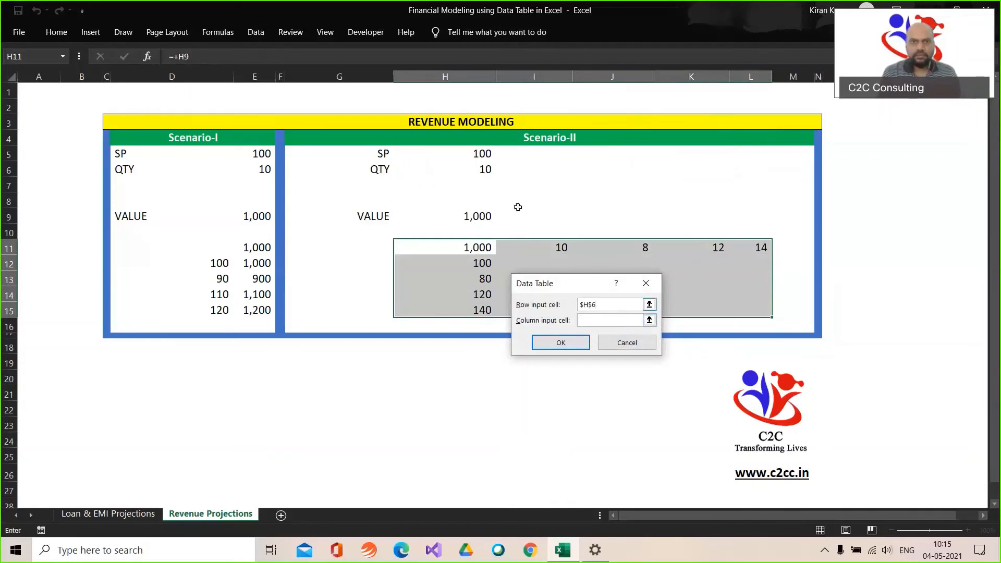
click(483, 155)
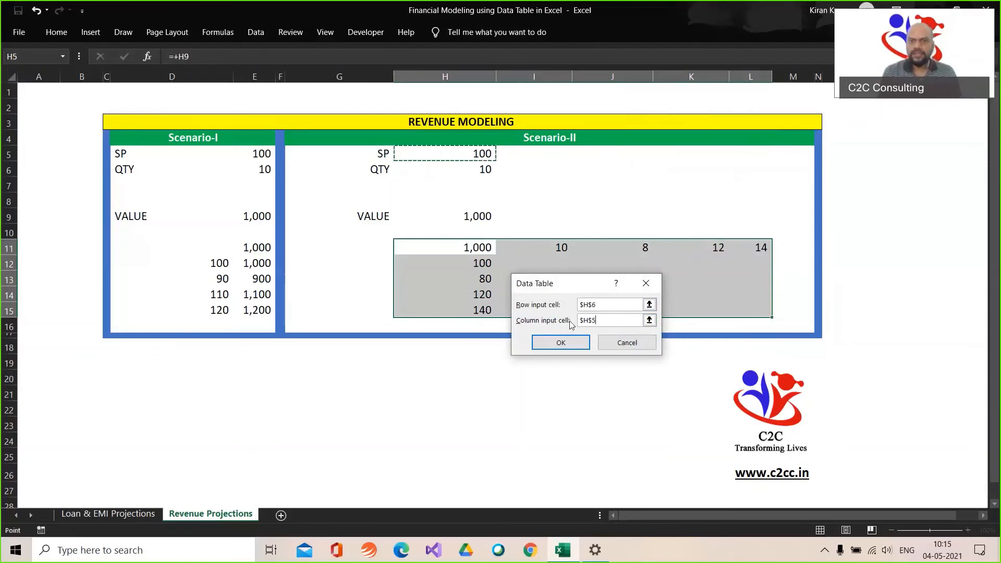
click(561, 343)
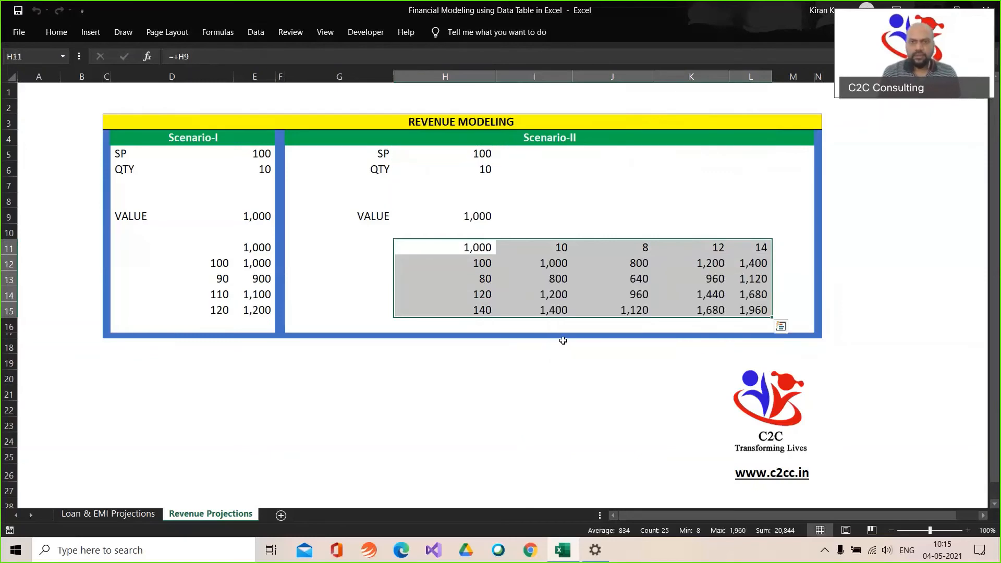
Examine the revenue results in I12:L15 against the selling prices in H12:H15 and the quantities in I11:L11
click(552, 263)
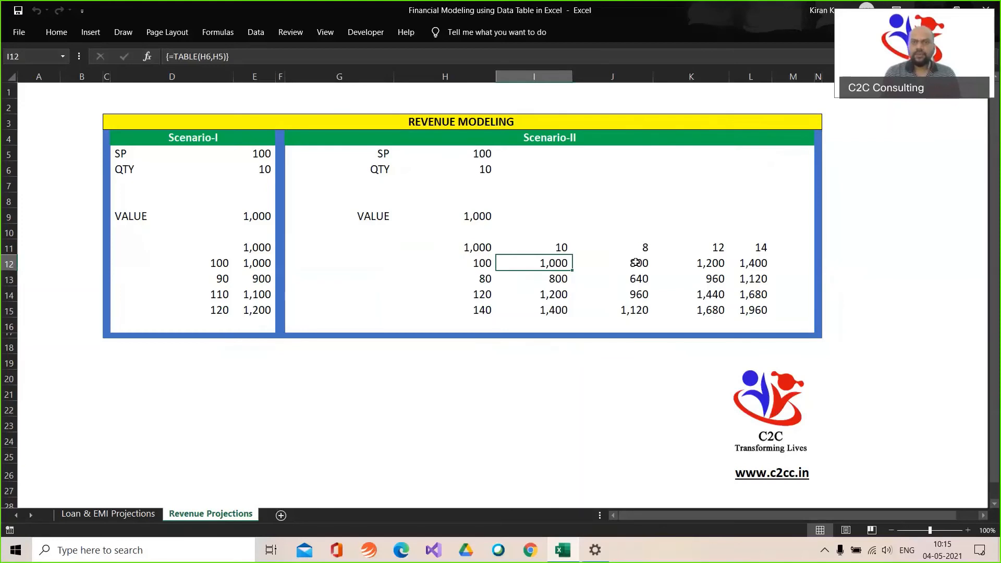
click(483, 310)
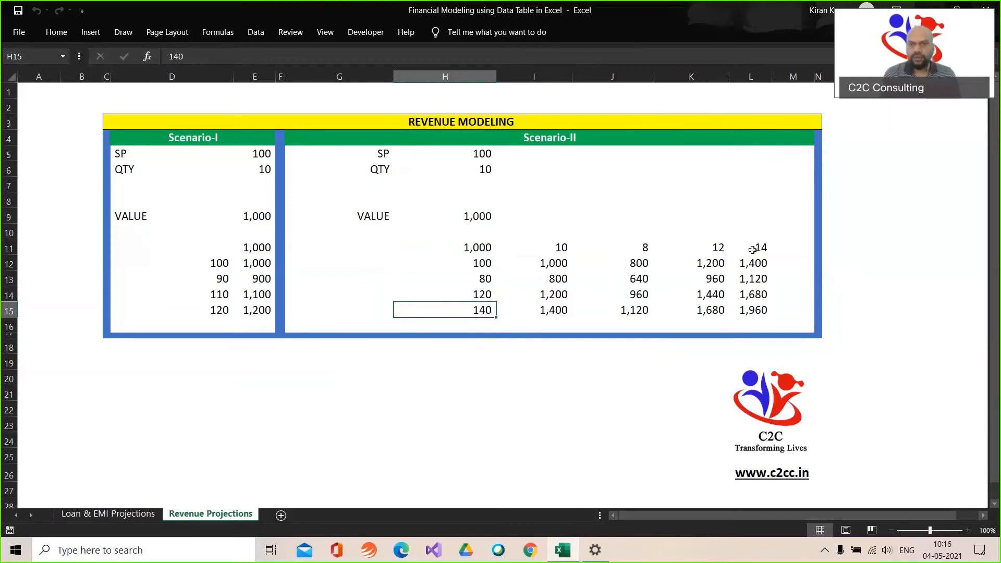
click(750, 311)
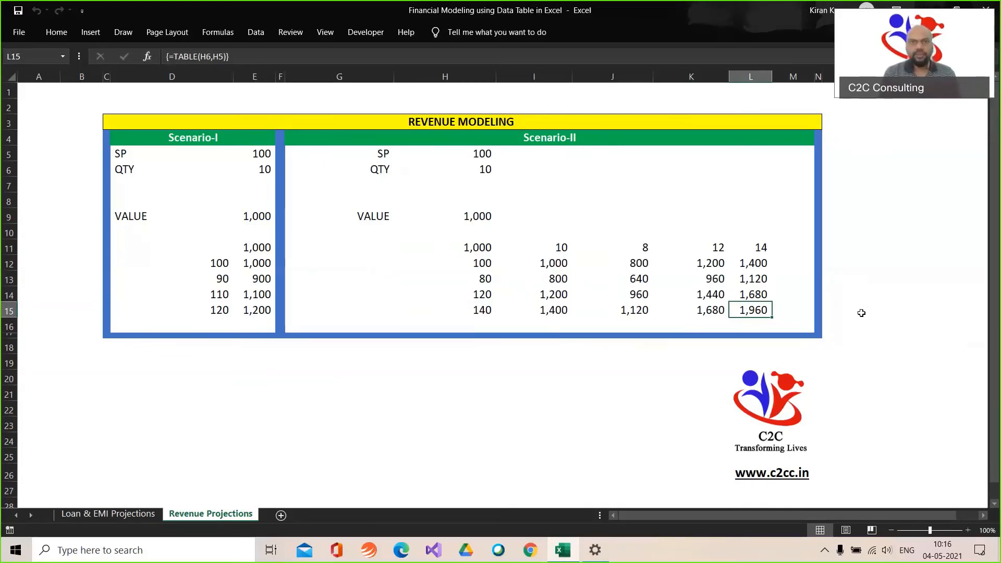
On the Loan & EMI Projections sheet, re-enter the Scenario-I monthly interest rate in D6 as +6/12%
key(ctrl+Page_Up)
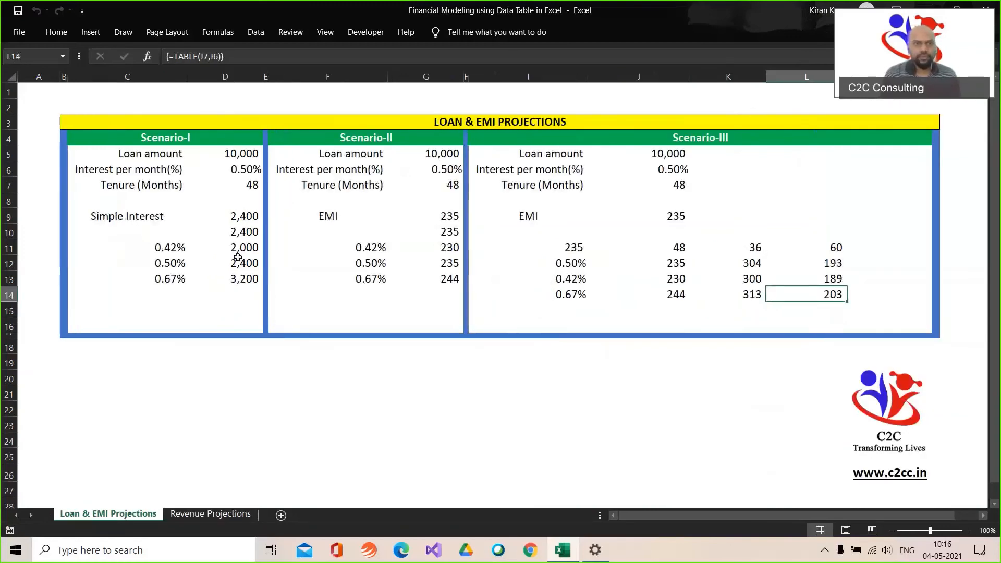
click(238, 153)
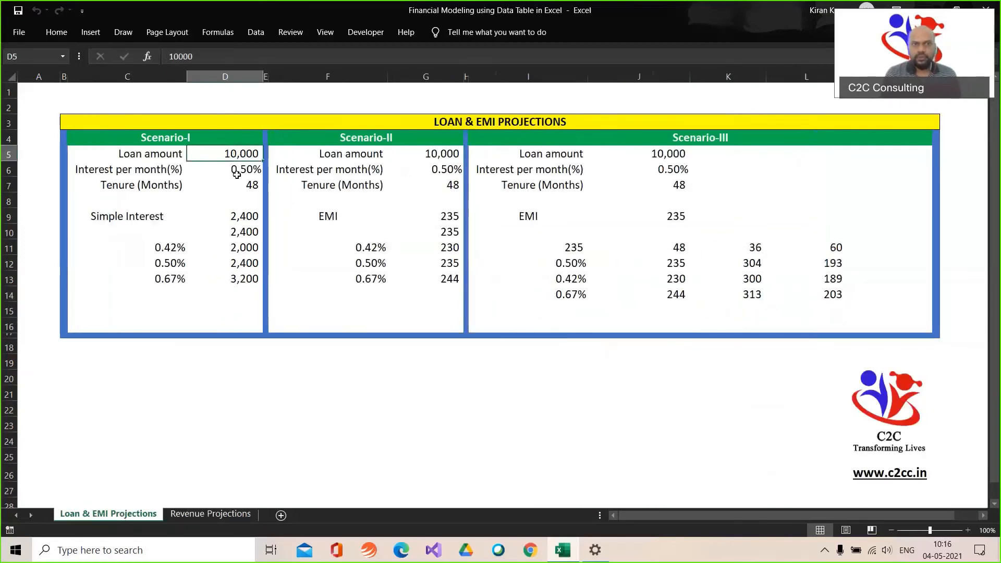
click(236, 172)
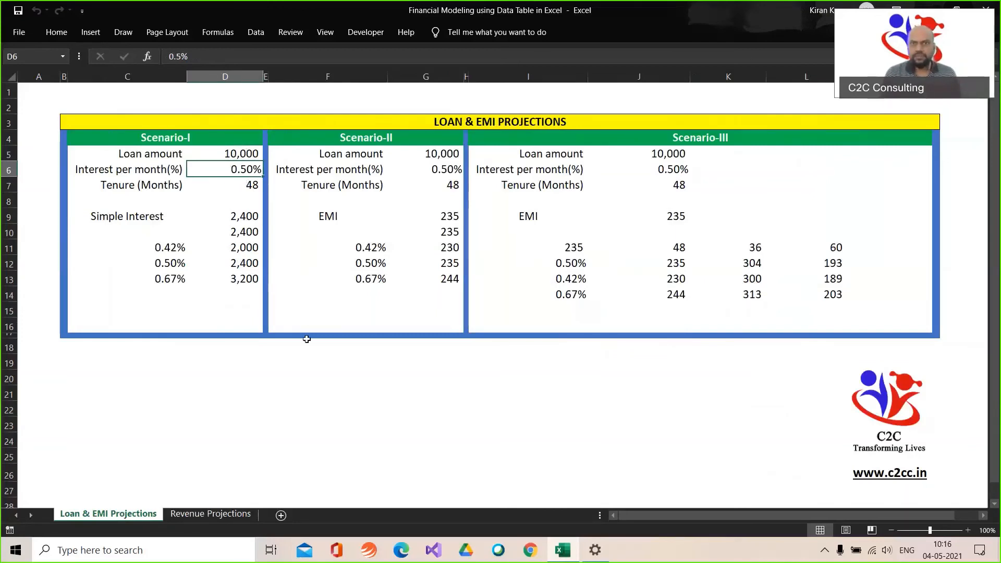
text(=6%/12)
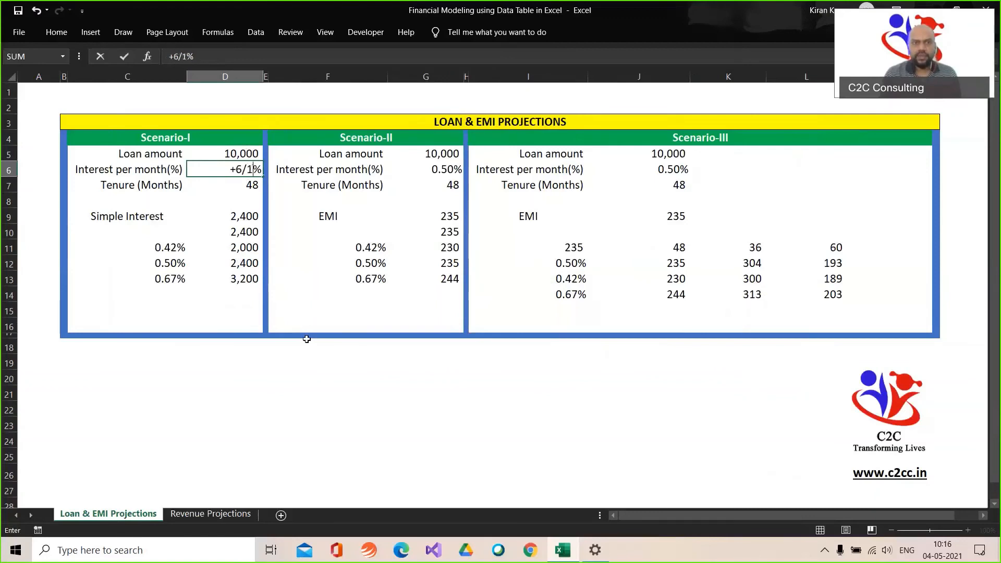
key(Return)
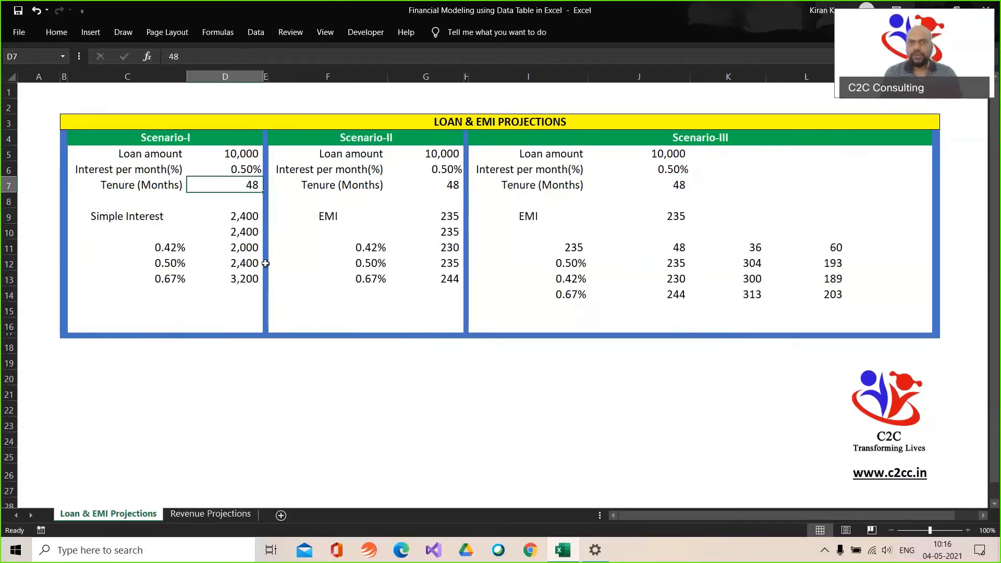
Examine Scenario-I's simple interest formula in D9, its link in D10 and the alternative monthly rates in C11:C13
click(216, 217)
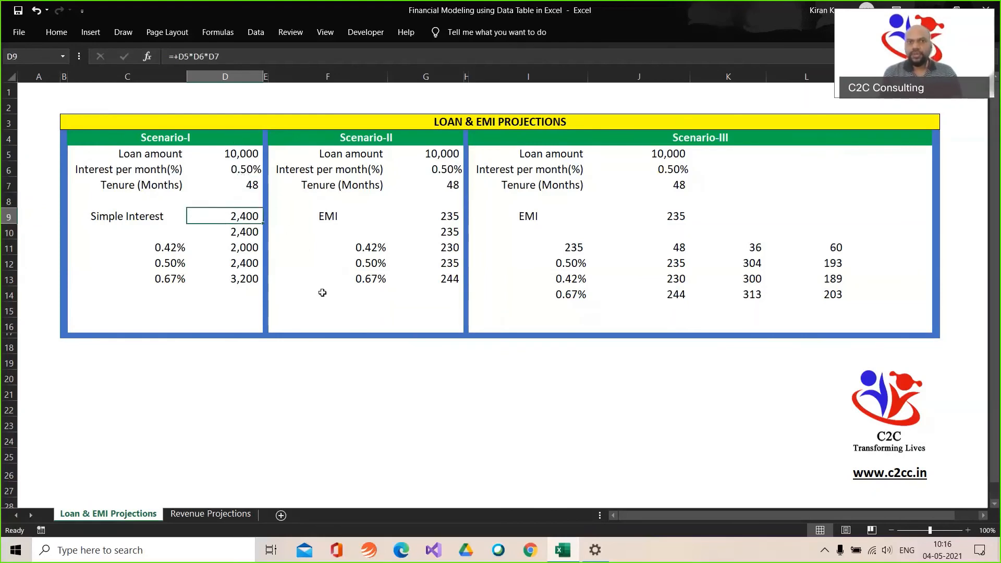
click(234, 231)
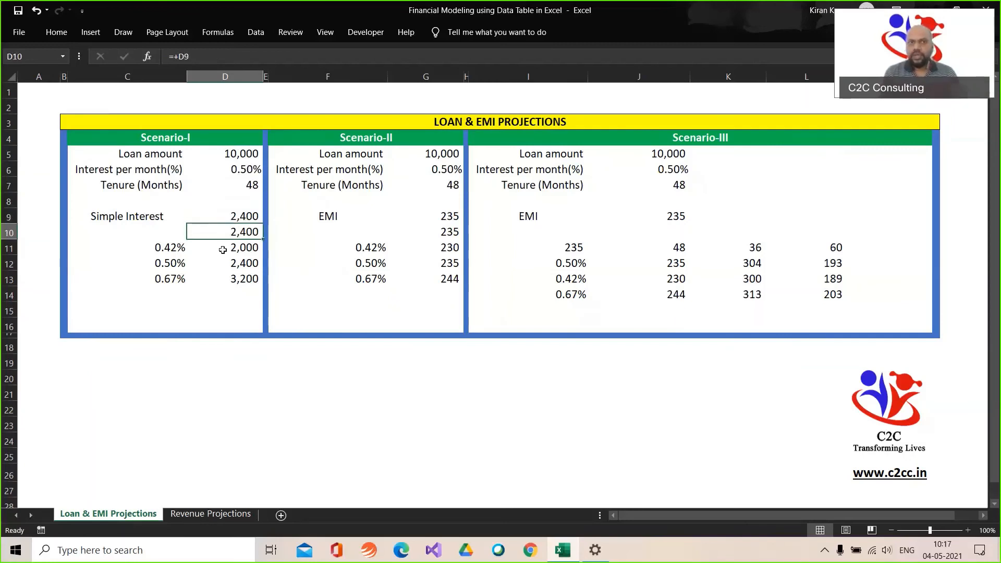
click(177, 250)
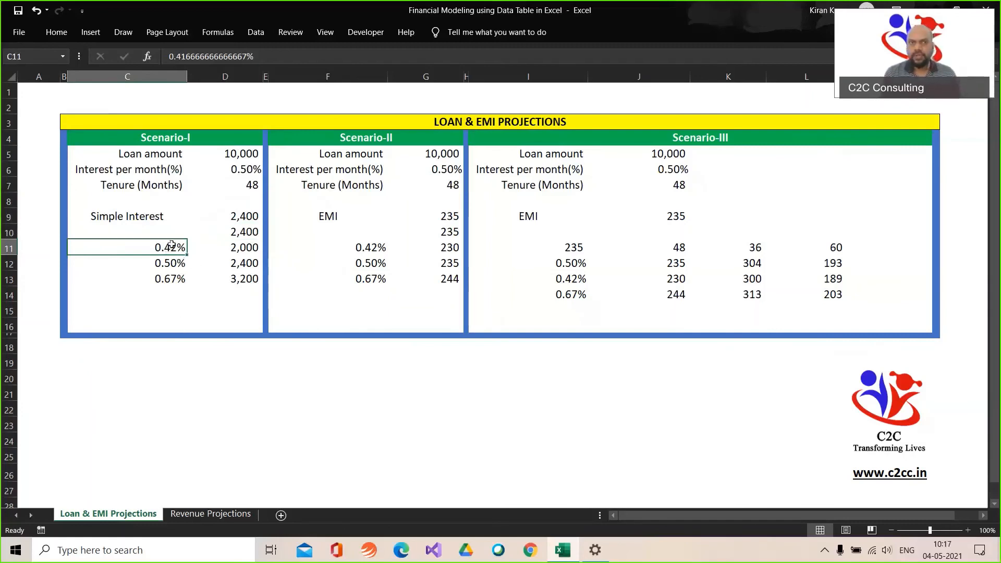
click(163, 265)
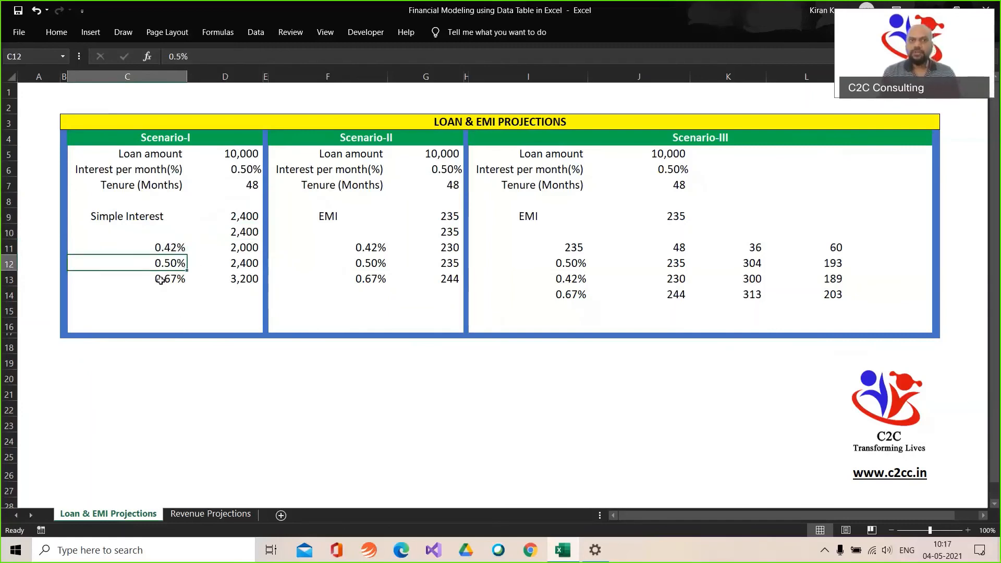
click(163, 279)
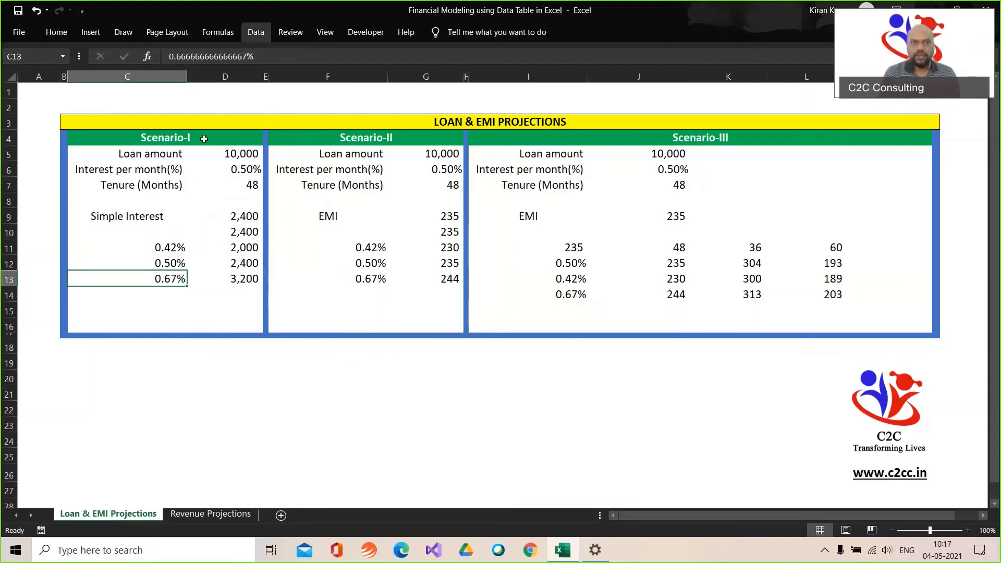
Review the what-if Data Table input-cell options for the Scenario-I range C10:D13, then leave without applying them
drag(150, 235, 260, 281)
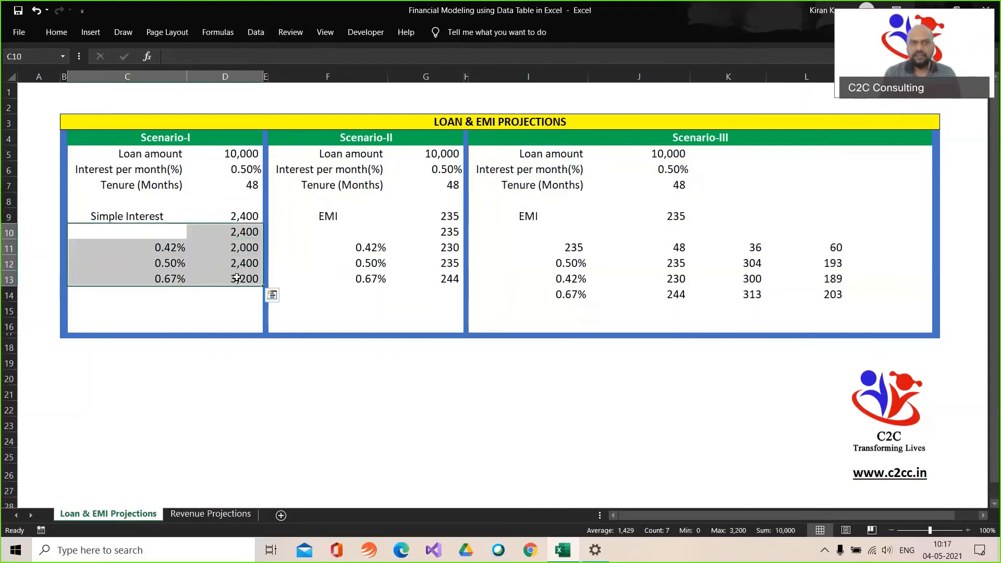
click(257, 38)
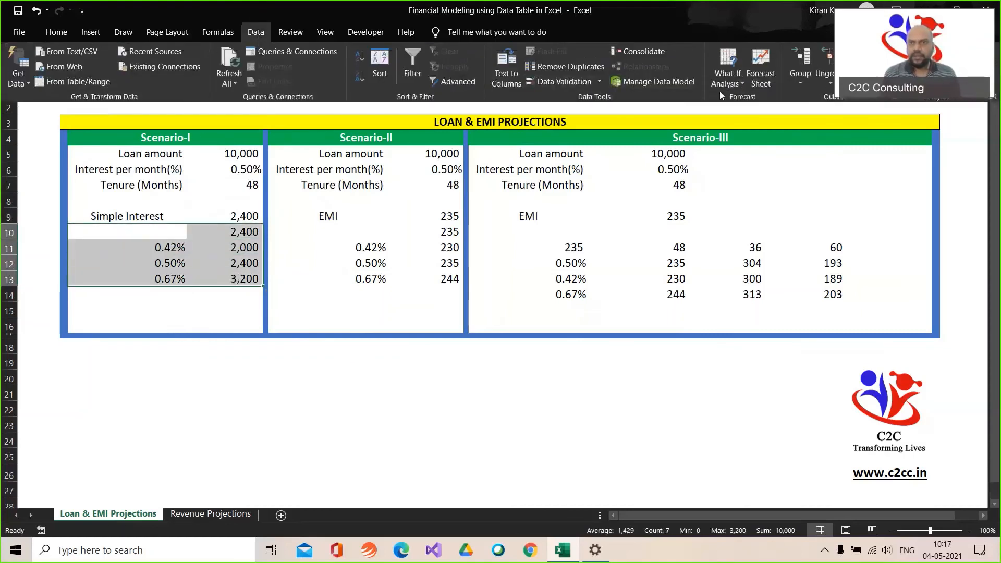
click(733, 87)
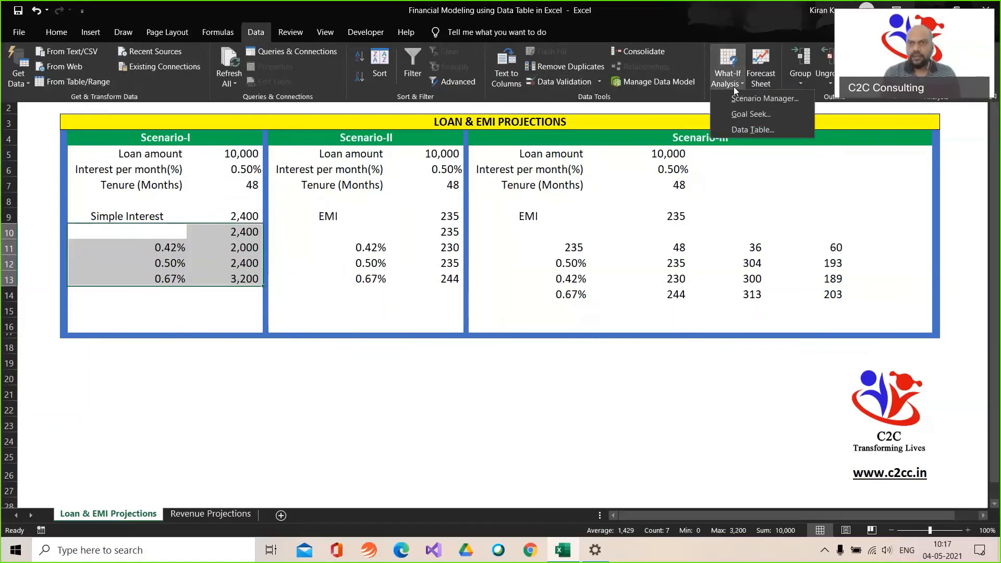
click(746, 130)
click(585, 320)
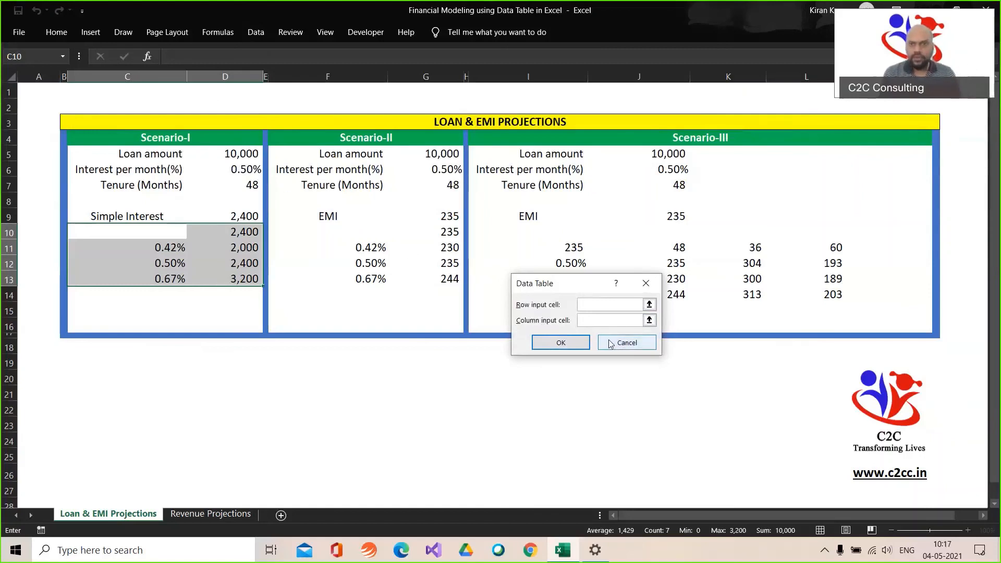
click(624, 342)
Examine Scenario-II's EMI formula and first alternative rate, plus Scenario-III's EMI link, tenure and rate headers and table formula in J12
click(437, 220)
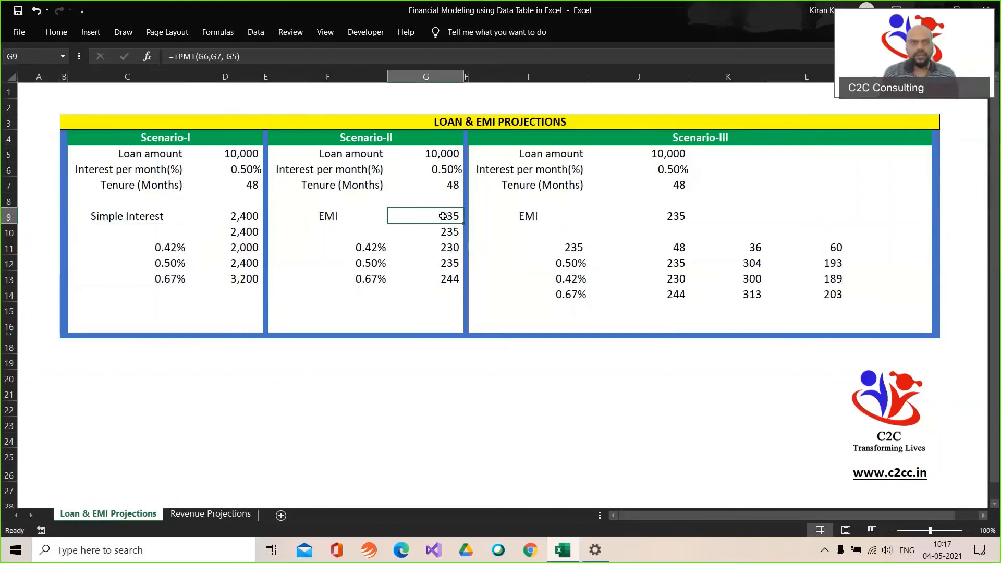
click(370, 247)
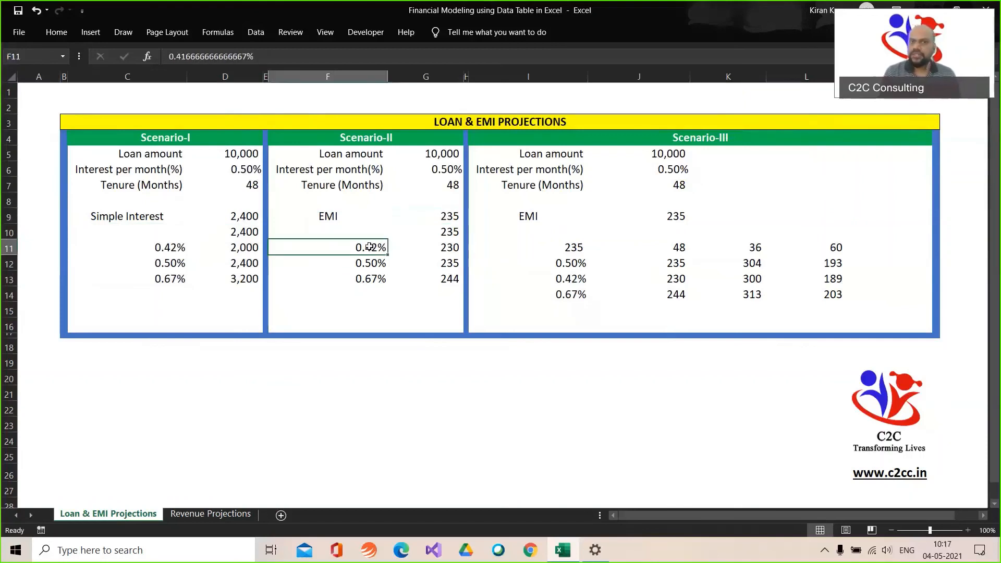
click(569, 249)
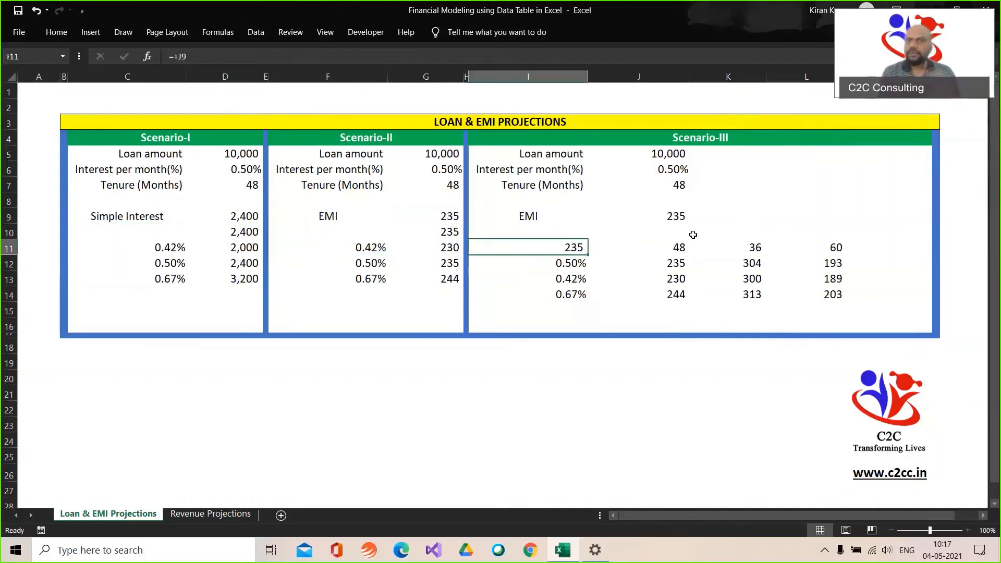
click(679, 244)
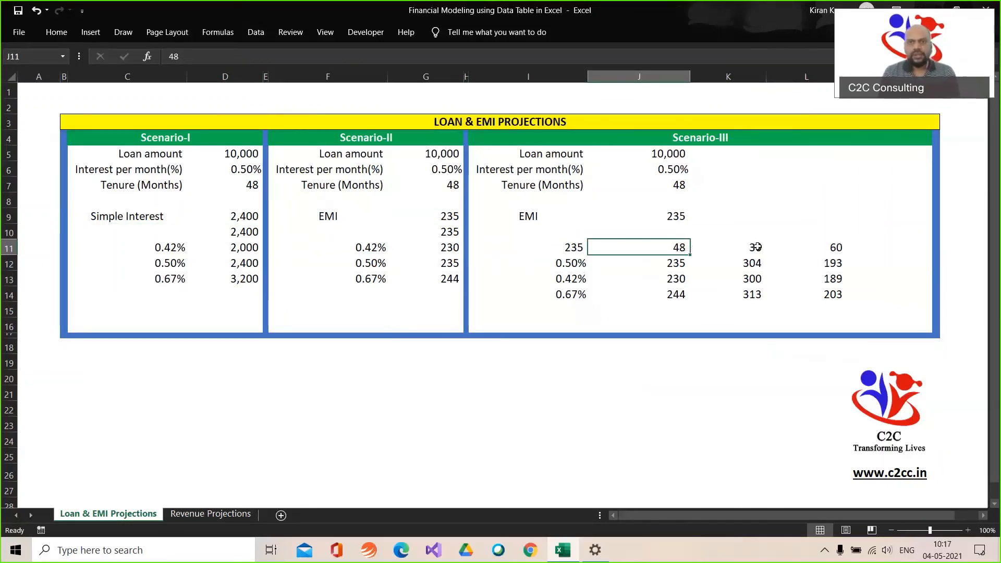
click(565, 262)
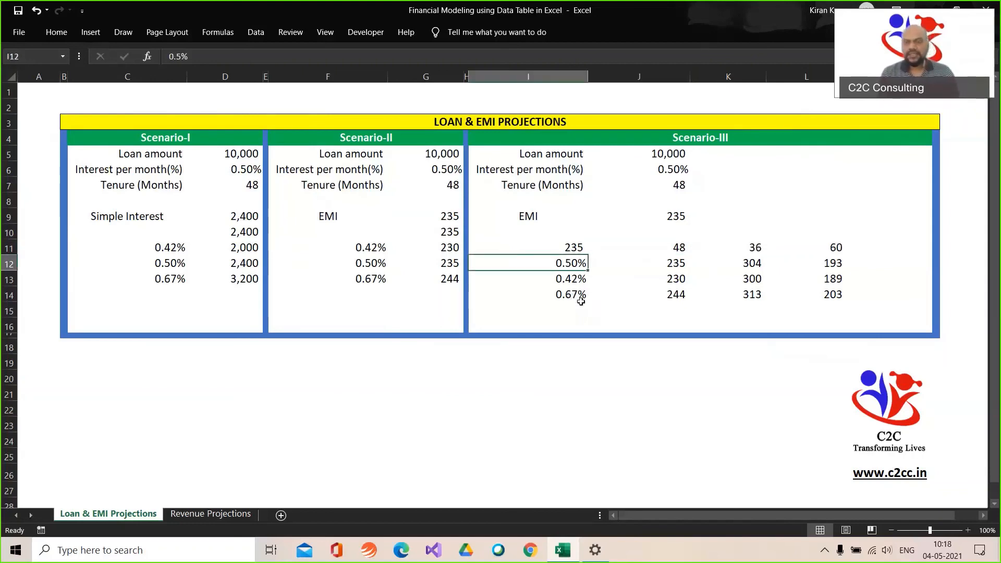
click(674, 266)
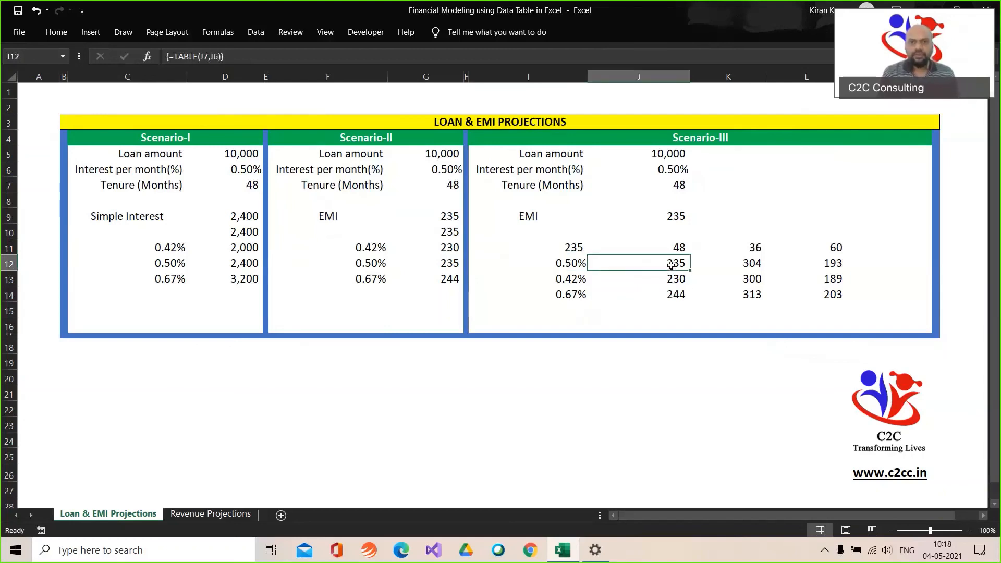
Set the first alternative monthly interest rate of the Scenario-III table in I12 to +4/12%
click(570, 264)
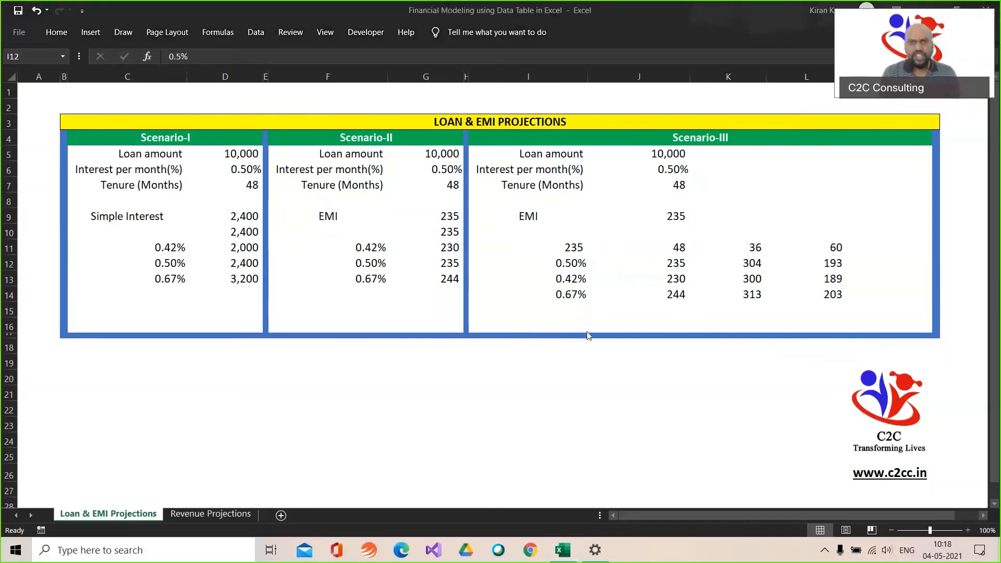
click(573, 260)
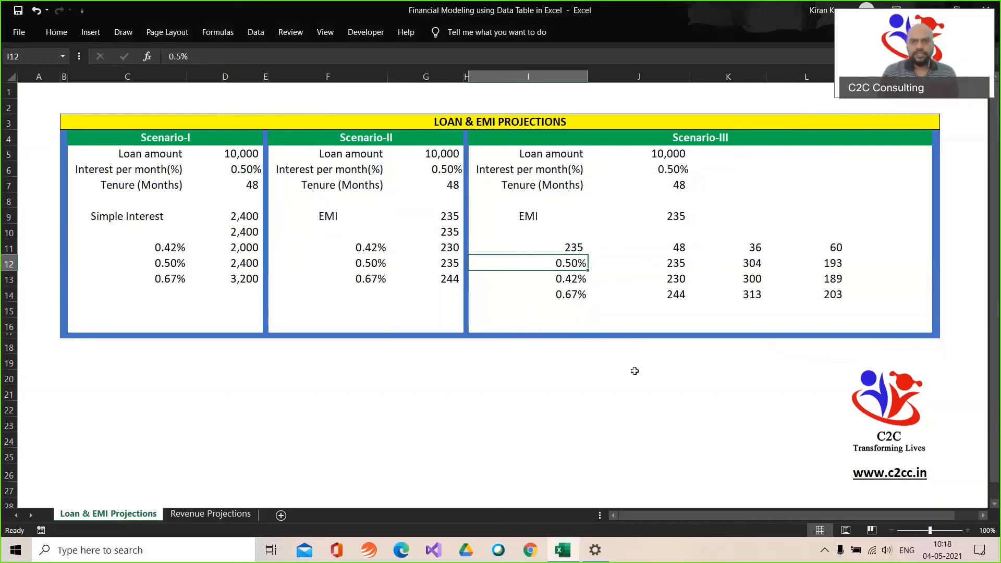
text(+)
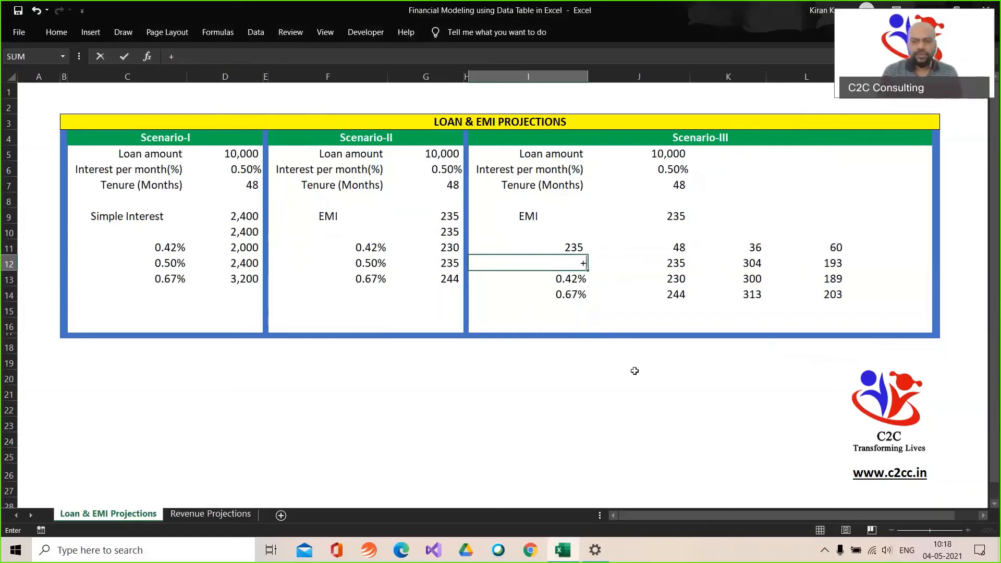
text(4/12)
key(Return)
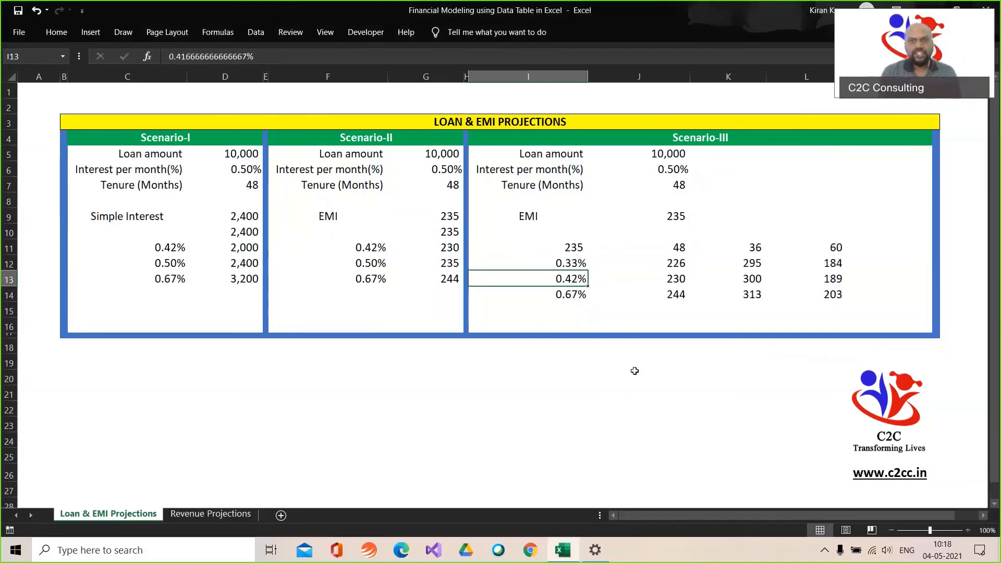
Check the Scenario-III table result in J12 and set the first alternative tenure in J11 to 50 months
click(679, 265)
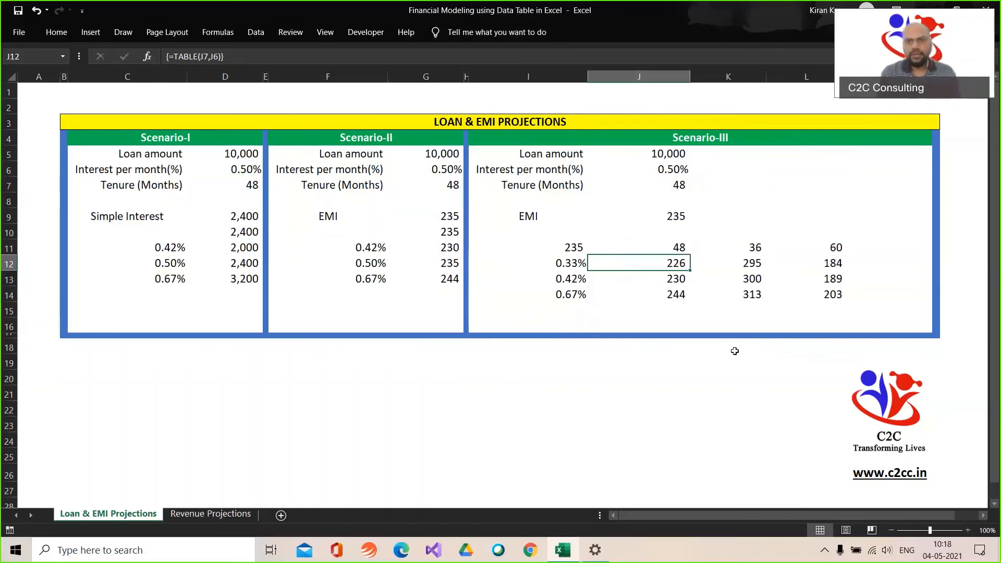
click(679, 246)
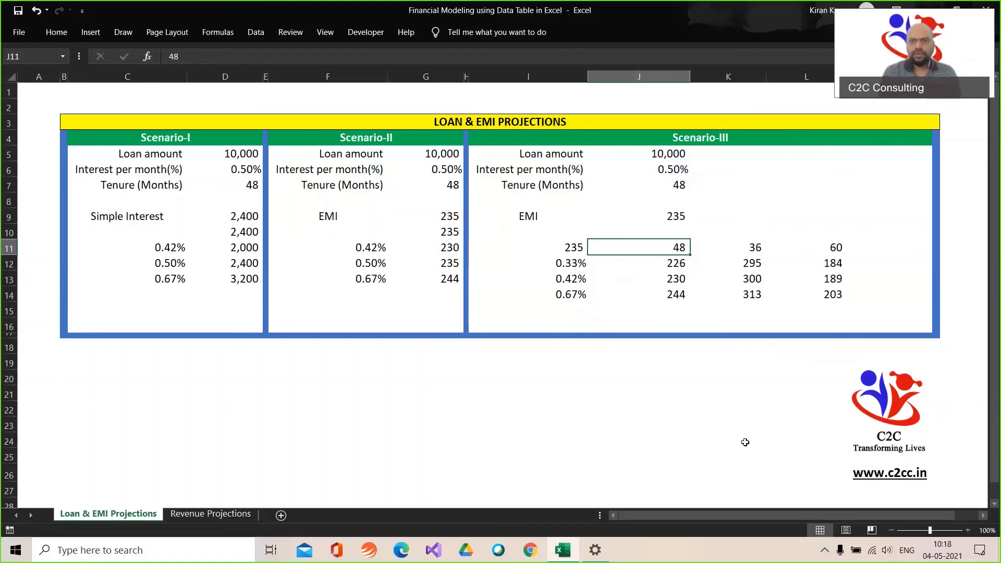
text(50)
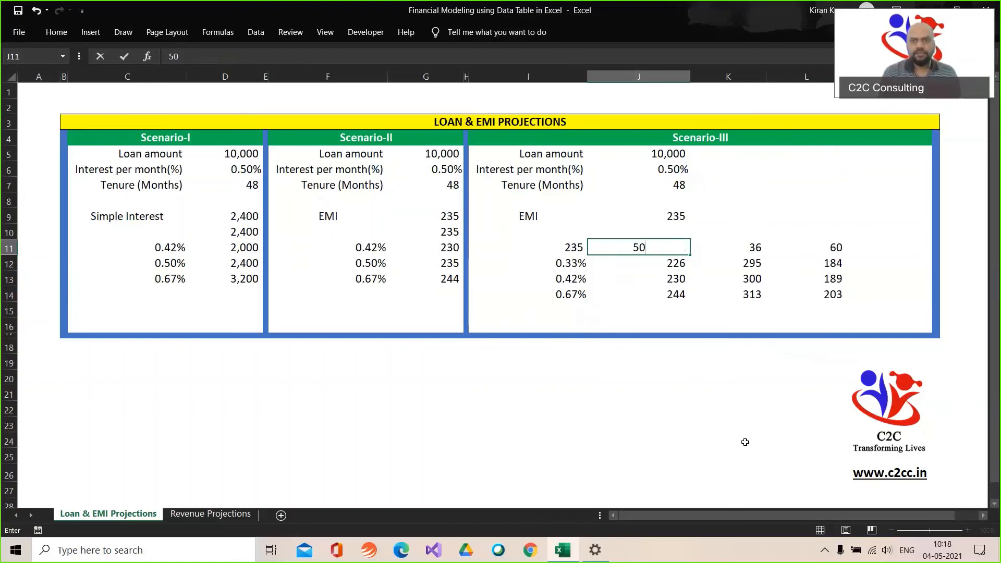
key(Return)
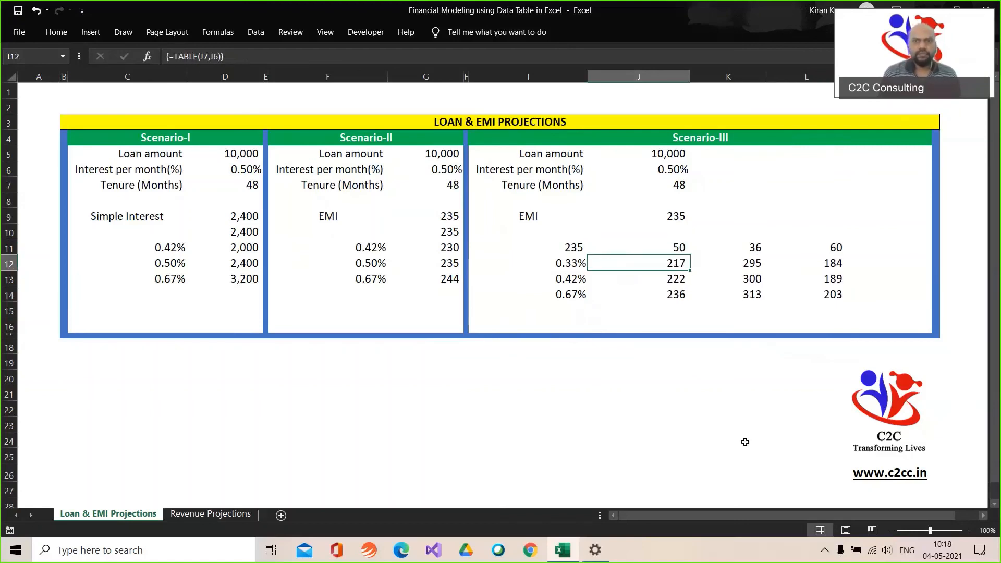